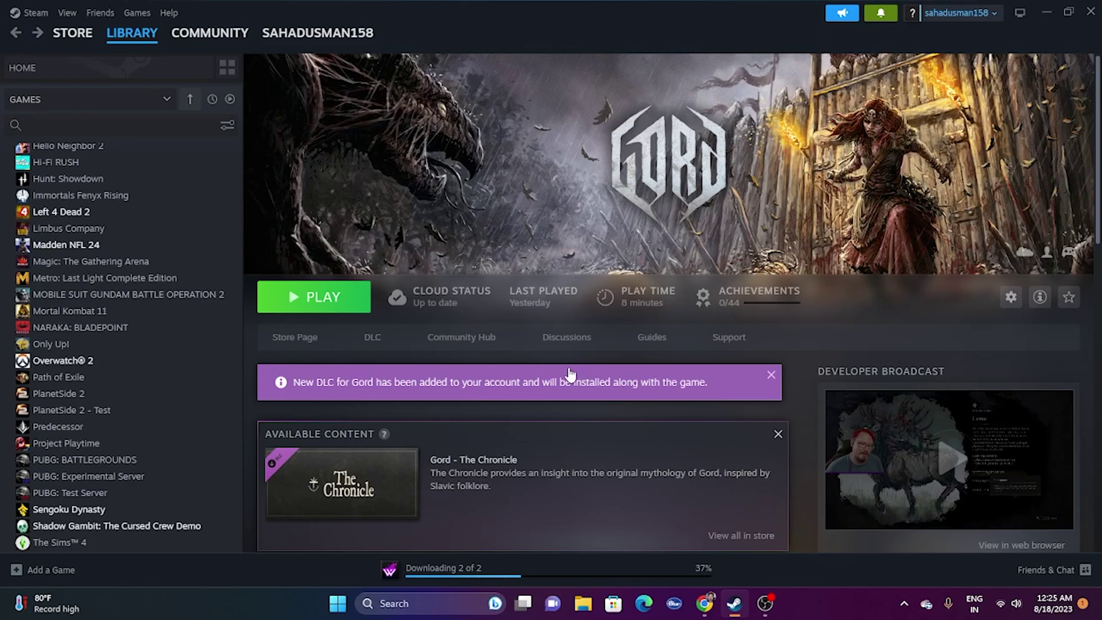
# View the Windows power options that include restarting the computer, and close them without choosing one.
pyautogui.click(339, 604)
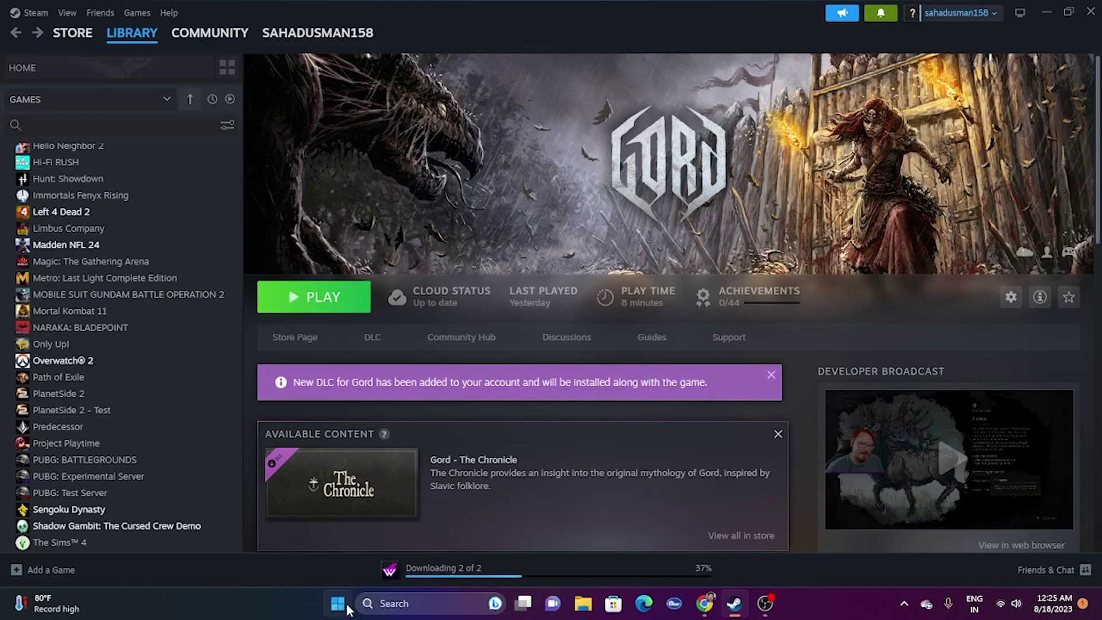
pyautogui.click(722, 556)
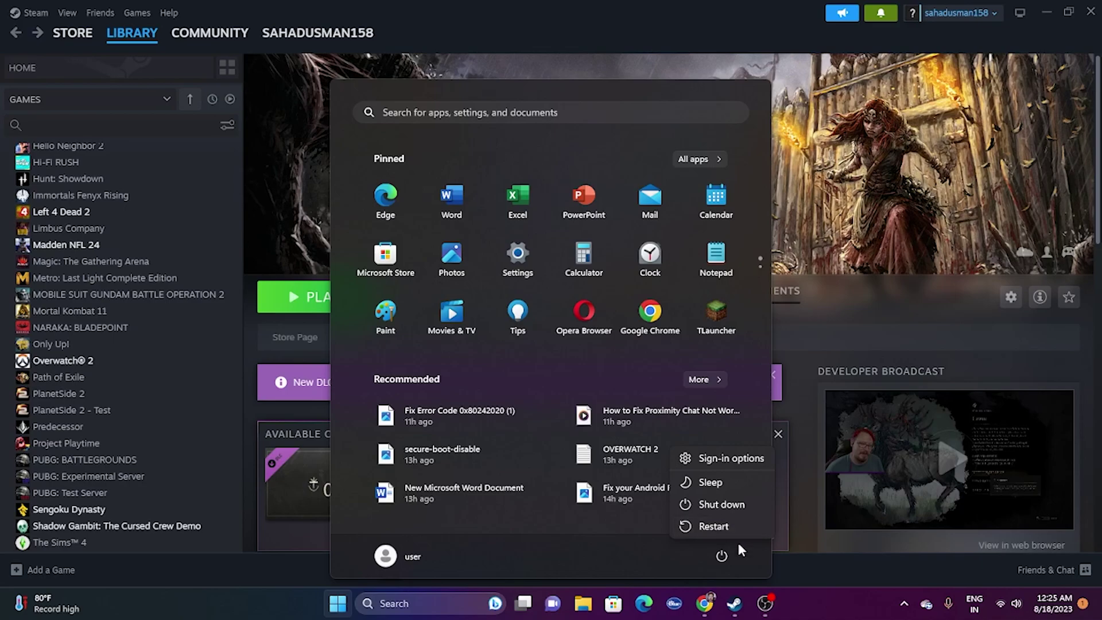
pyautogui.click(803, 598)
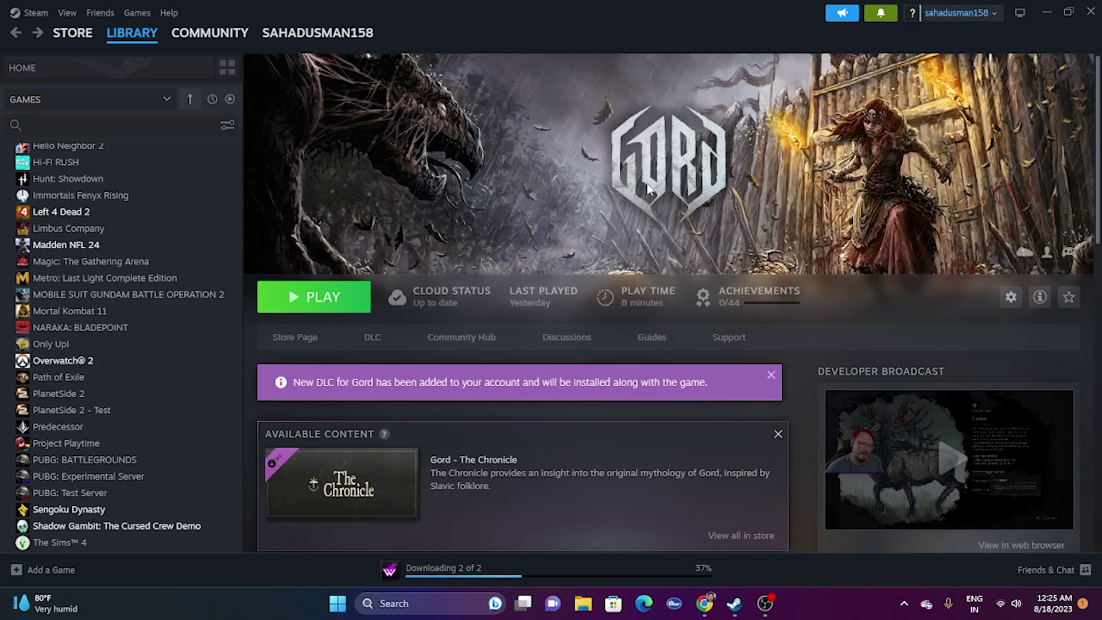
# Verify the integrity of Gord's installed game files from the game's properties, and close the properties window.
pyautogui.scroll(-1, 132, 318)
pyautogui.scroll(-5, 135, 316)
pyautogui.scroll(6, 151, 367)
pyautogui.scroll(6, 151, 369)
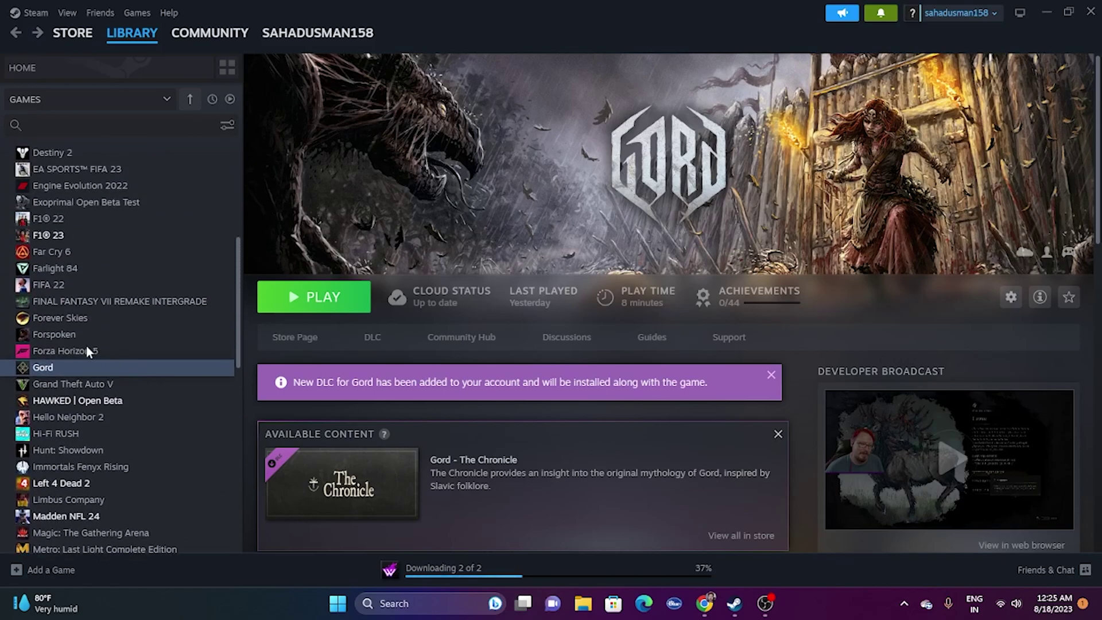
pyautogui.rightClick(92, 372)
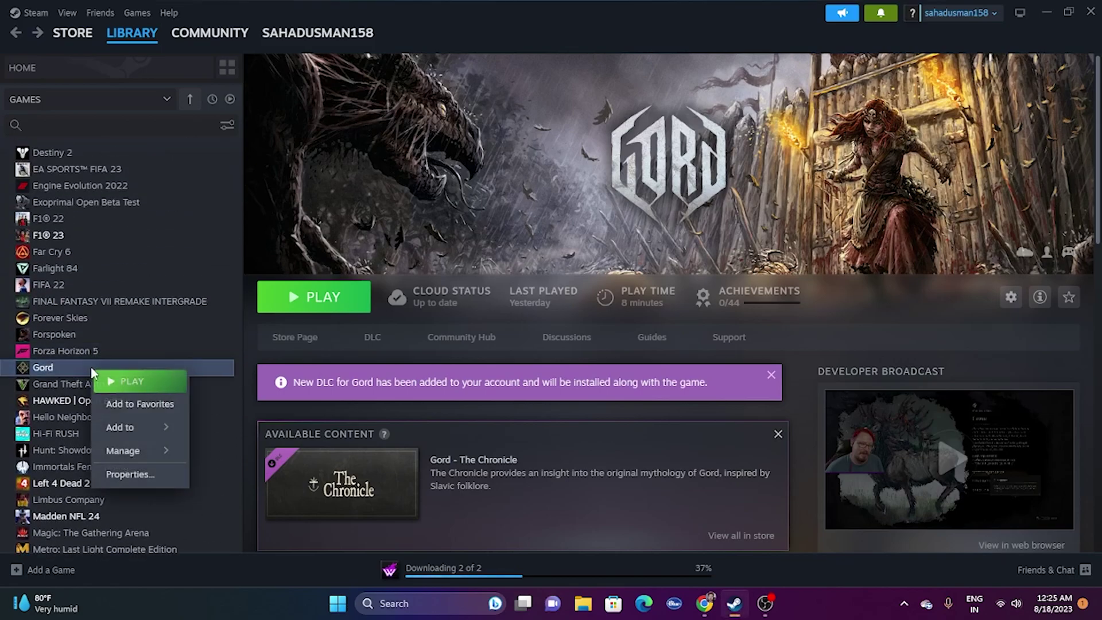
pyautogui.click(125, 475)
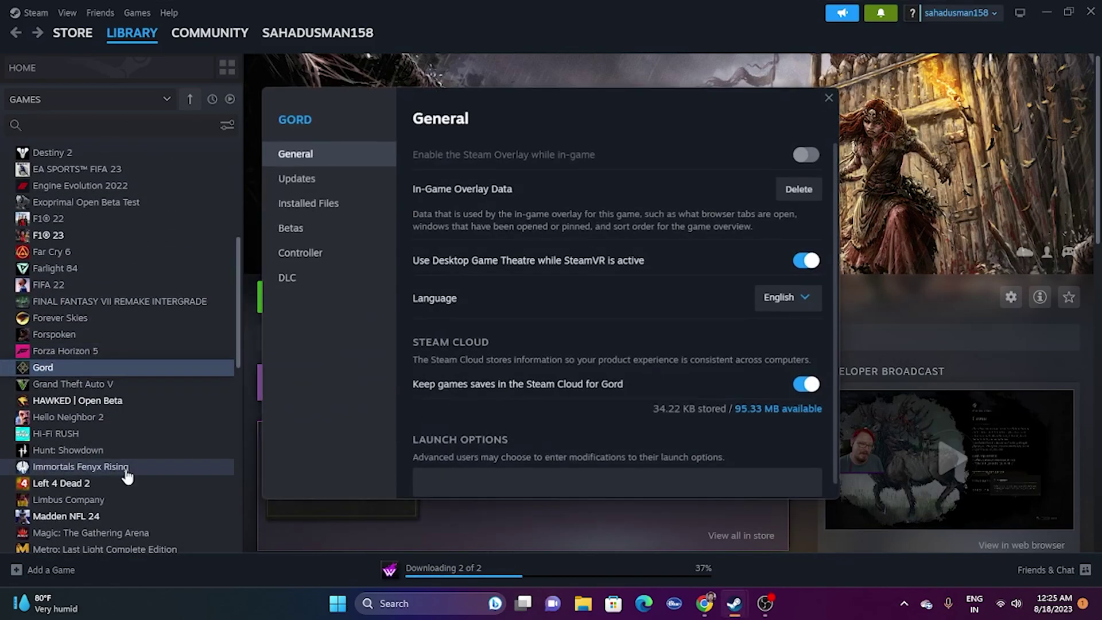
pyautogui.click(323, 209)
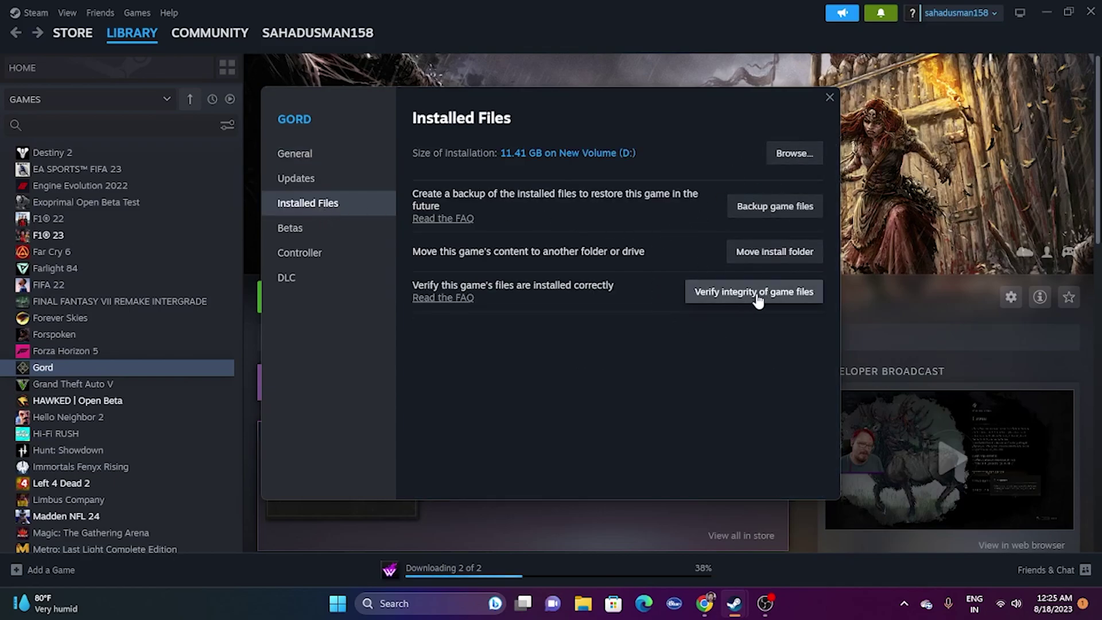
pyautogui.moveTo(689, 122); pyautogui.dragTo(831, 112)
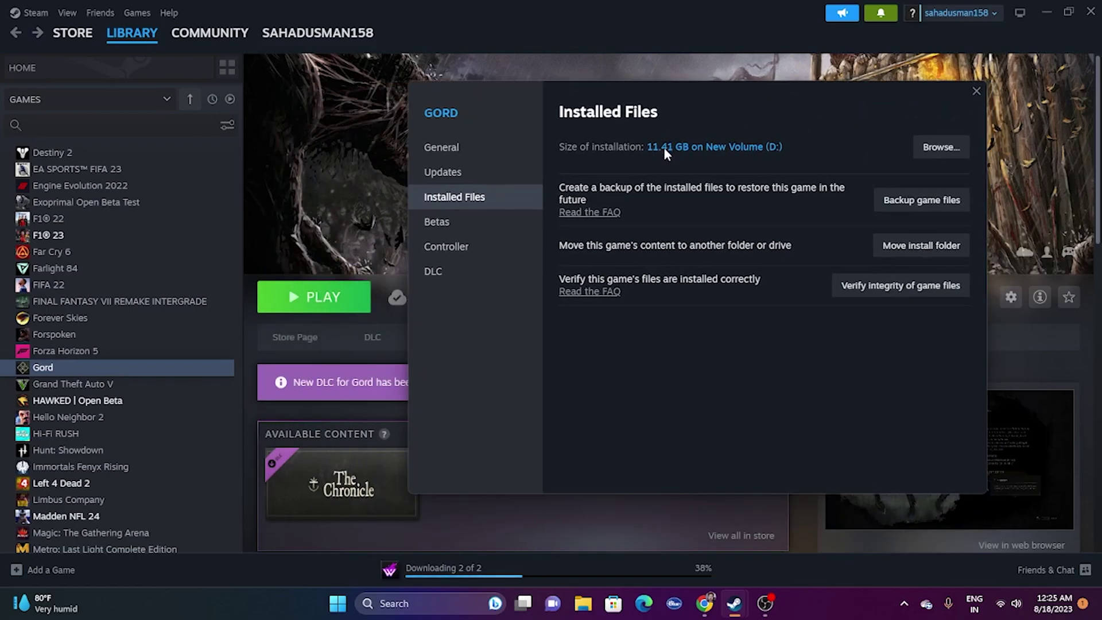
pyautogui.click(917, 293)
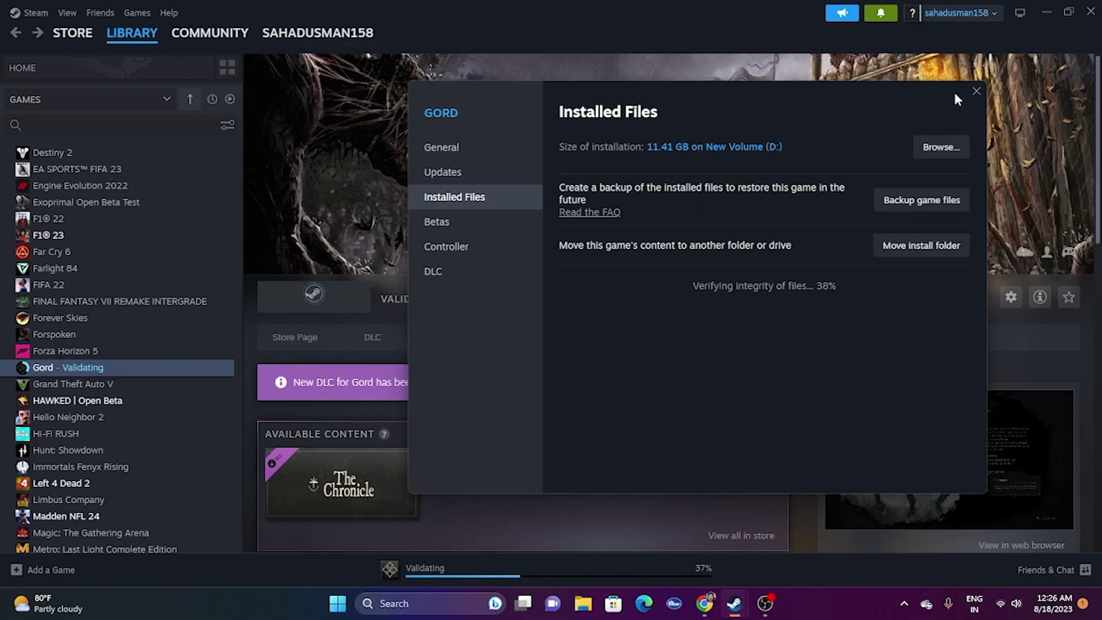
pyautogui.click(975, 92)
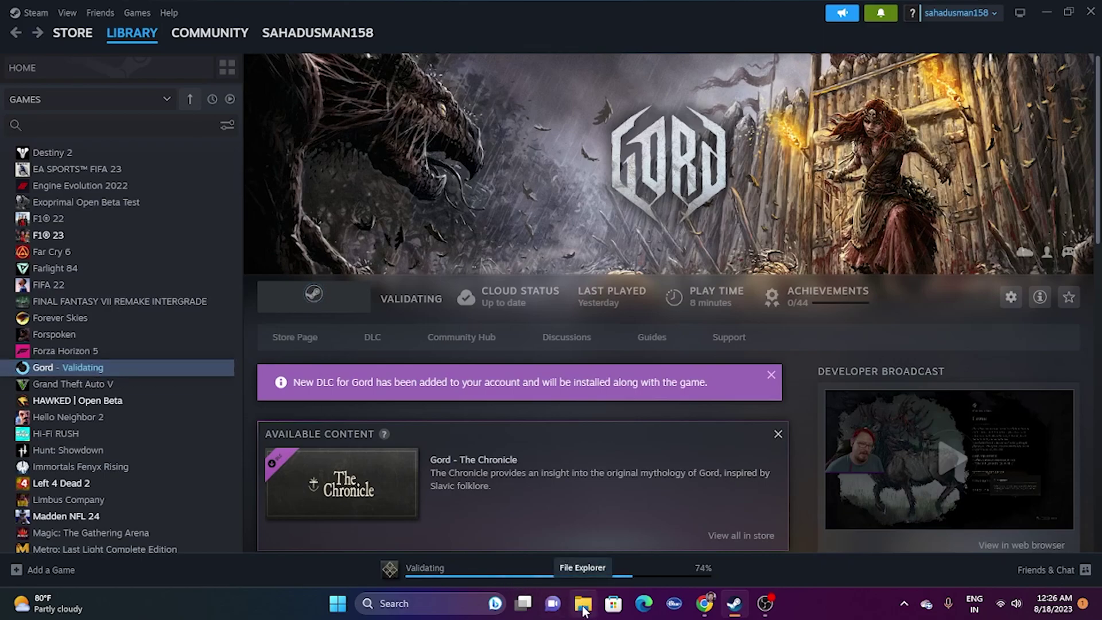
# Open Gord's installation folder from the game's installed files properties, minimize Steam and maximize the folder window.
pyautogui.rightClick(110, 372)
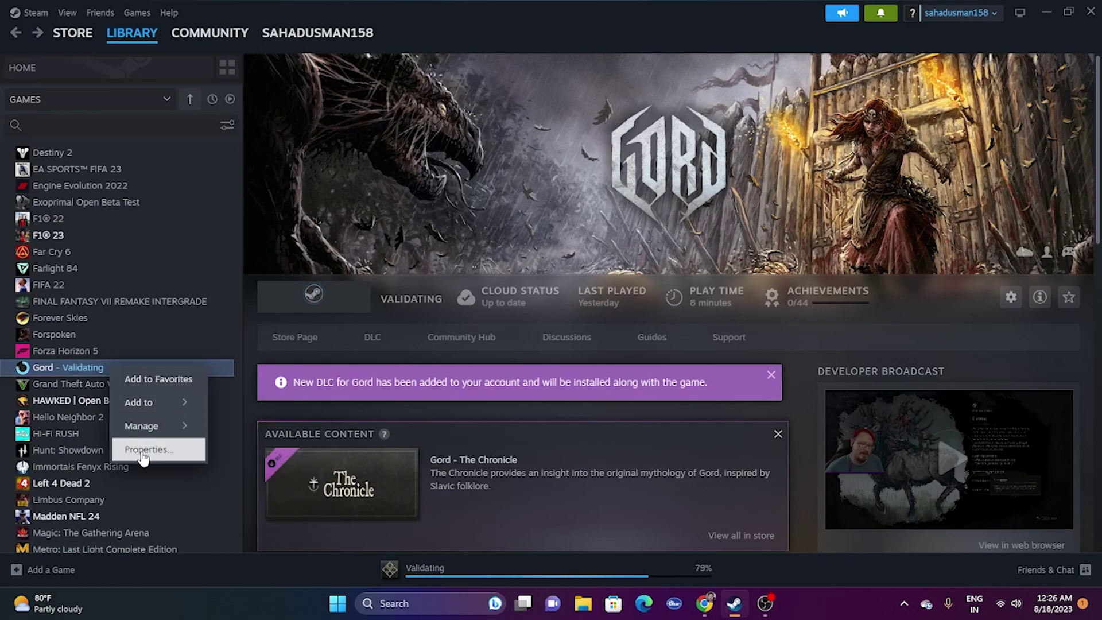
pyautogui.click(144, 447)
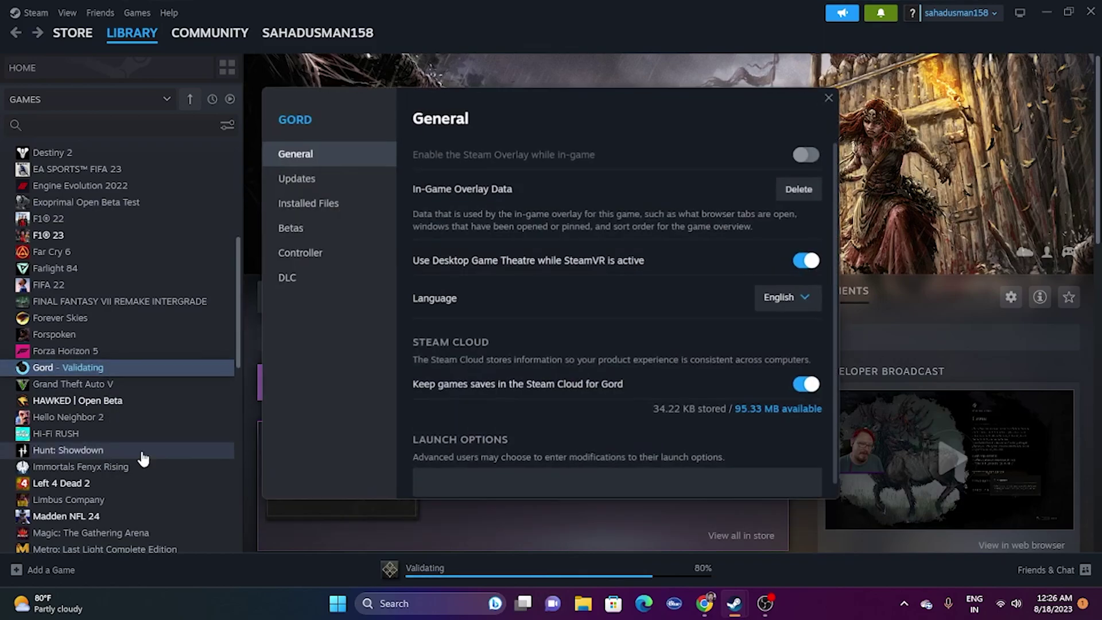
pyautogui.click(319, 210)
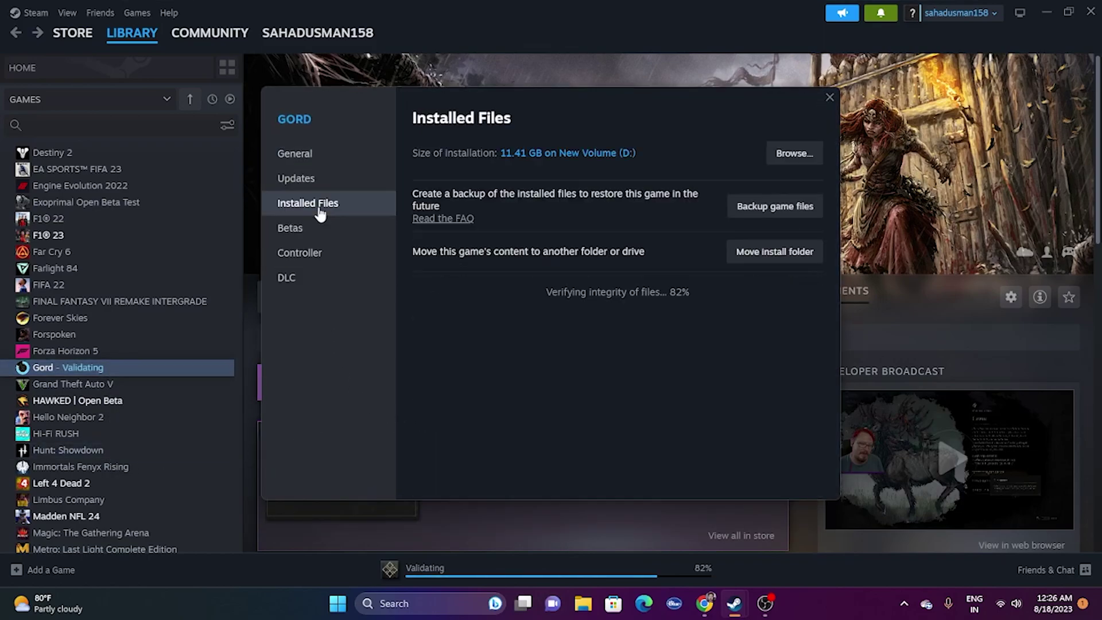
pyautogui.click(811, 155)
pyautogui.click(1047, 11)
pyautogui.click(607, 58)
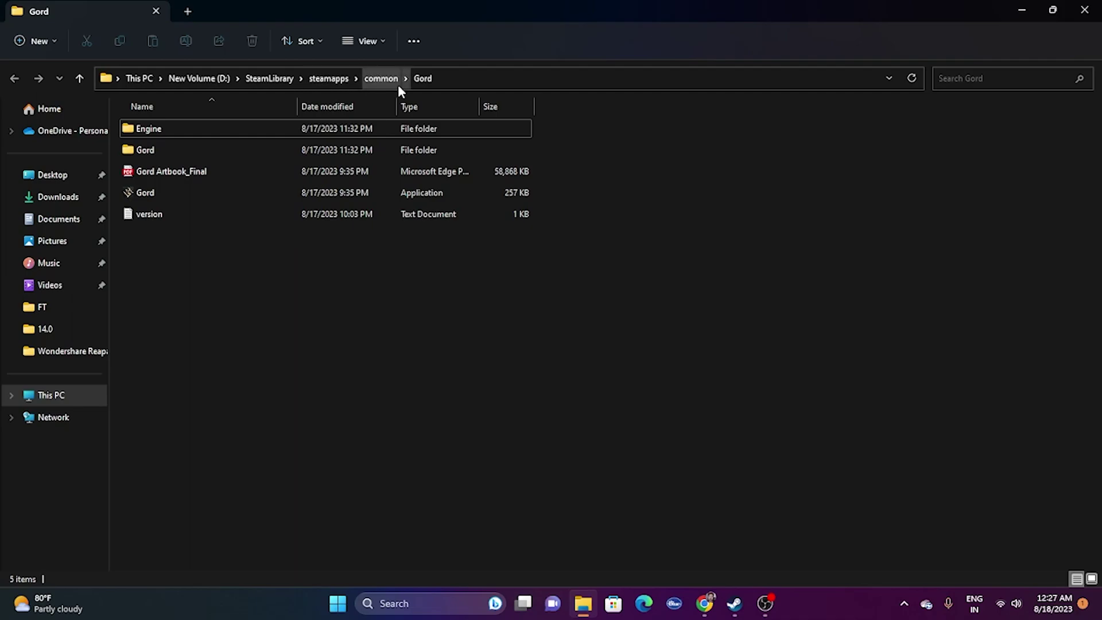
# Set the Gord application file to run as an administrator in its compatibility properties and apply the change.
pyautogui.click(200, 193)
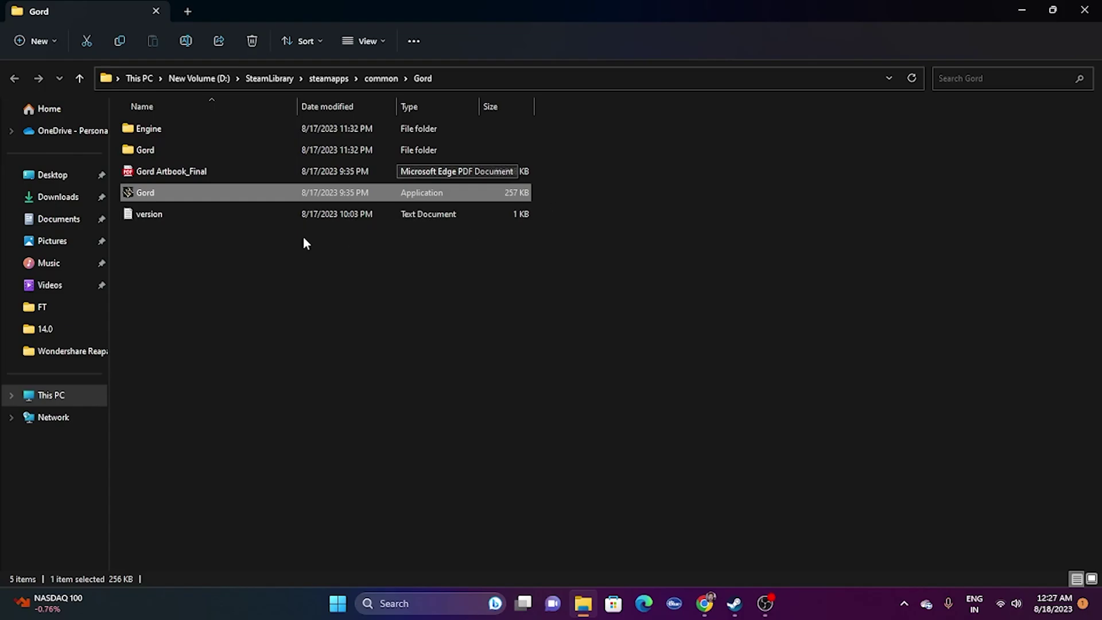
pyautogui.rightClick(181, 201)
pyautogui.click(232, 404)
pyautogui.click(270, 394)
pyautogui.click(300, 236)
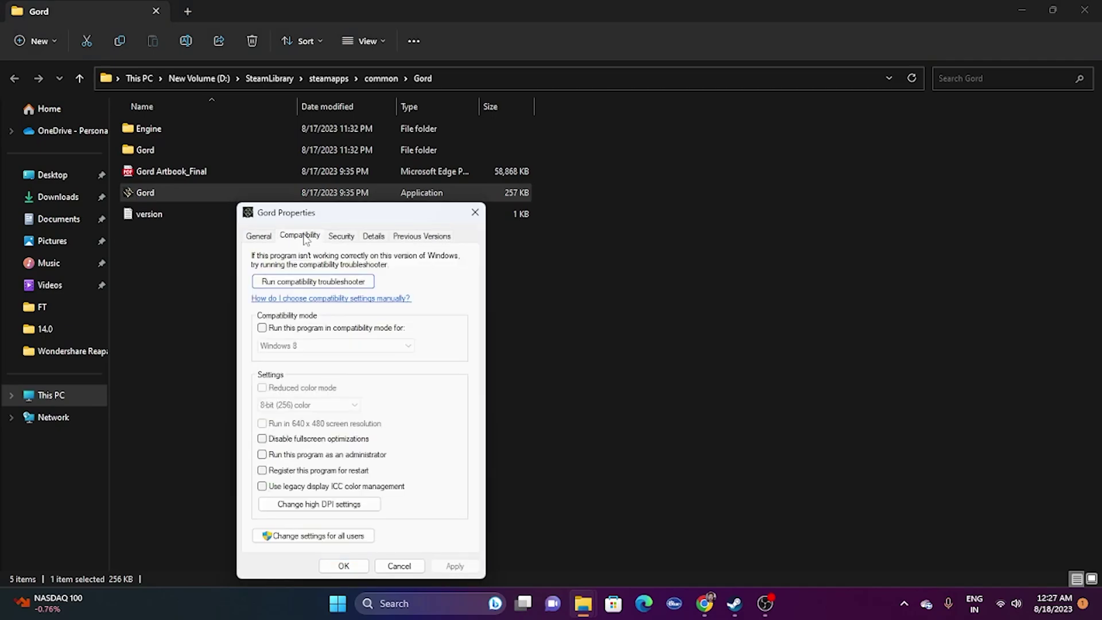
pyautogui.click(263, 455)
pyautogui.click(456, 566)
pyautogui.click(343, 565)
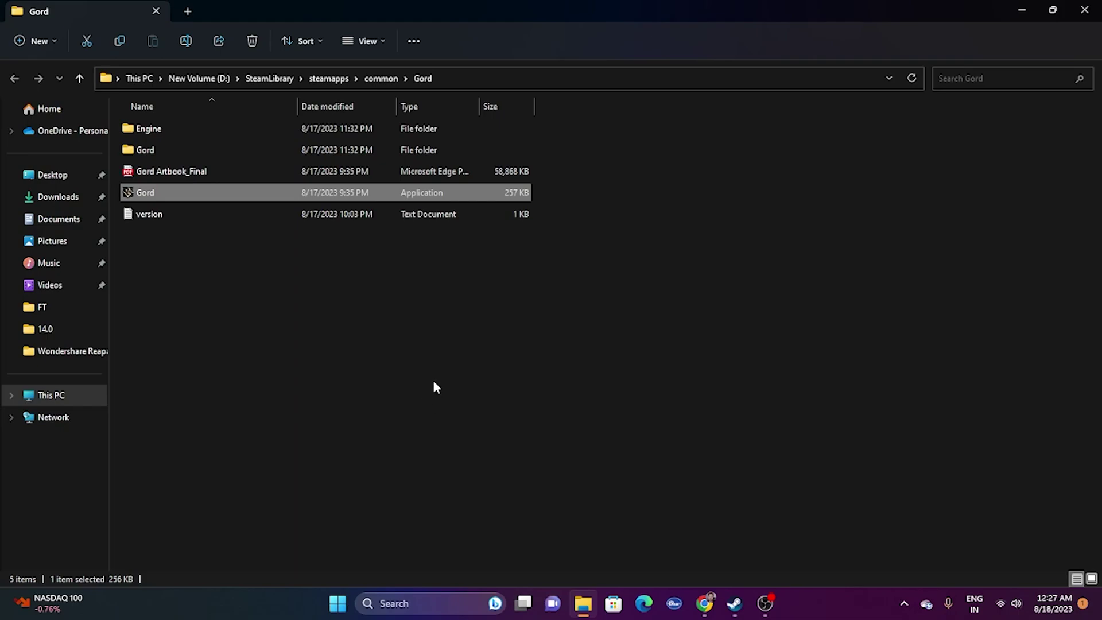
# Enable compatibility mode for the Gord application, set it to Windows 8 and save the properties.
pyautogui.rightClick(207, 198)
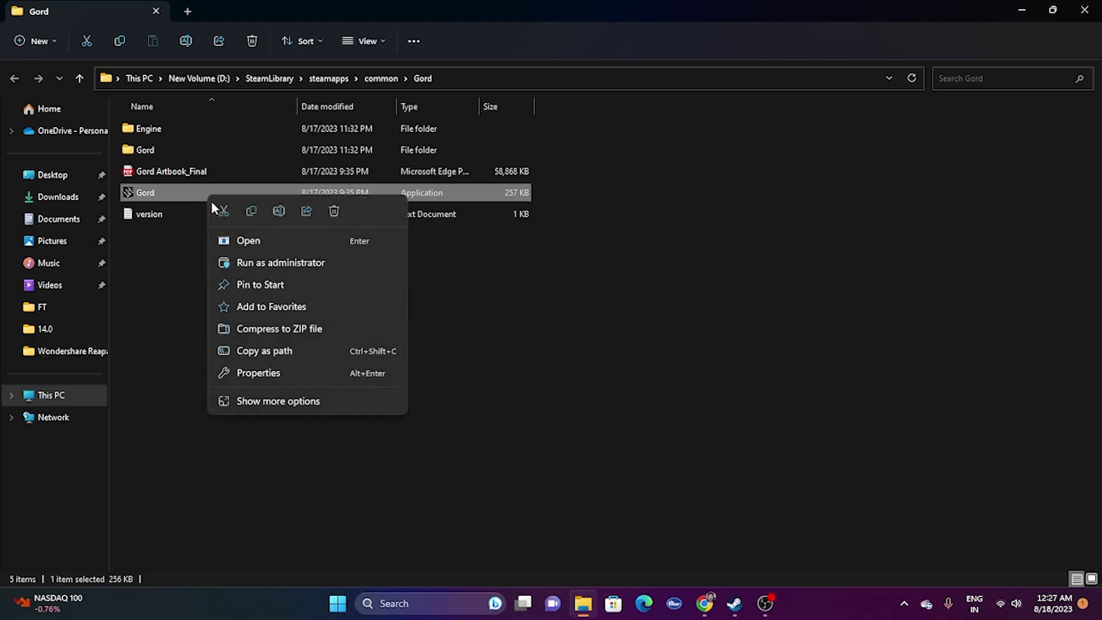
pyautogui.click(254, 396)
pyautogui.click(294, 382)
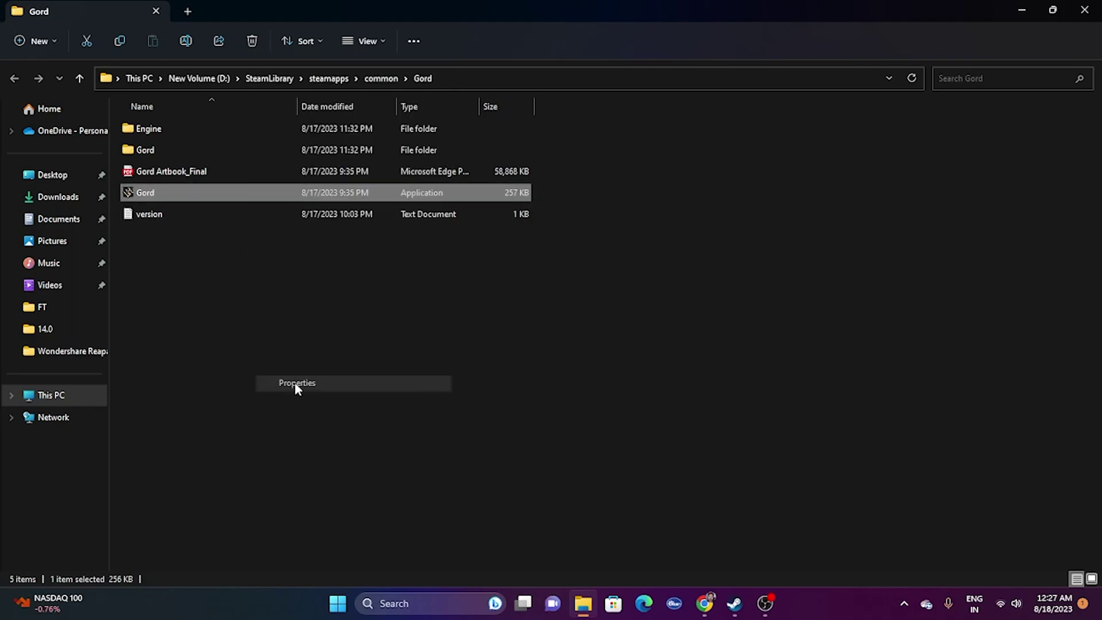
pyautogui.click(322, 236)
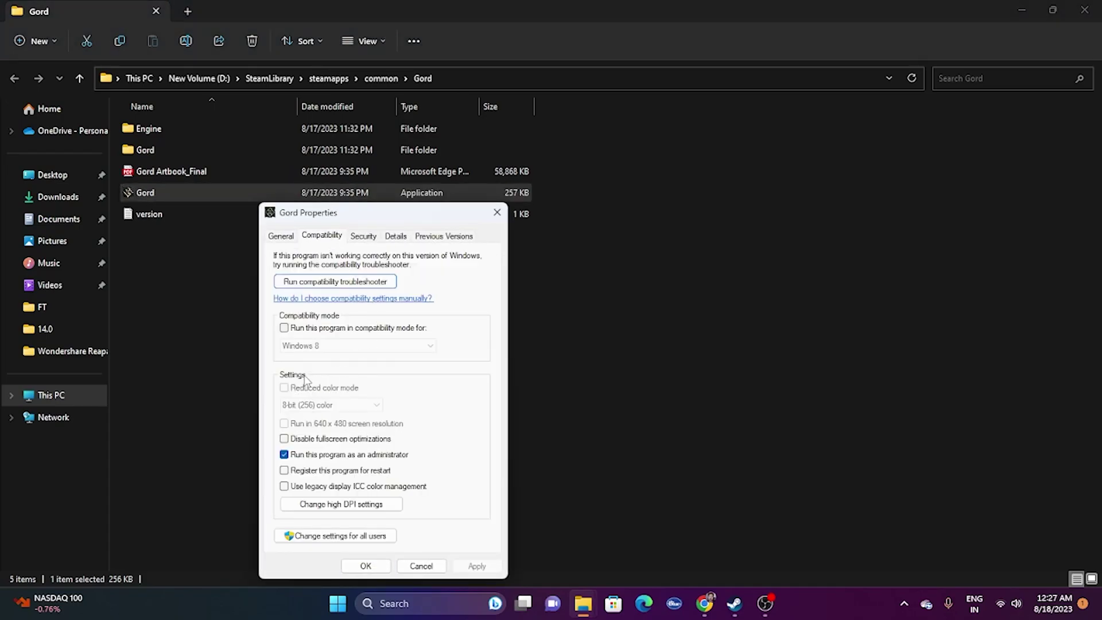
pyautogui.click(291, 329)
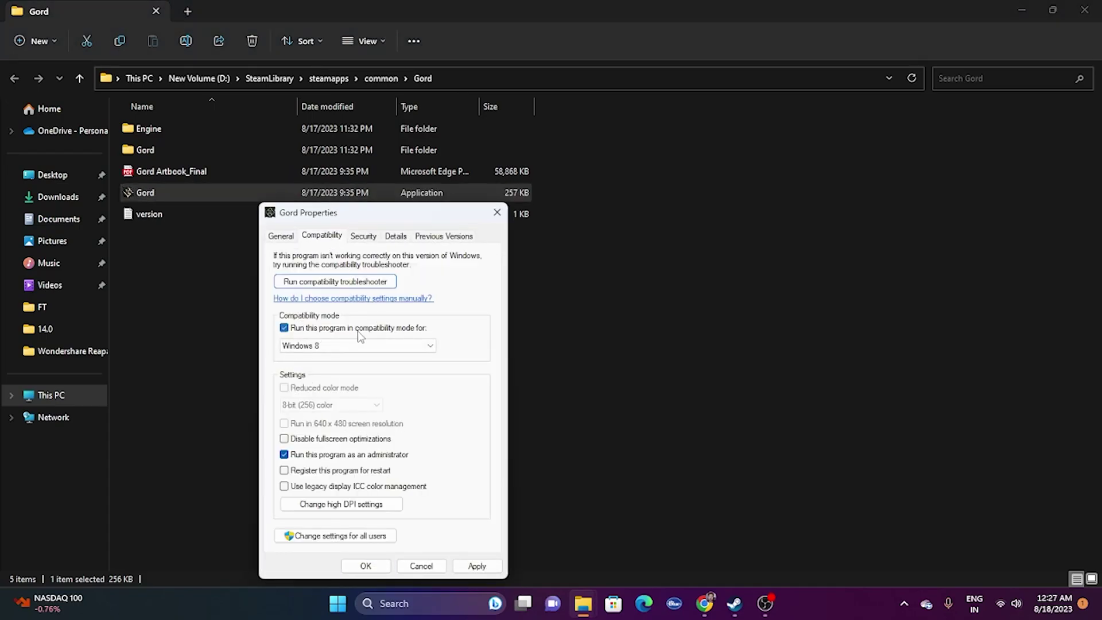
pyautogui.click(339, 346)
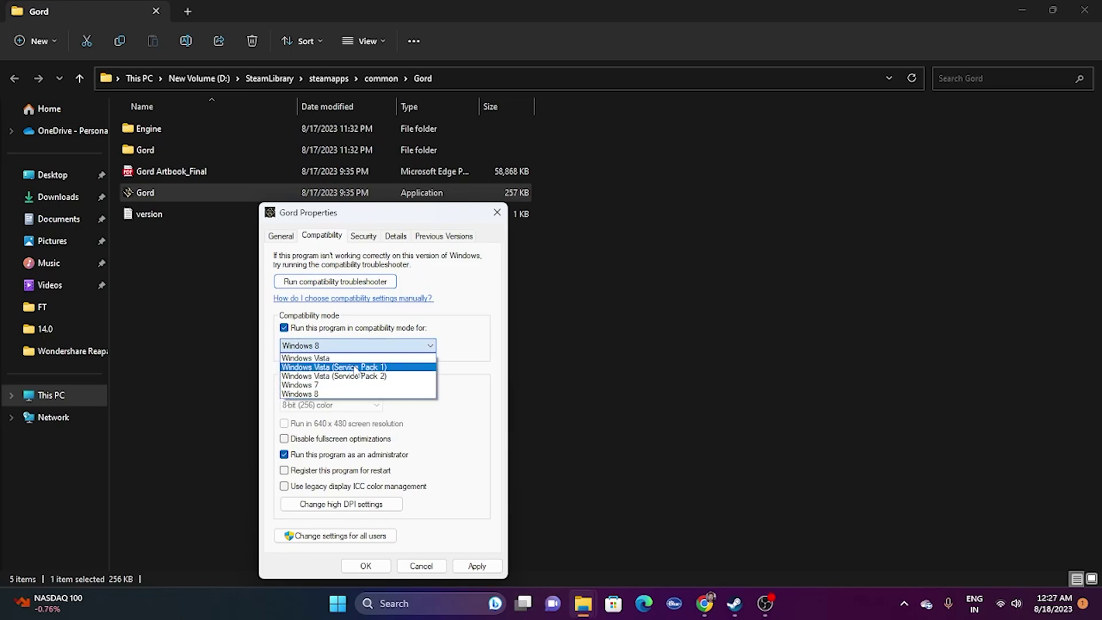
pyautogui.click(319, 387)
pyautogui.click(314, 347)
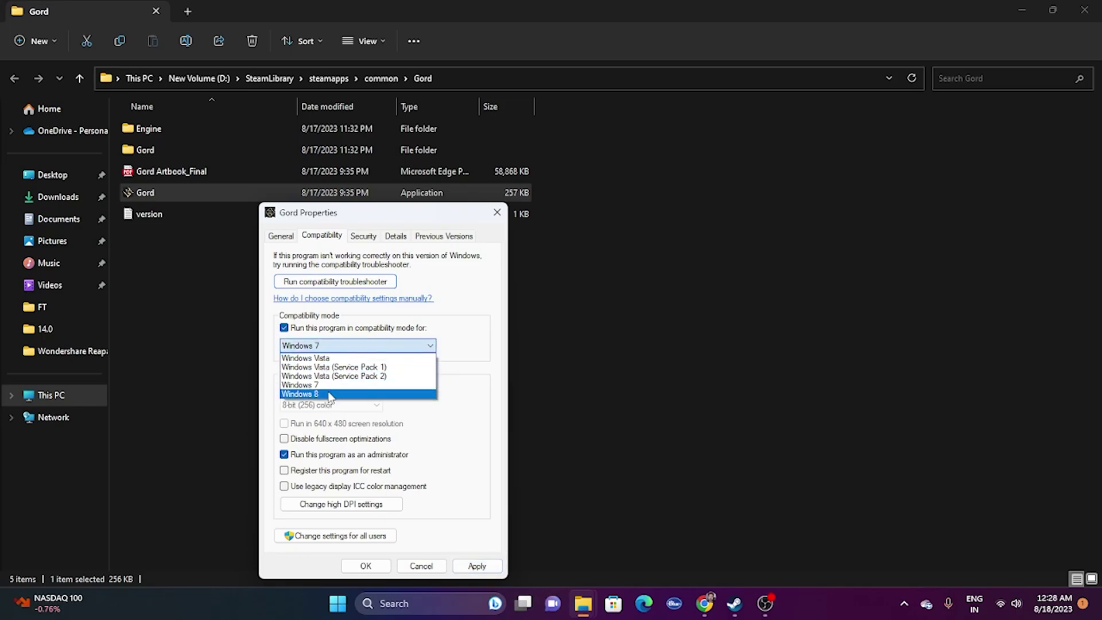
pyautogui.click(330, 395)
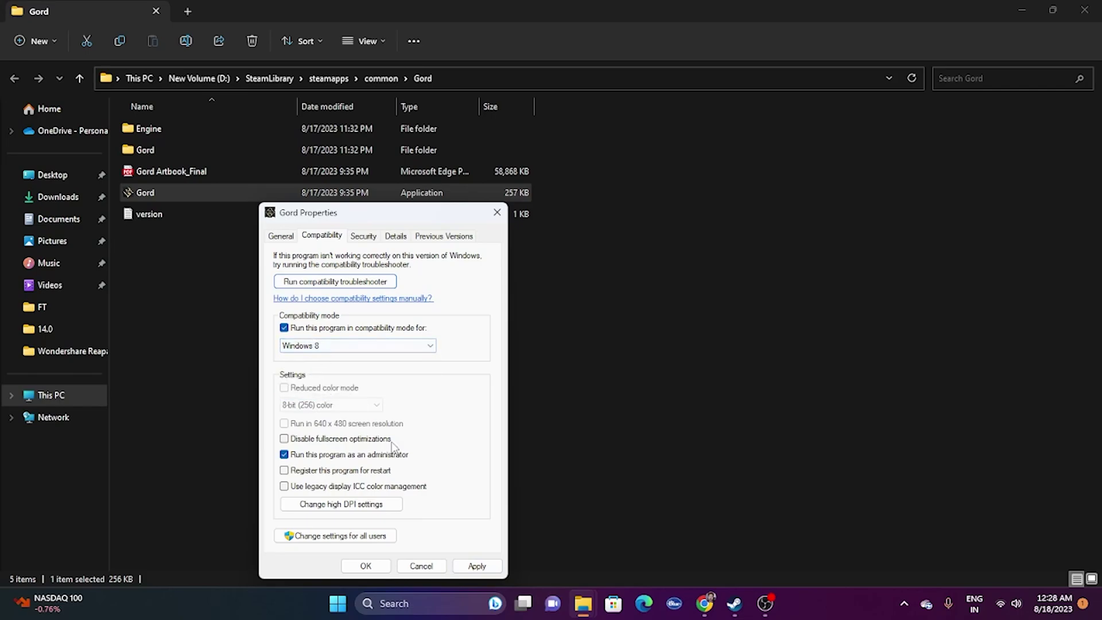
pyautogui.click(361, 564)
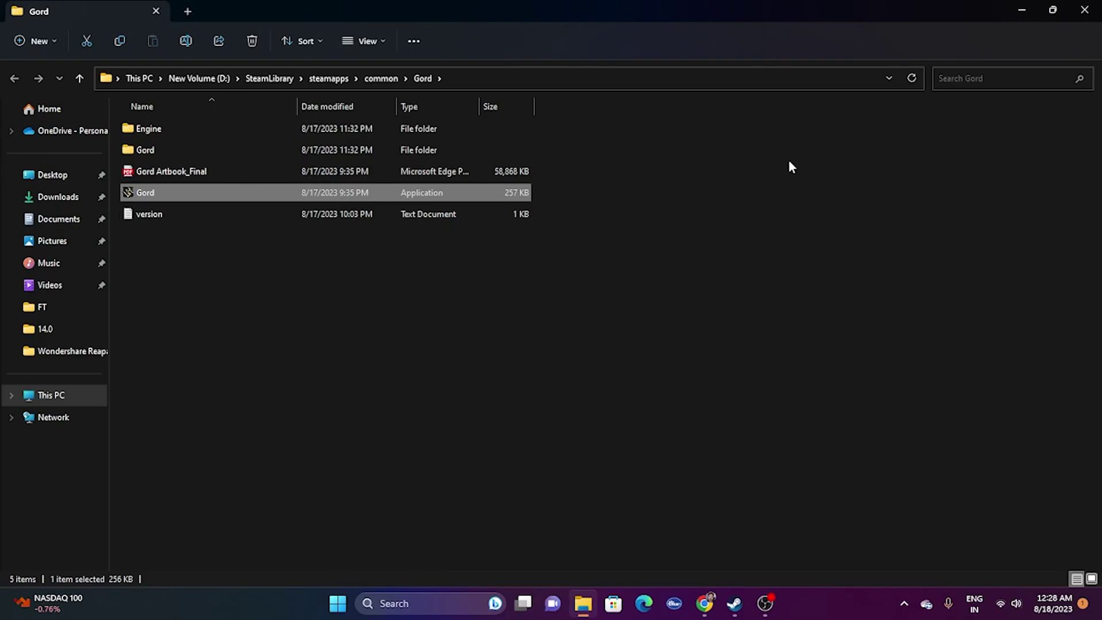
# Close the Gord folder and the game's properties window, and switch back to Gord's library page in Steam.
pyautogui.click(1085, 10)
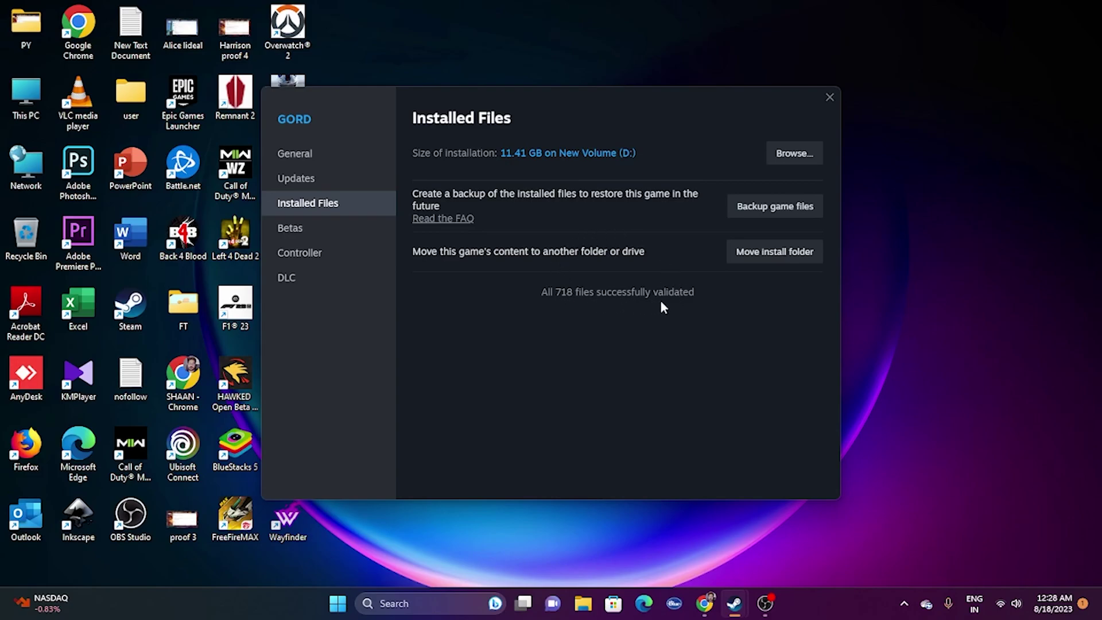
pyautogui.click(829, 97)
pyautogui.click(733, 603)
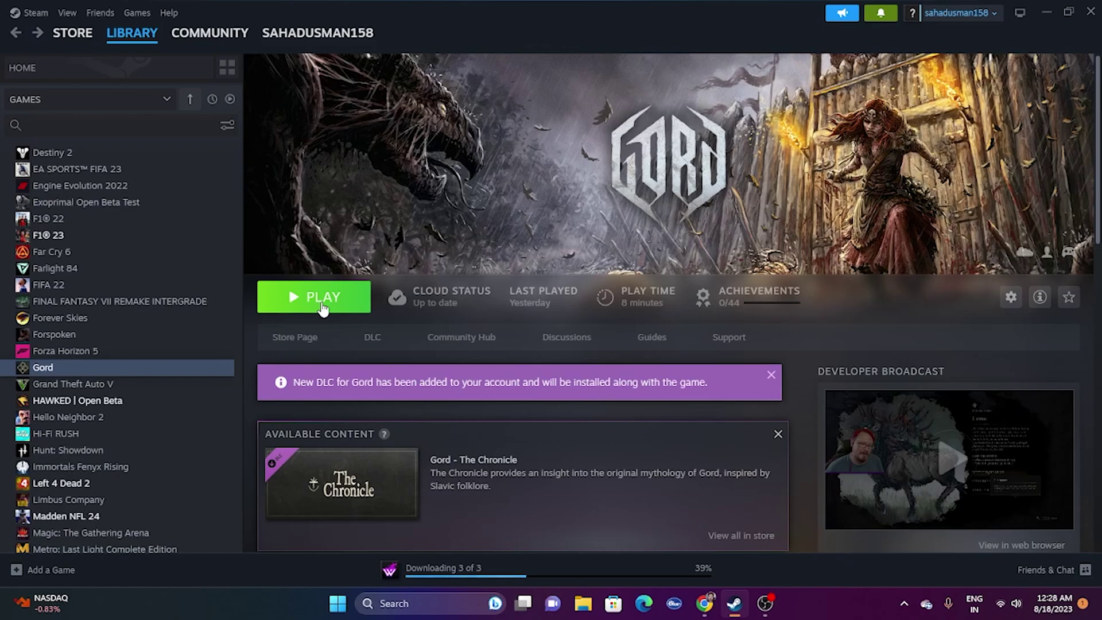
# Switch to Windows Settings and check the automatic time and time zone options under Date & time.
pyautogui.click(406, 603)
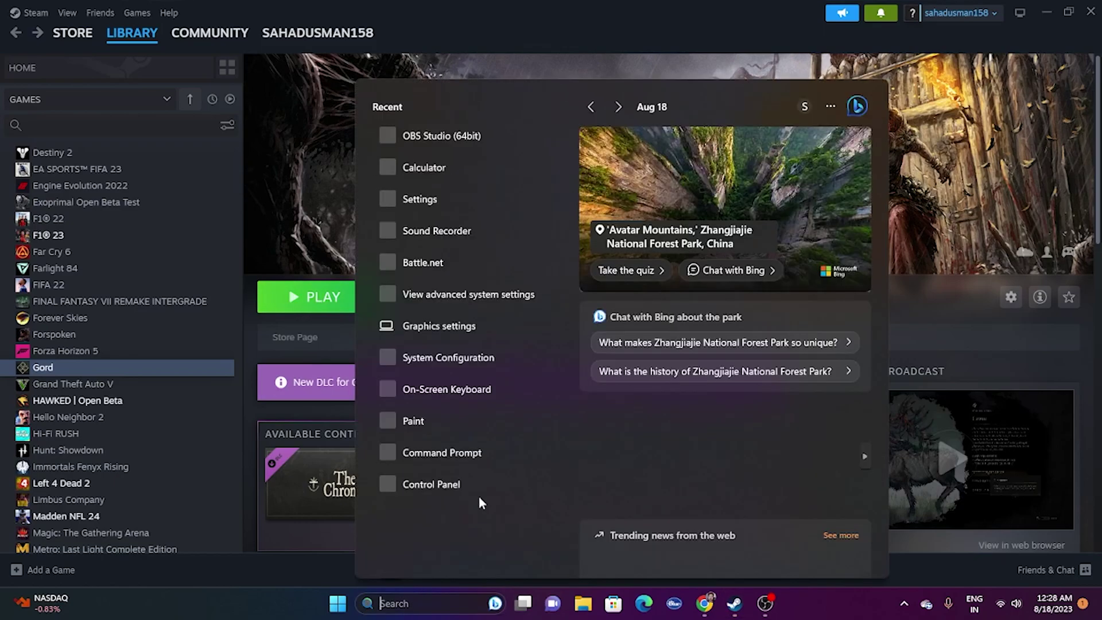
pyautogui.click(439, 198)
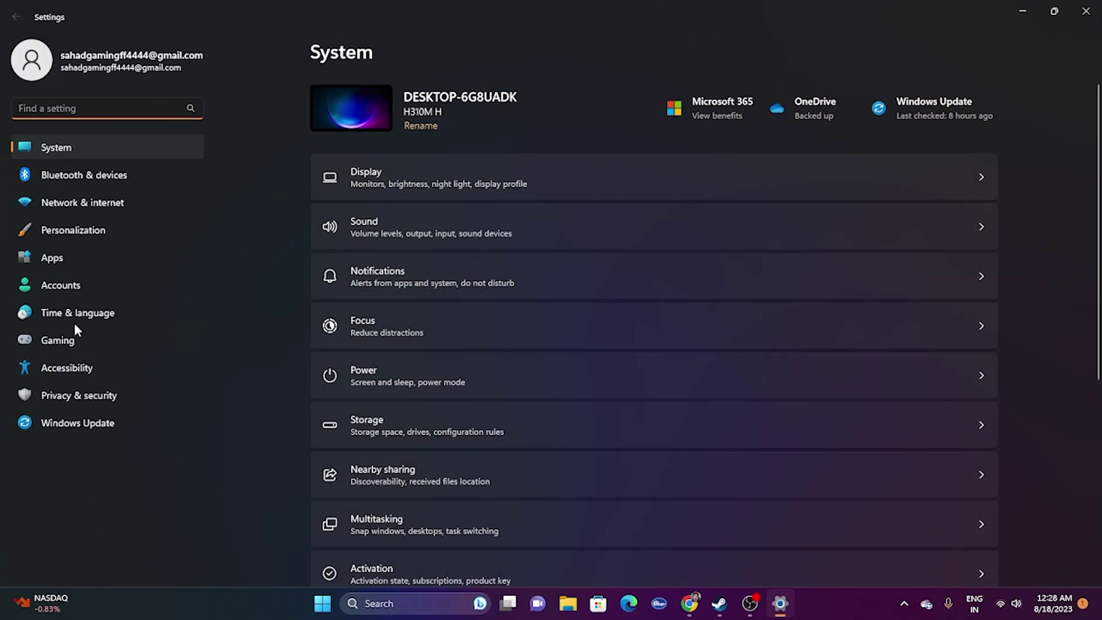
pyautogui.click(75, 319)
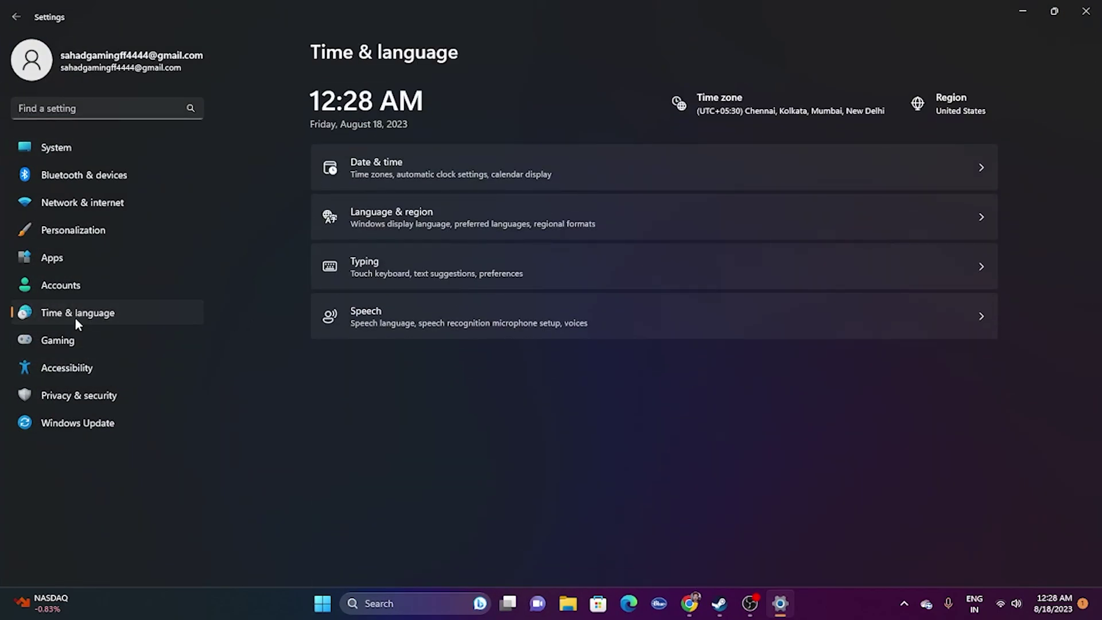
pyautogui.click(394, 167)
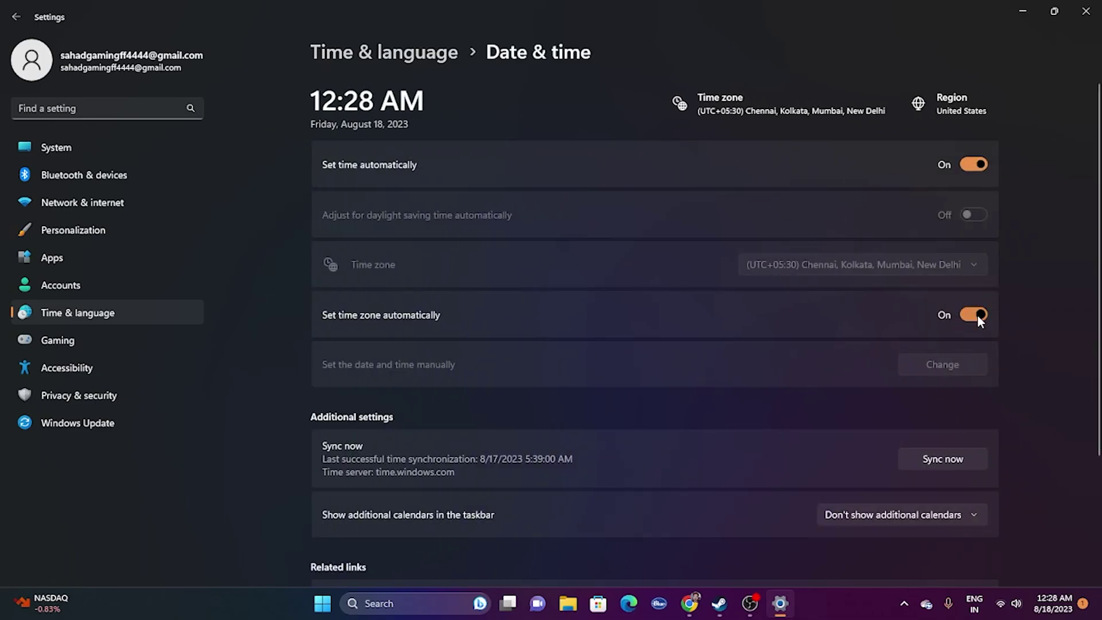
# Check the country or region choices under Language & region, and close the list without changing the selection.
pyautogui.click(6, 19)
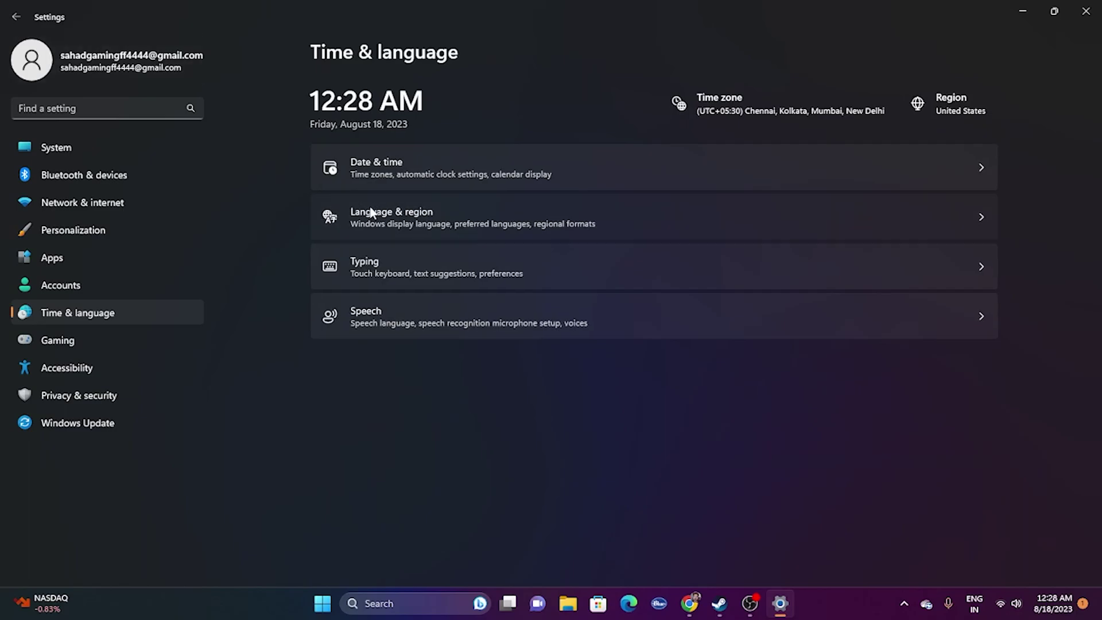
pyautogui.click(367, 213)
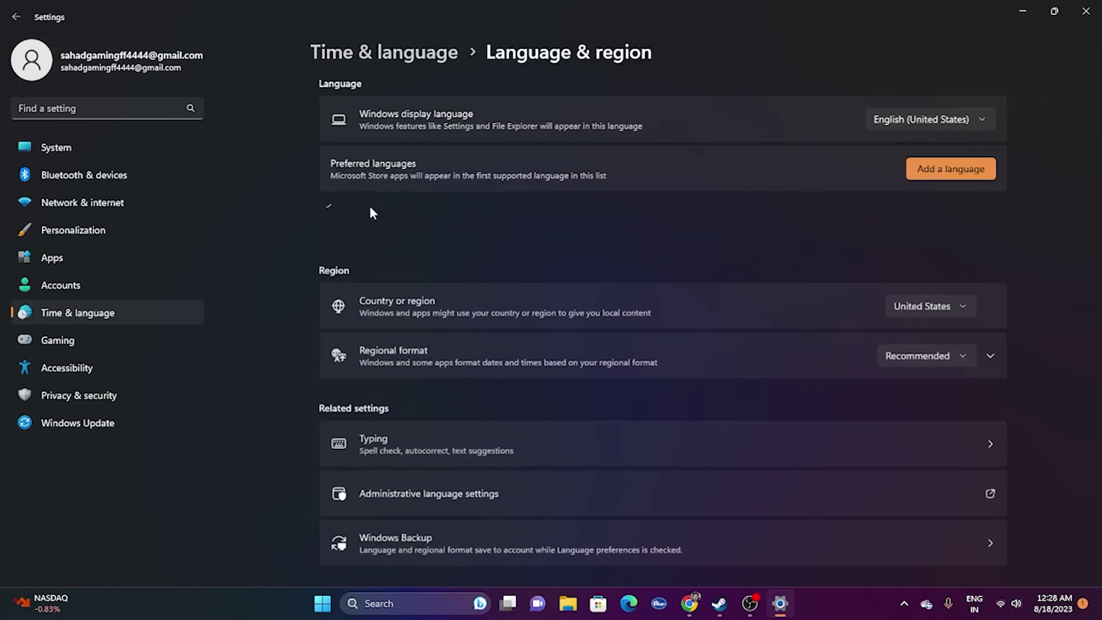
pyautogui.click(962, 306)
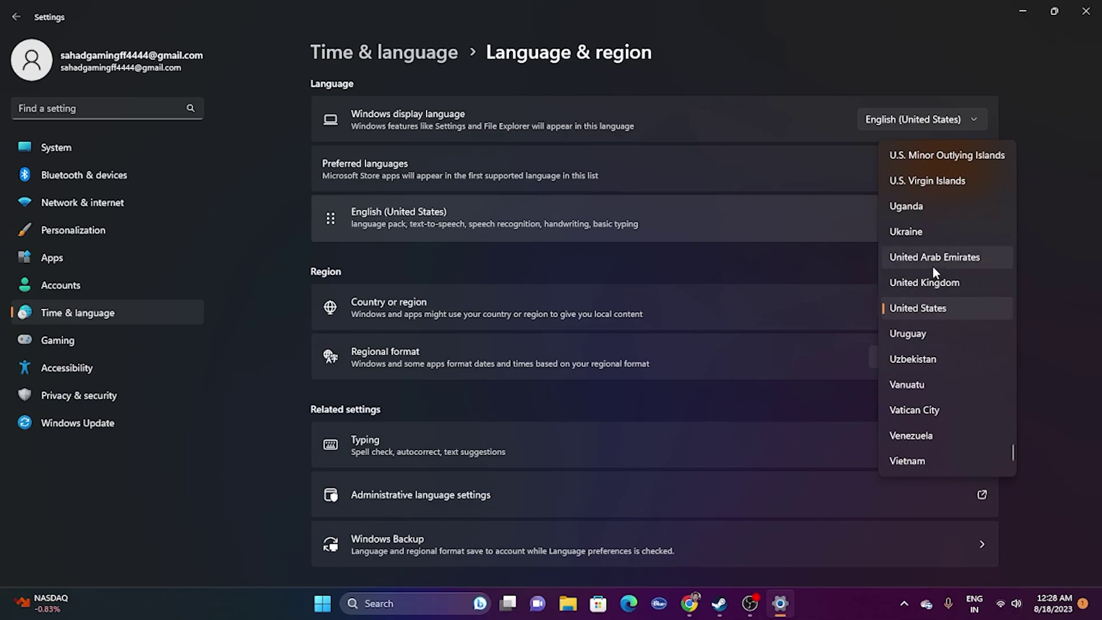
pyautogui.click(1047, 280)
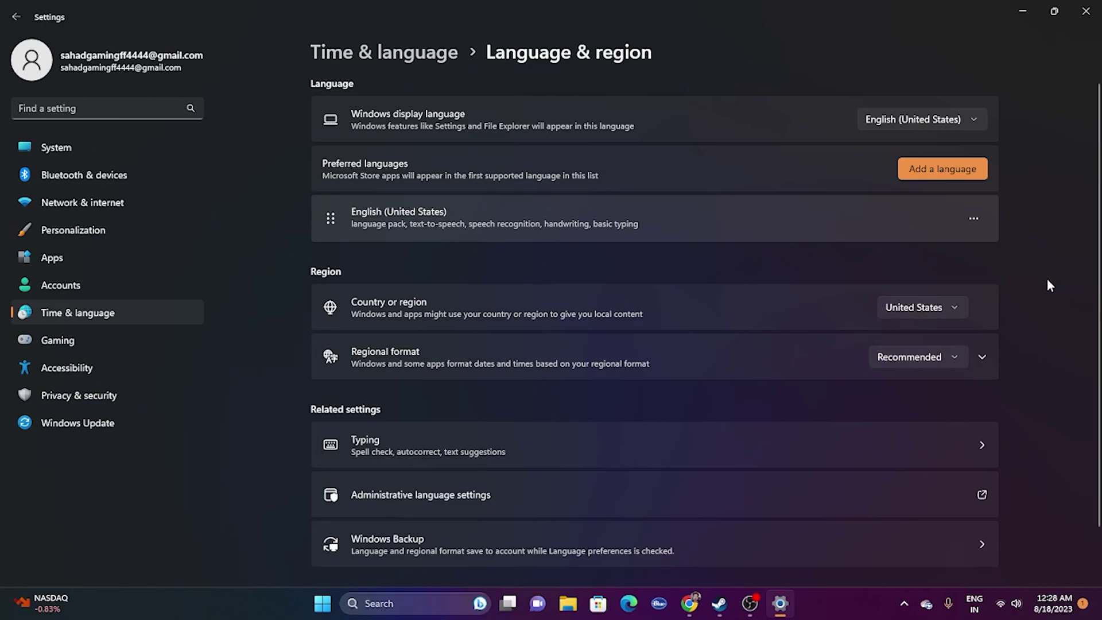
# Close Settings, look through the Documents folder in File Explorer, and close the folder window.
pyautogui.click(1081, 14)
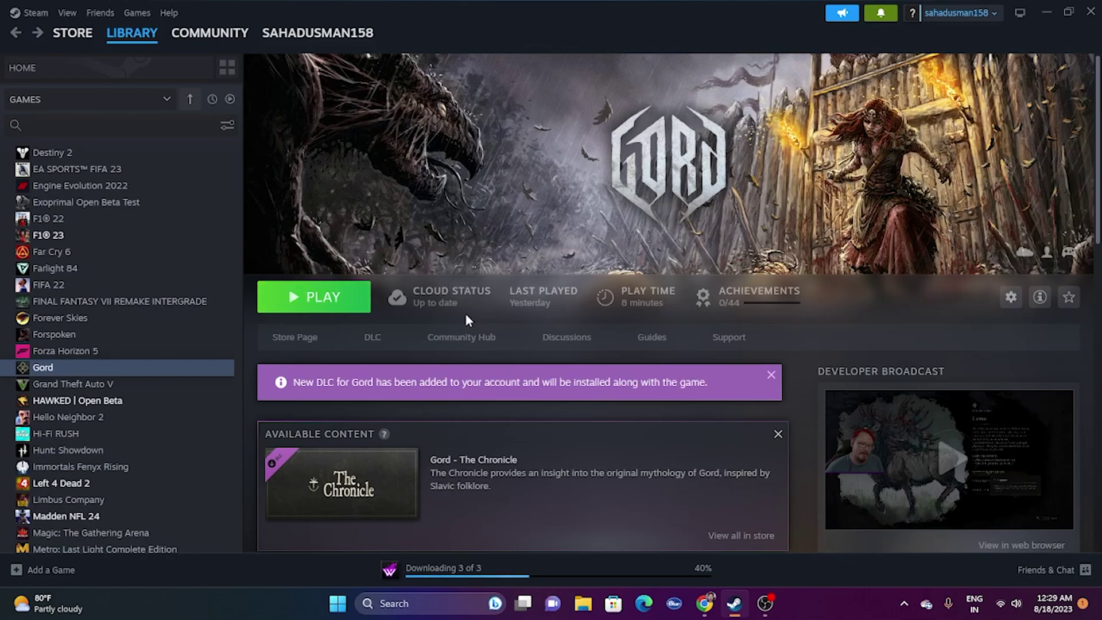
pyautogui.click(583, 603)
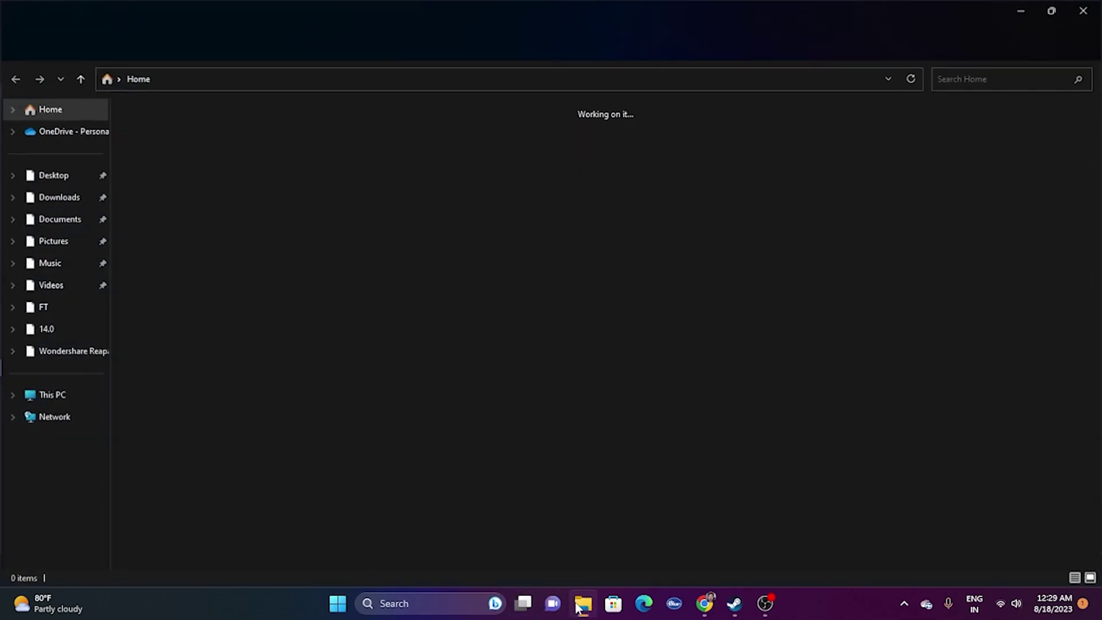
pyautogui.click(57, 326)
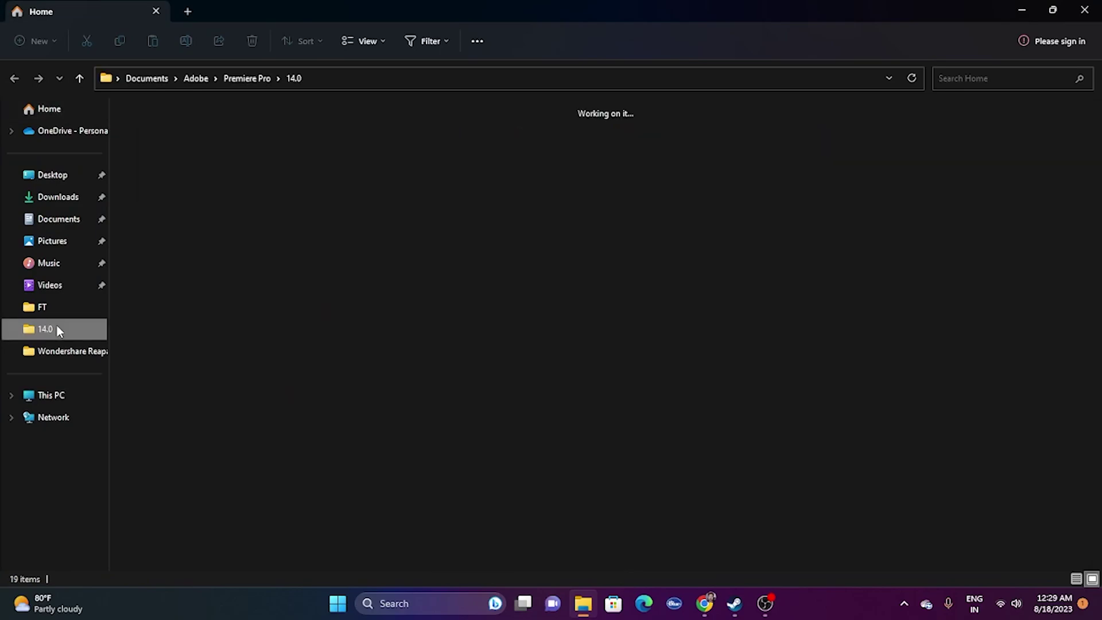
pyautogui.click(64, 218)
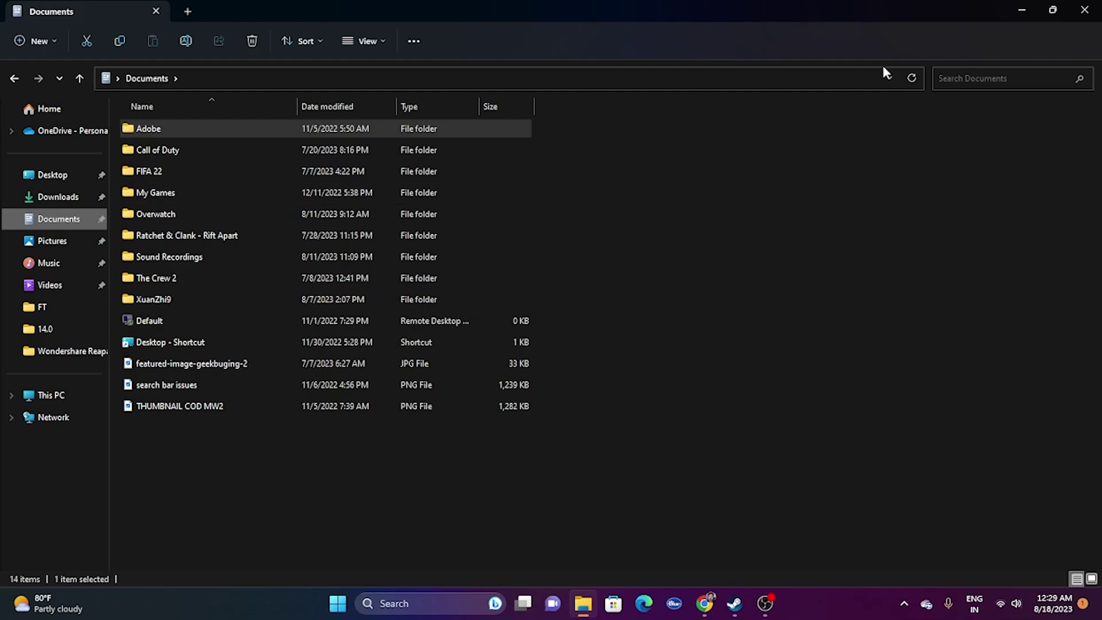
pyautogui.click(1084, 10)
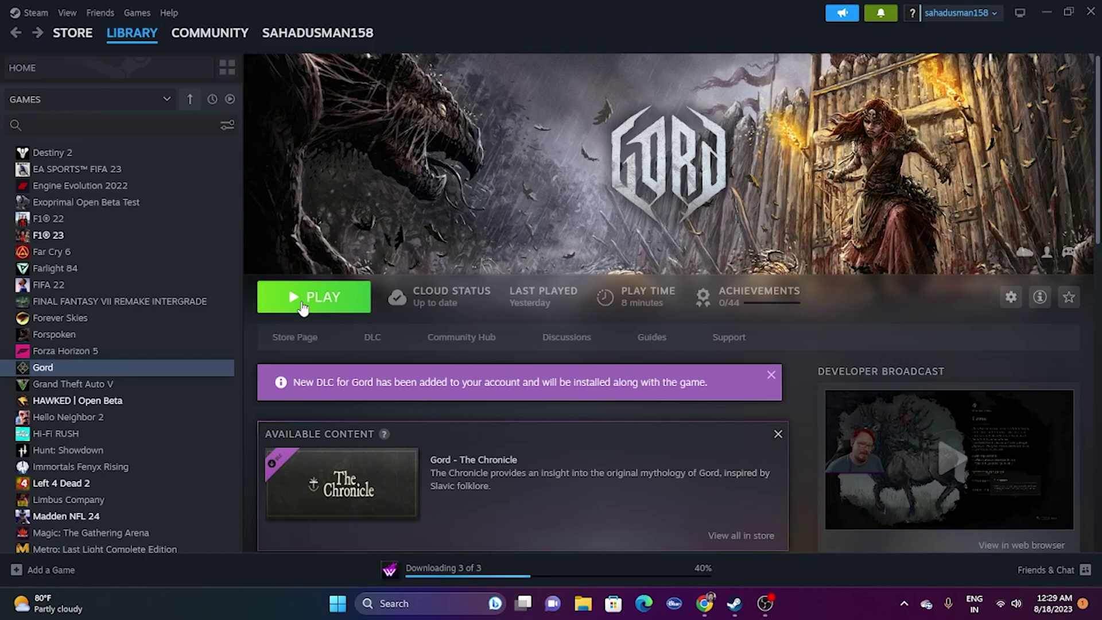
pyautogui.click(453, 609)
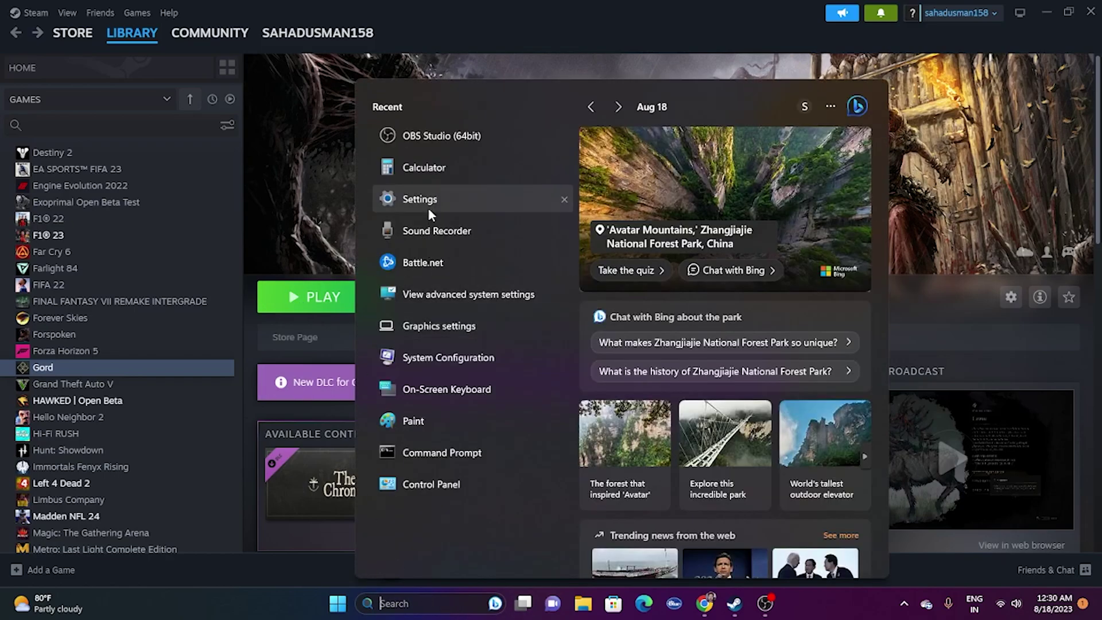
pyautogui.click(431, 213)
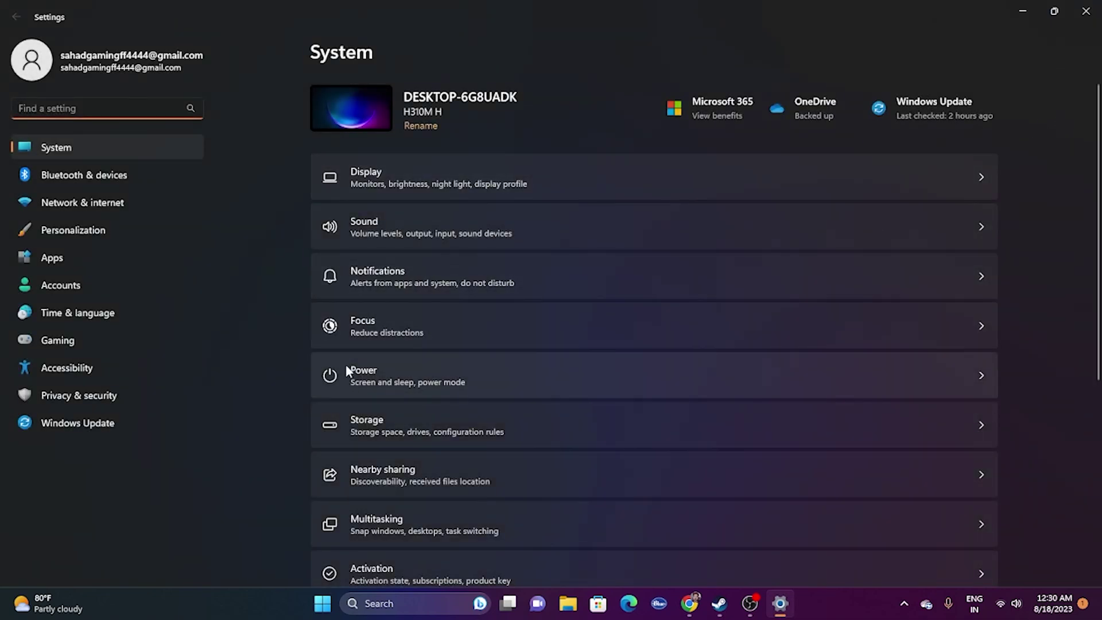
pyautogui.click(1086, 10)
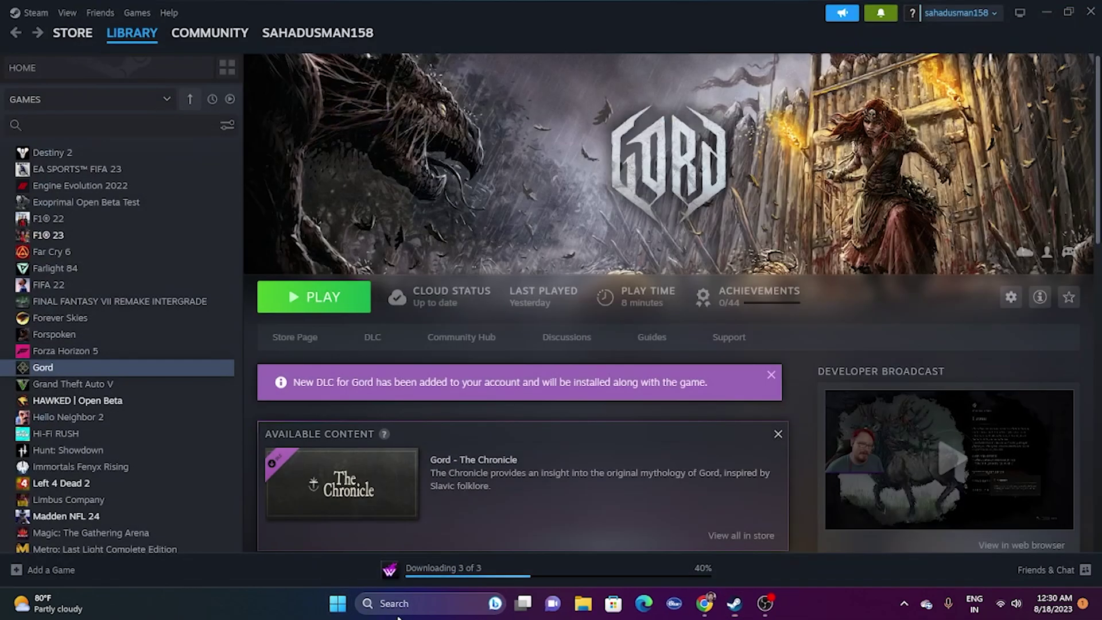
# Open the list of apps allowed through Windows Defender Firewall in Control Panel.
pyautogui.click(402, 602)
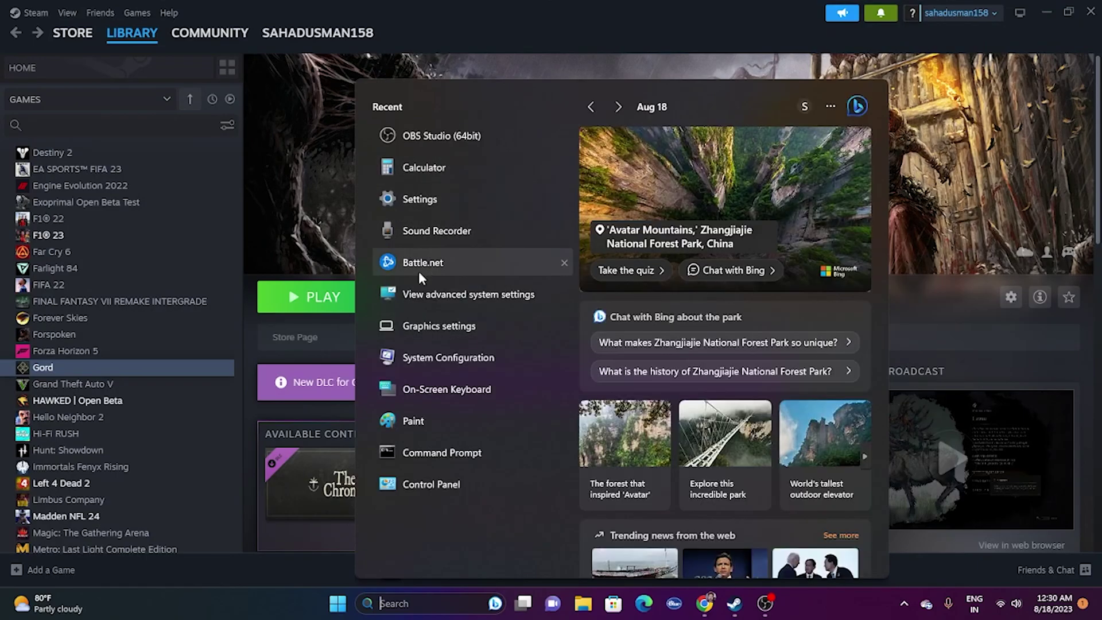
pyautogui.click(424, 485)
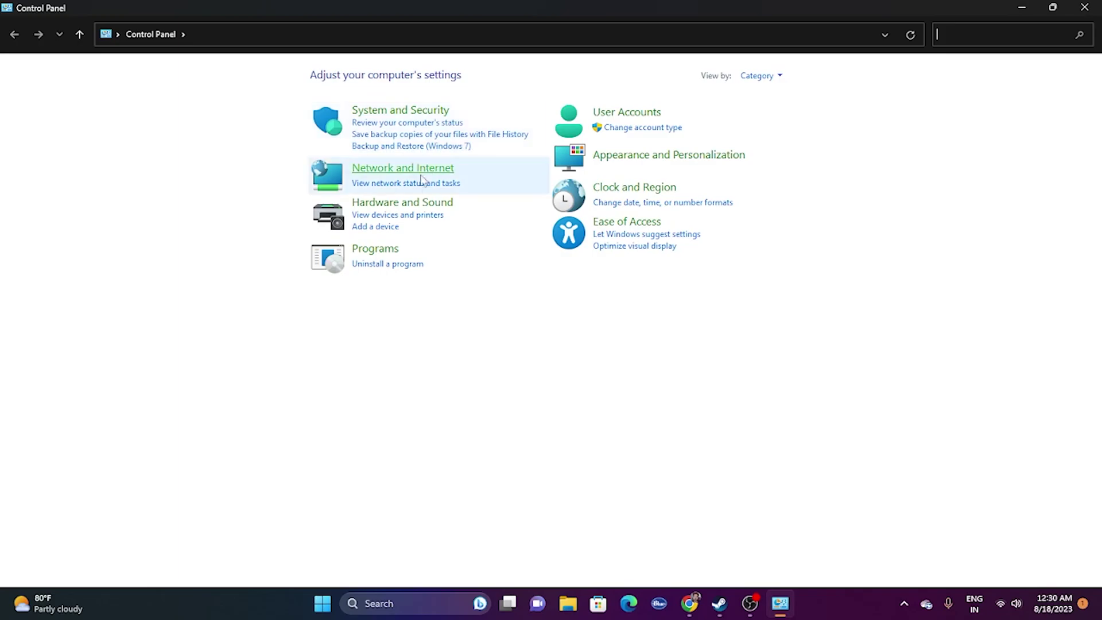
pyautogui.click(405, 113)
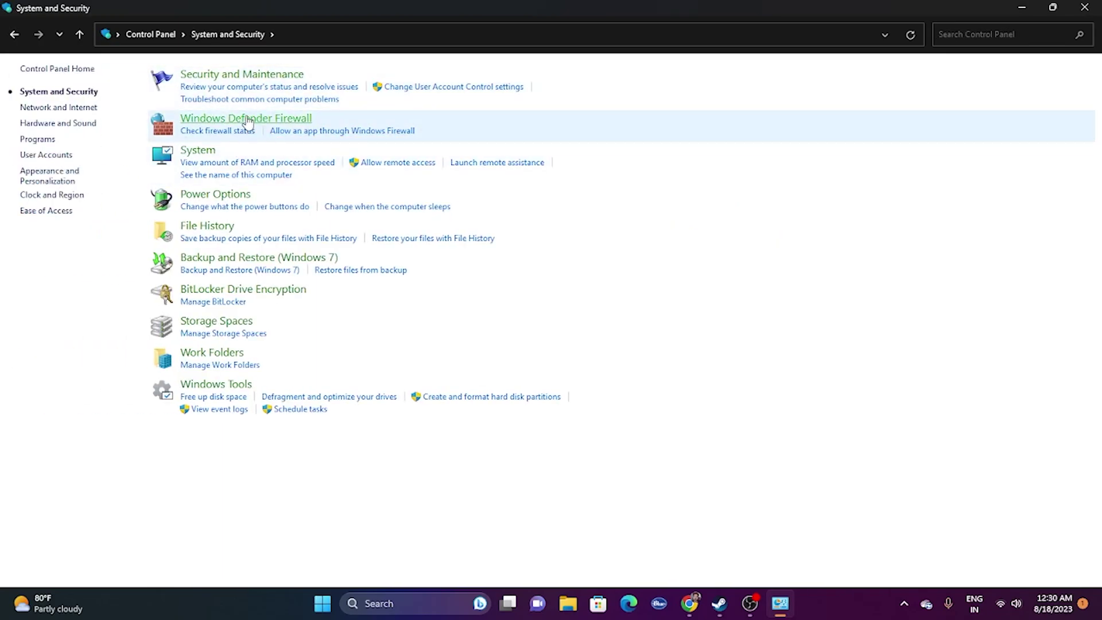
pyautogui.click(245, 118)
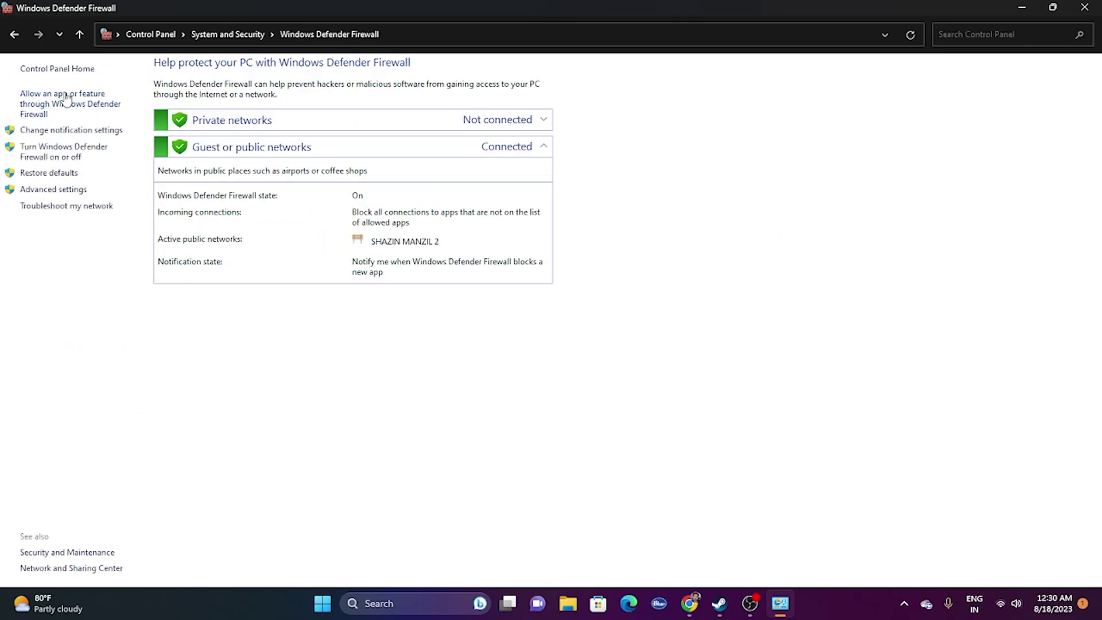
pyautogui.click(33, 106)
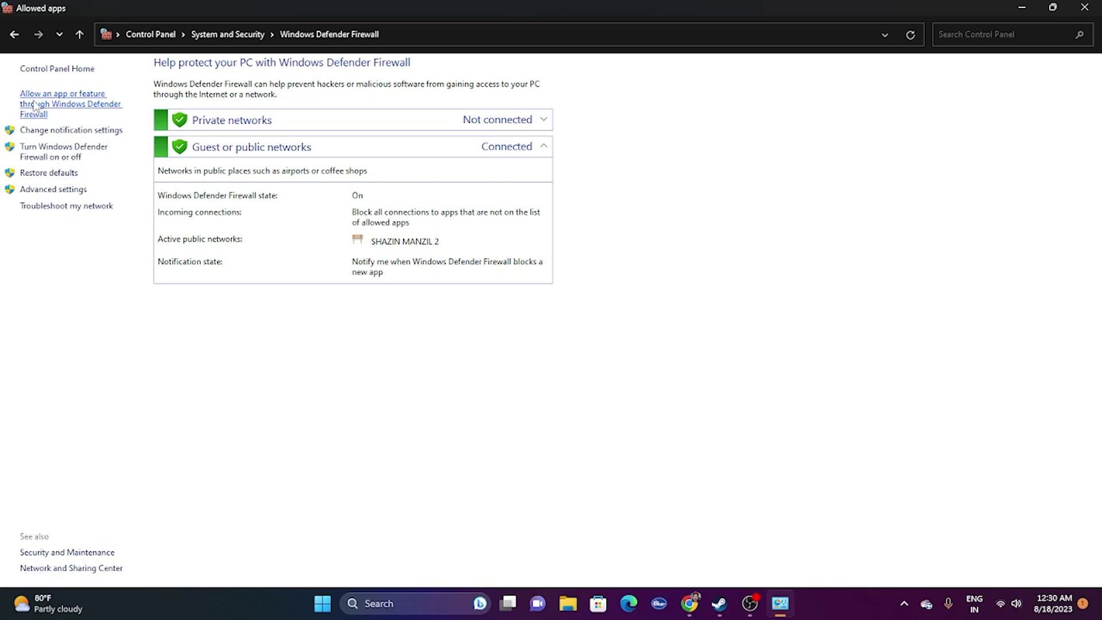
# Find the Gord entry among the allowed apps and features, and unlock the list for changes.
pyautogui.scroll(-1, 408, 227)
pyautogui.scroll(-5, 408, 227)
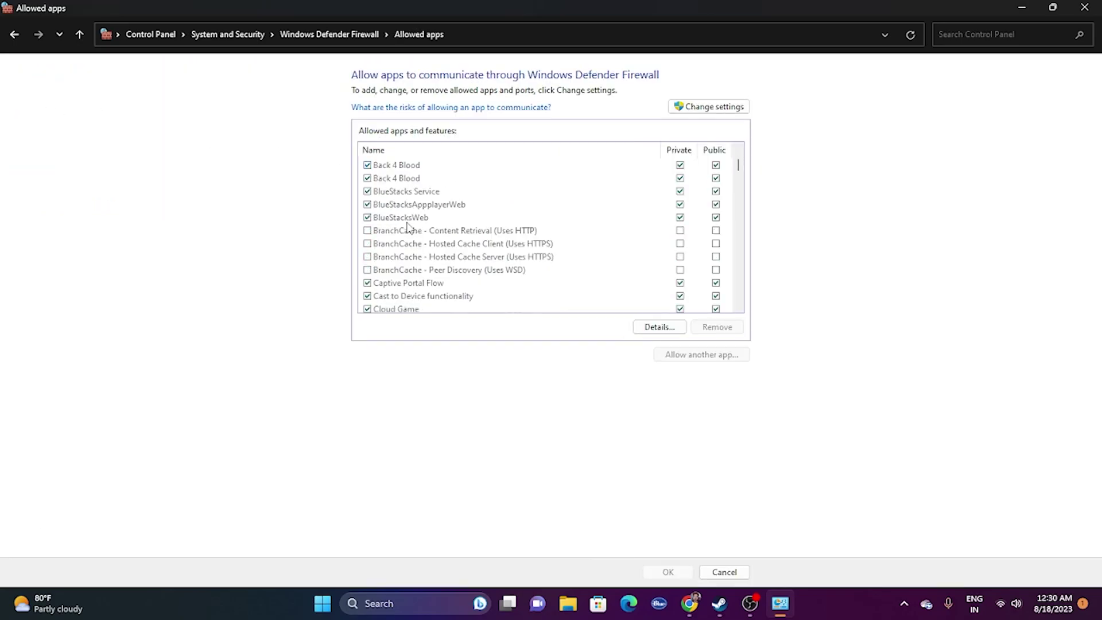
pyautogui.scroll(-6, 408, 227)
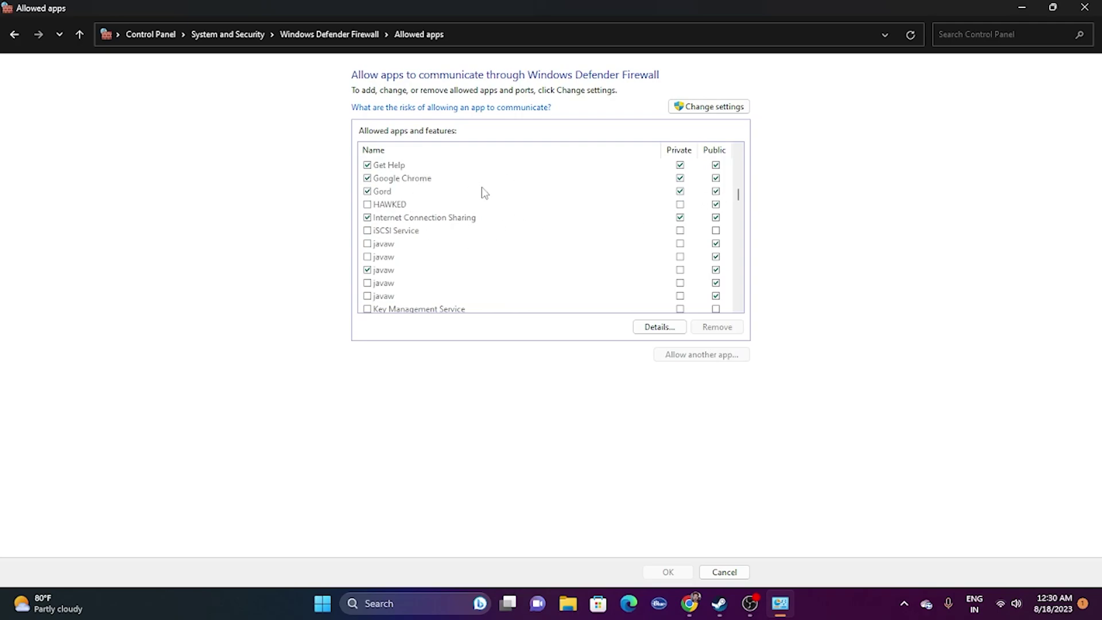
pyautogui.click(721, 108)
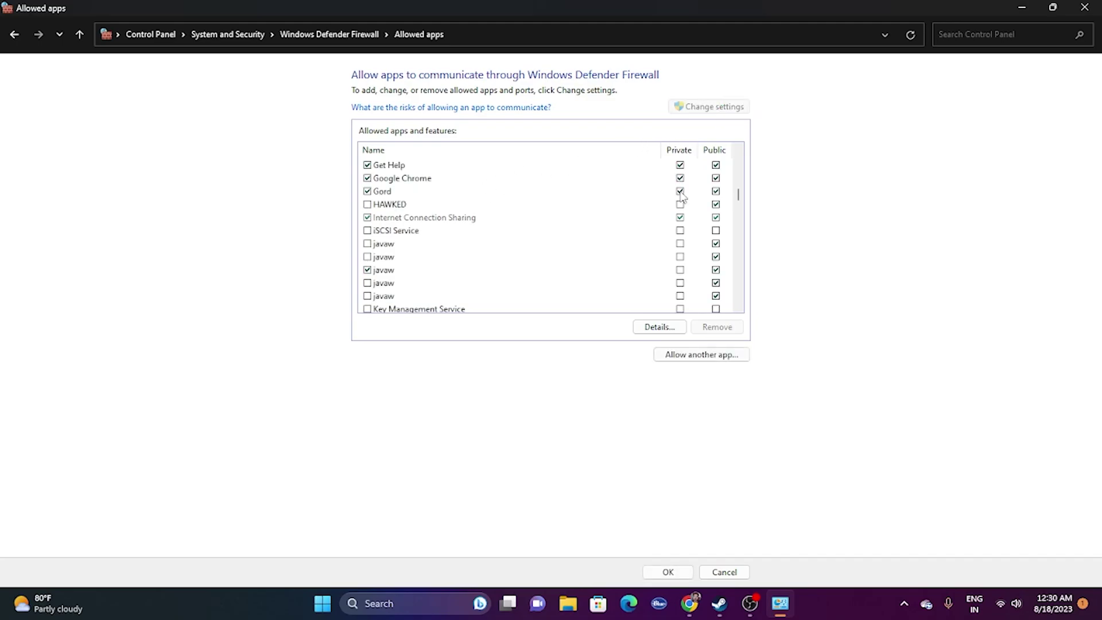
# Choose the Gord application in the Gord folder under SteamLibrary\steamapps\common on drive D as another app to allow.
pyautogui.click(696, 355)
pyautogui.click(654, 367)
pyautogui.click(452, 418)
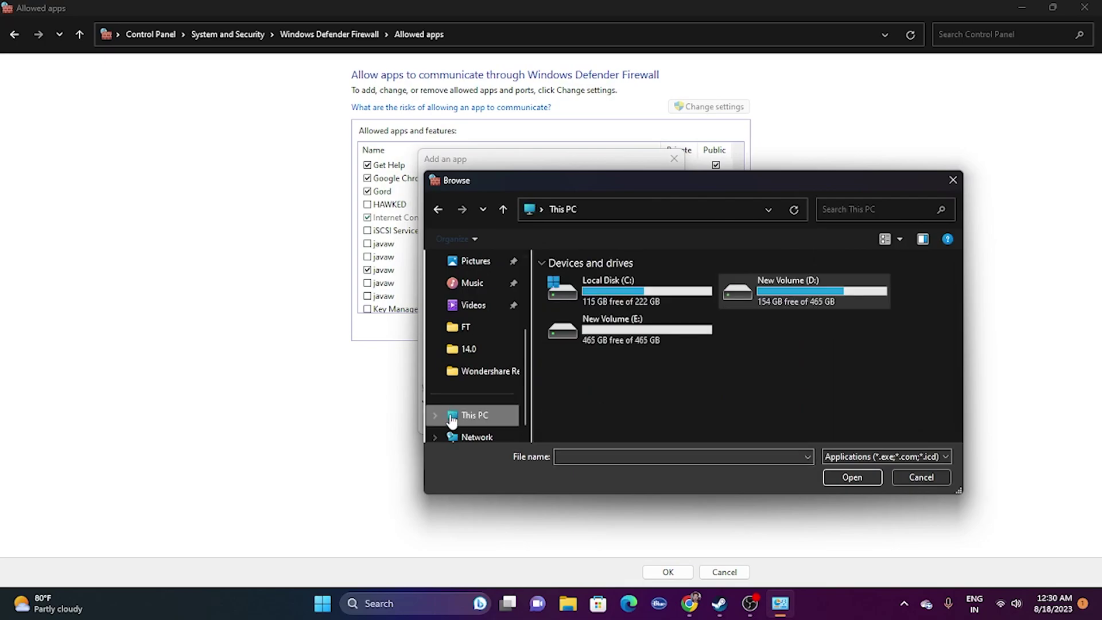
pyautogui.doubleClick(775, 286)
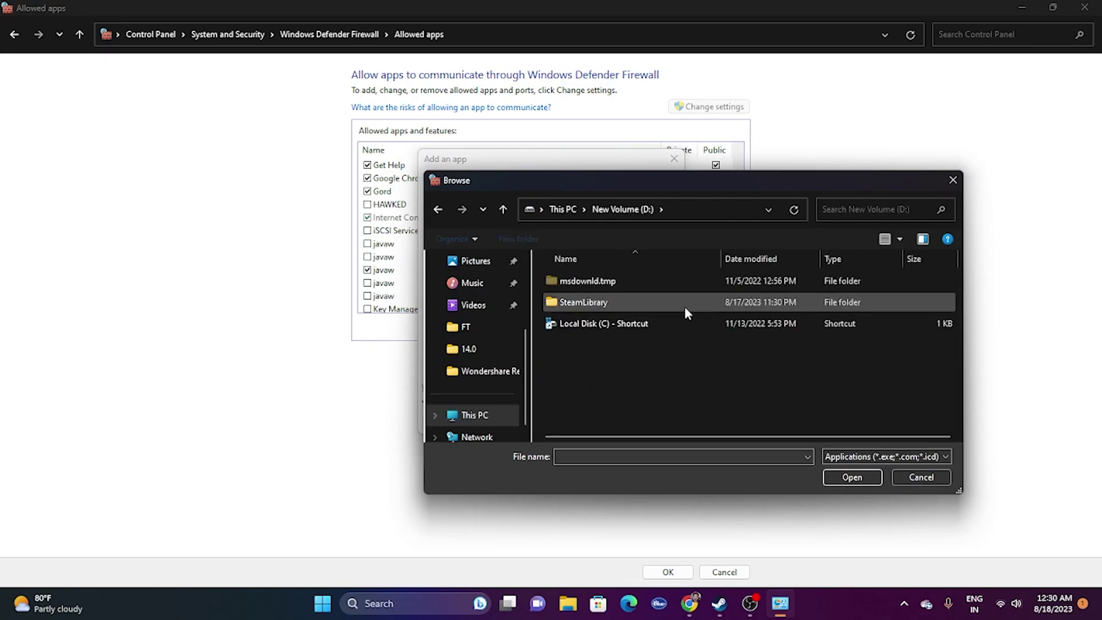
pyautogui.doubleClick(607, 300)
pyautogui.doubleClick(596, 282)
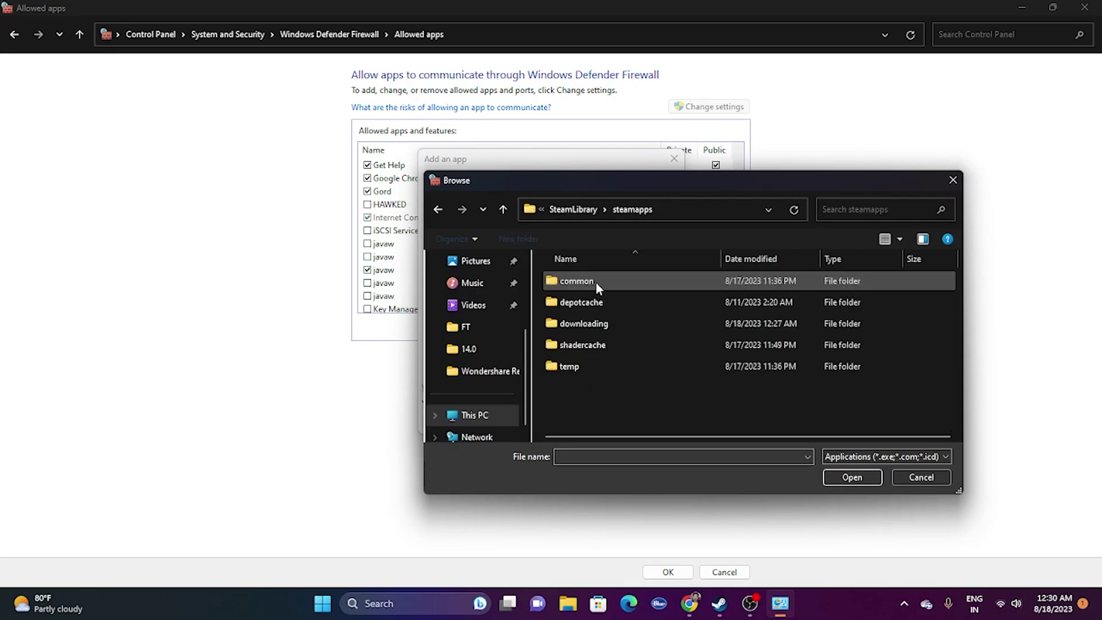
pyautogui.doubleClick(587, 281)
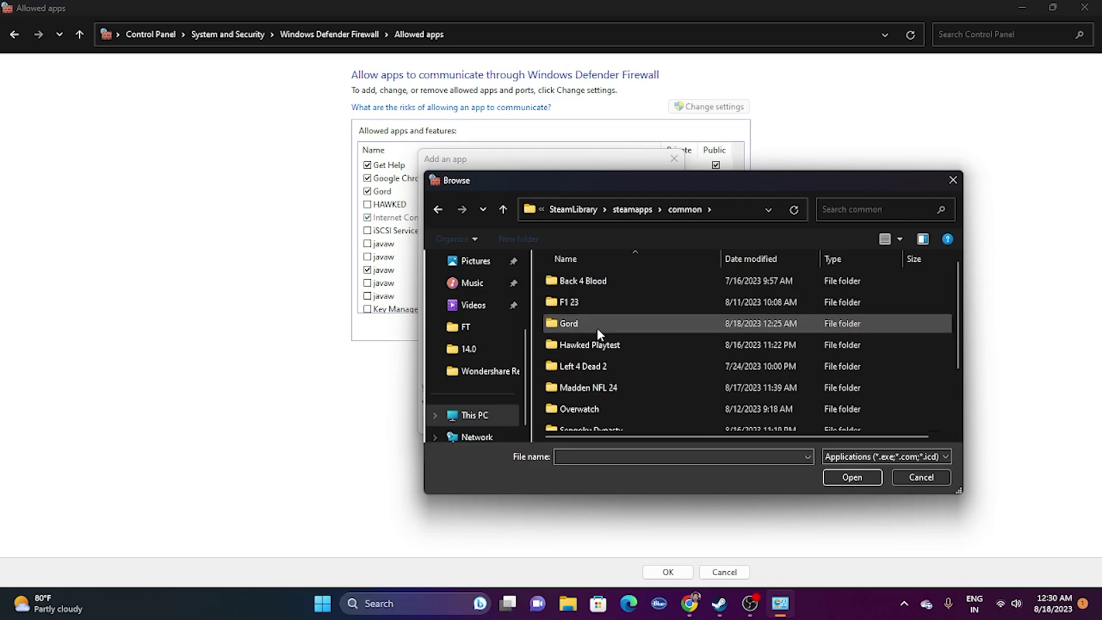
pyautogui.doubleClick(597, 323)
pyautogui.click(596, 329)
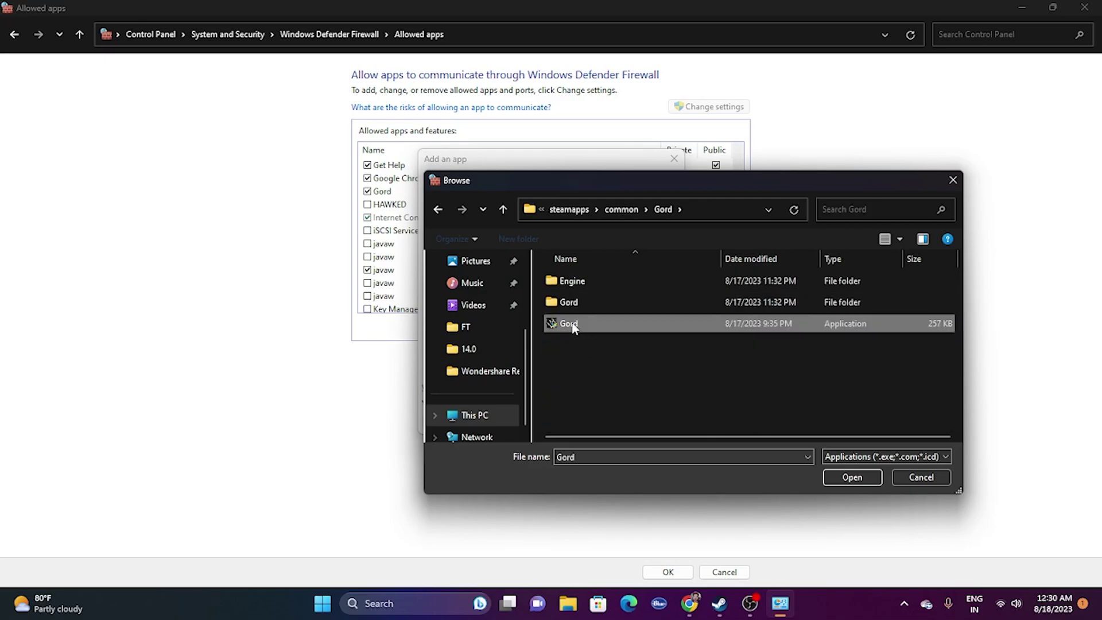
pyautogui.click(847, 479)
# Try to add the chosen application to the firewall's allowed apps, and close the dialogs and Control Panel.
pyautogui.click(620, 422)
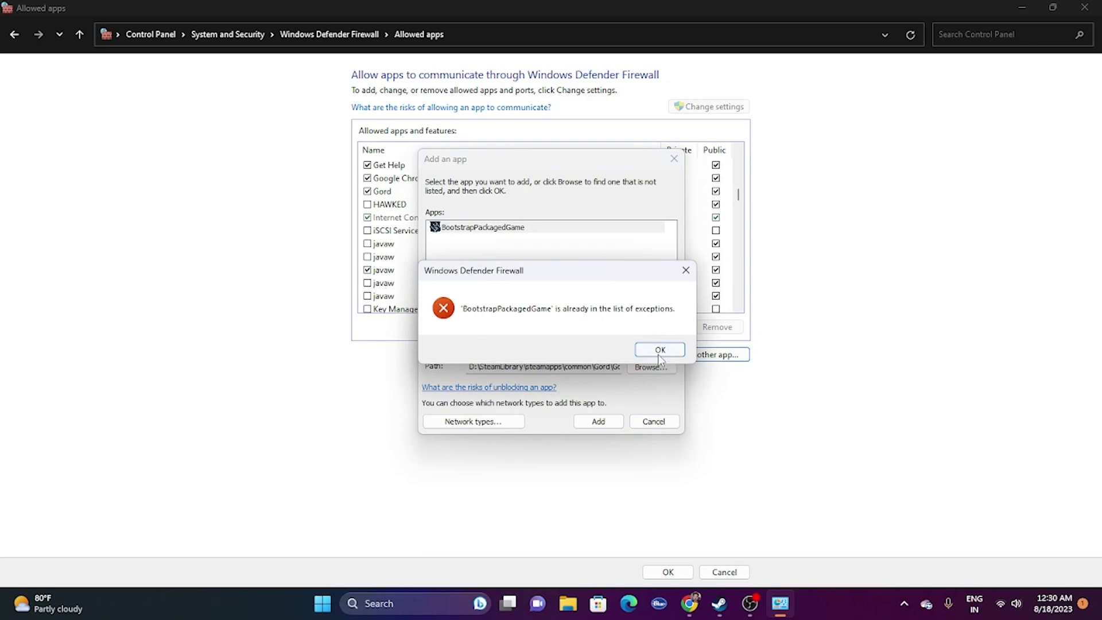
pyautogui.click(660, 352)
pyautogui.click(673, 158)
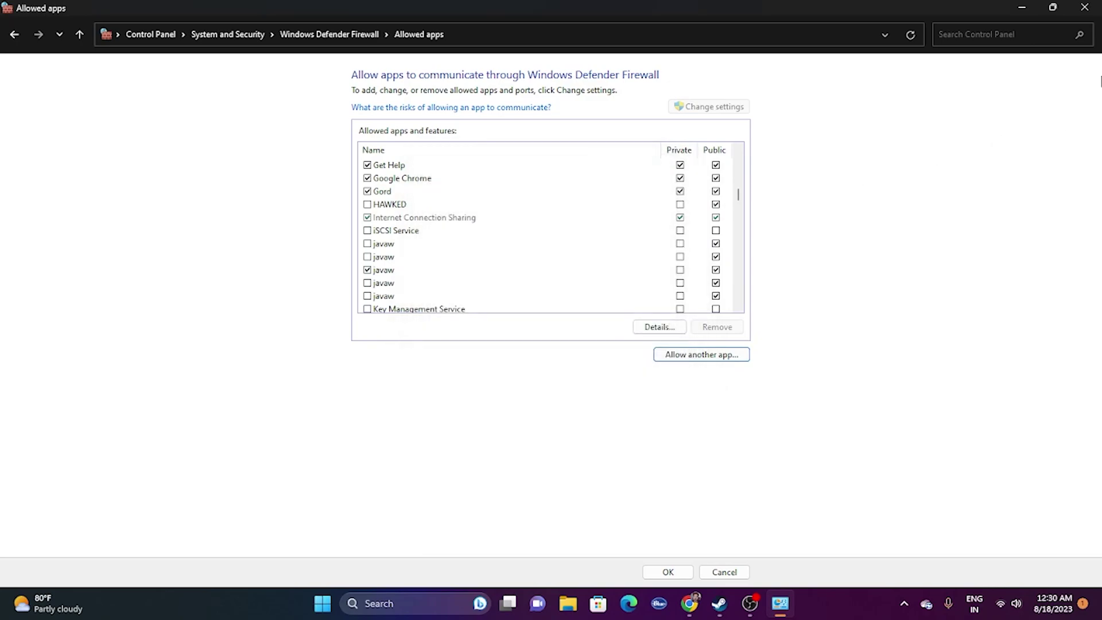
pyautogui.click(1084, 8)
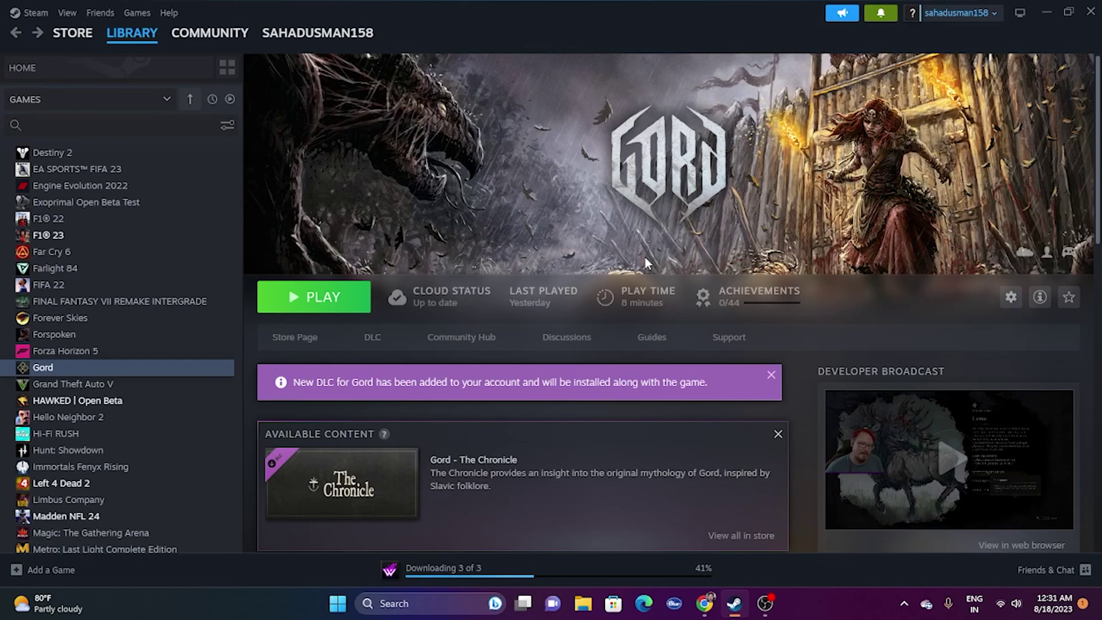
# Disable all services in System Configuration and hide all Microsoft services from the list.
pyautogui.click(459, 602)
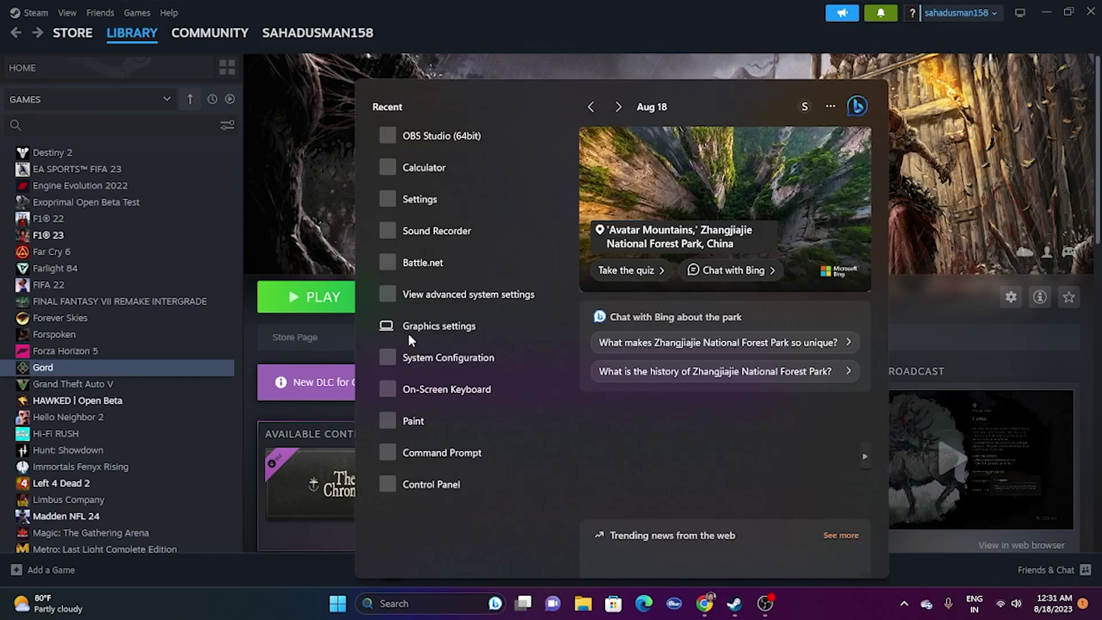
pyautogui.click(461, 364)
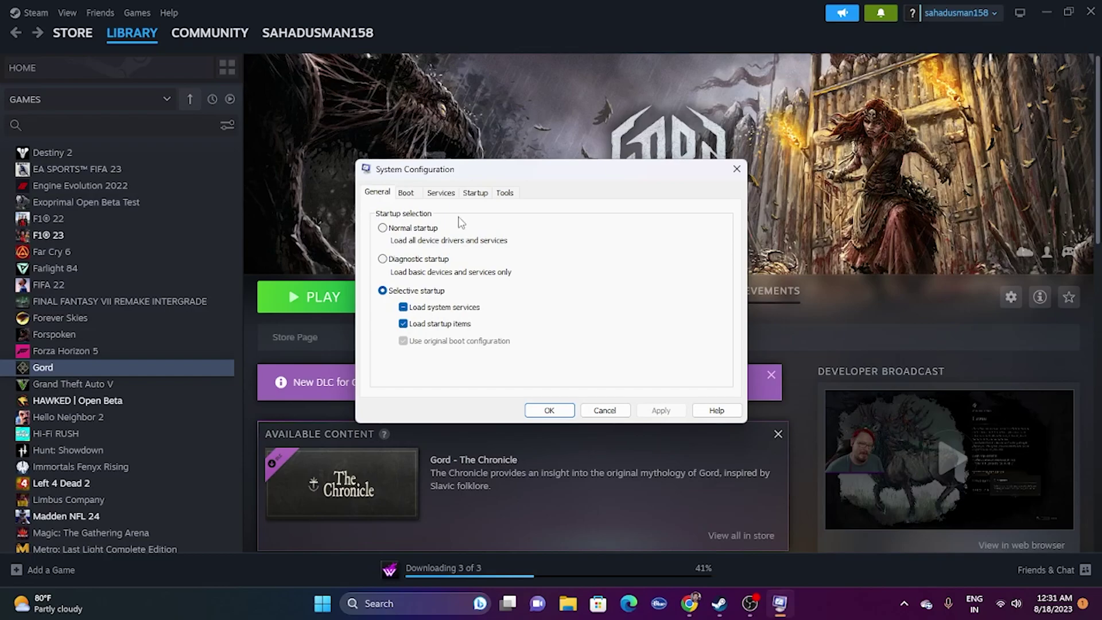
pyautogui.click(441, 192)
pyautogui.click(700, 373)
pyautogui.click(437, 388)
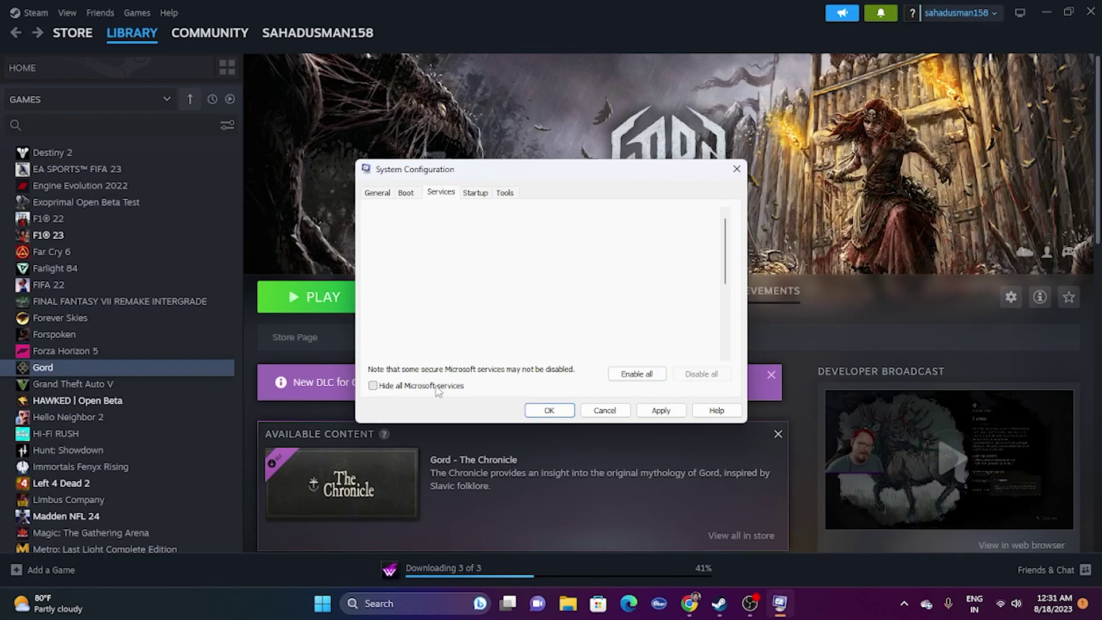
# Apply the service changes and exit System Configuration without restarting the computer.
pyautogui.click(661, 409)
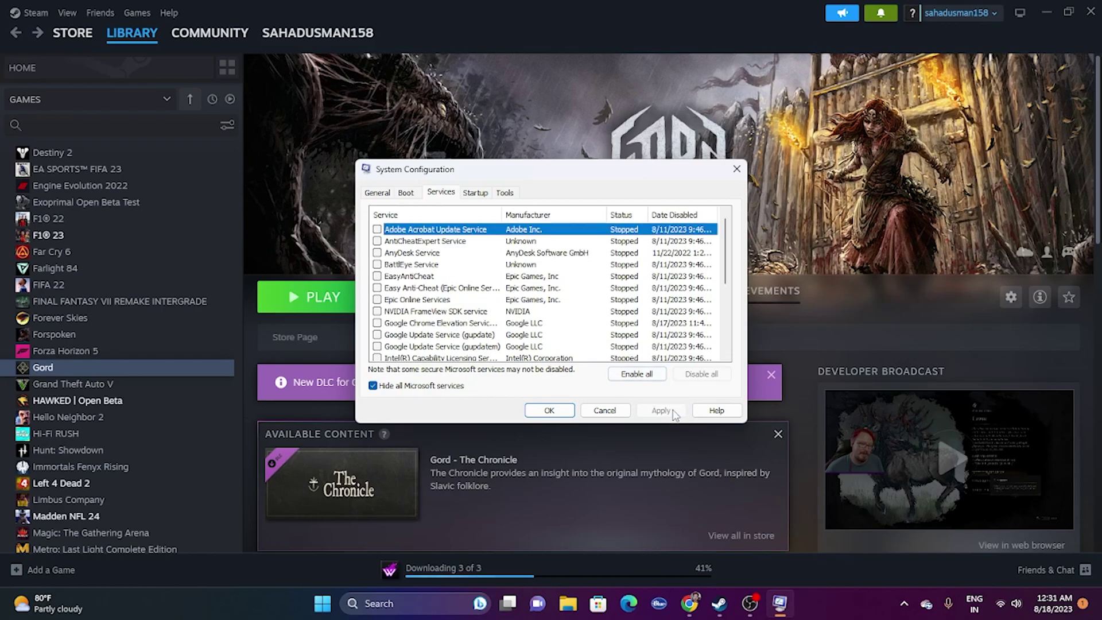
pyautogui.click(547, 411)
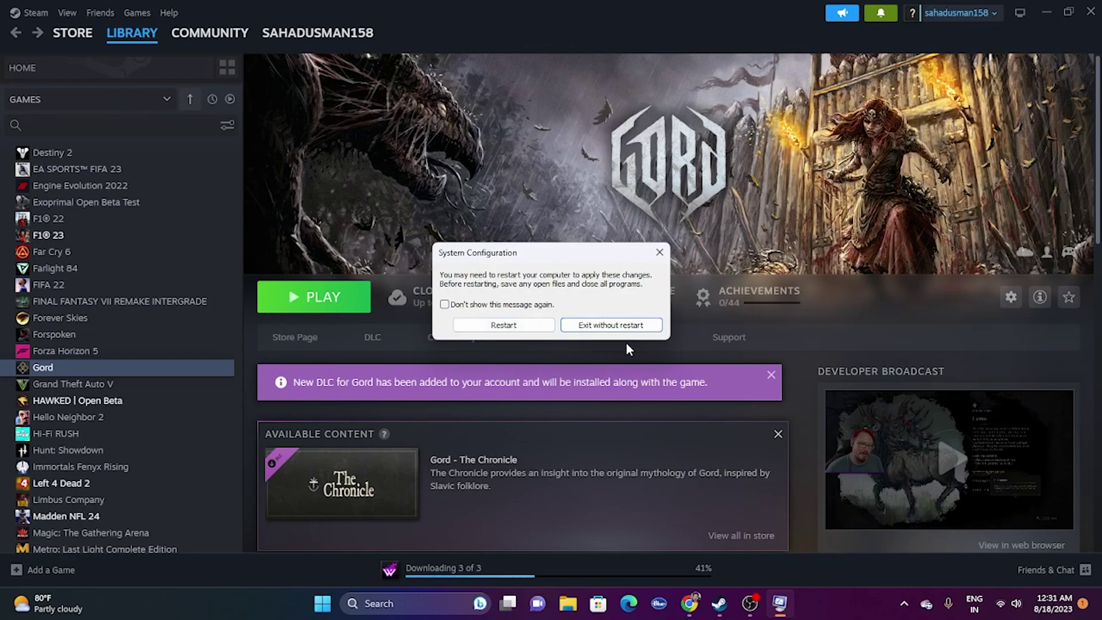
pyautogui.click(624, 326)
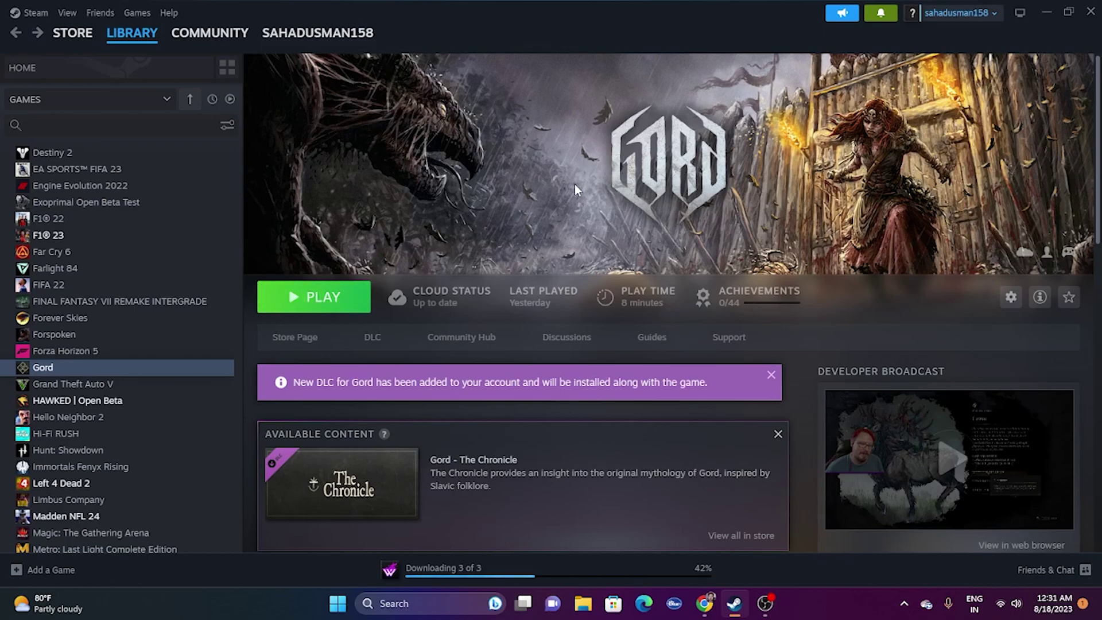
# Toggle the in-game Steam Overlay option in Gord's properties, leaving it off, and close the properties.
pyautogui.rightClick(152, 370)
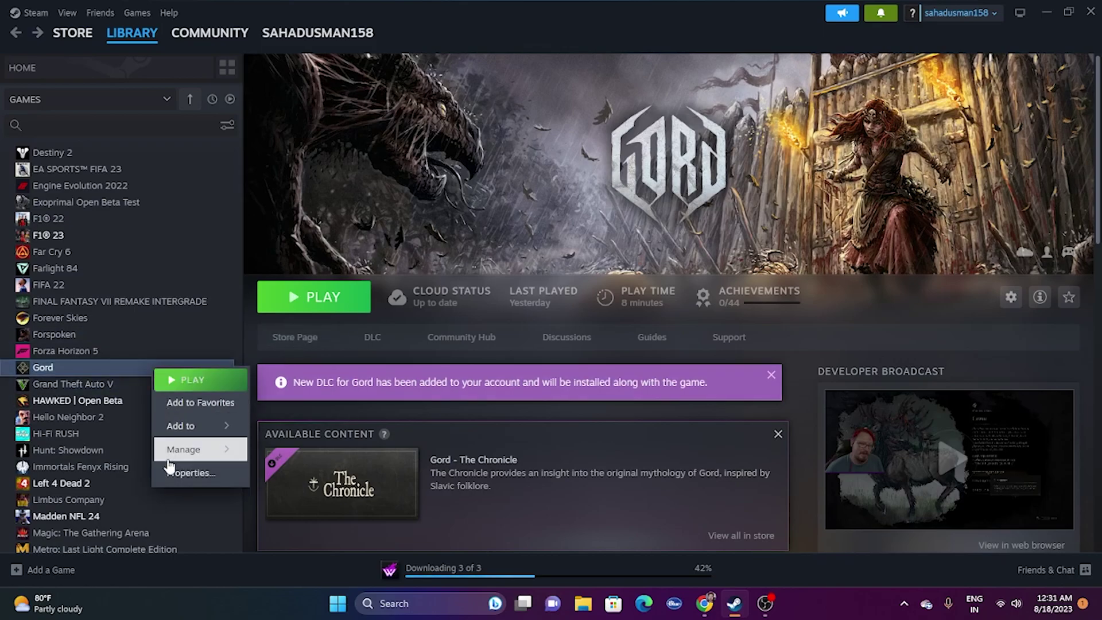
pyautogui.click(167, 473)
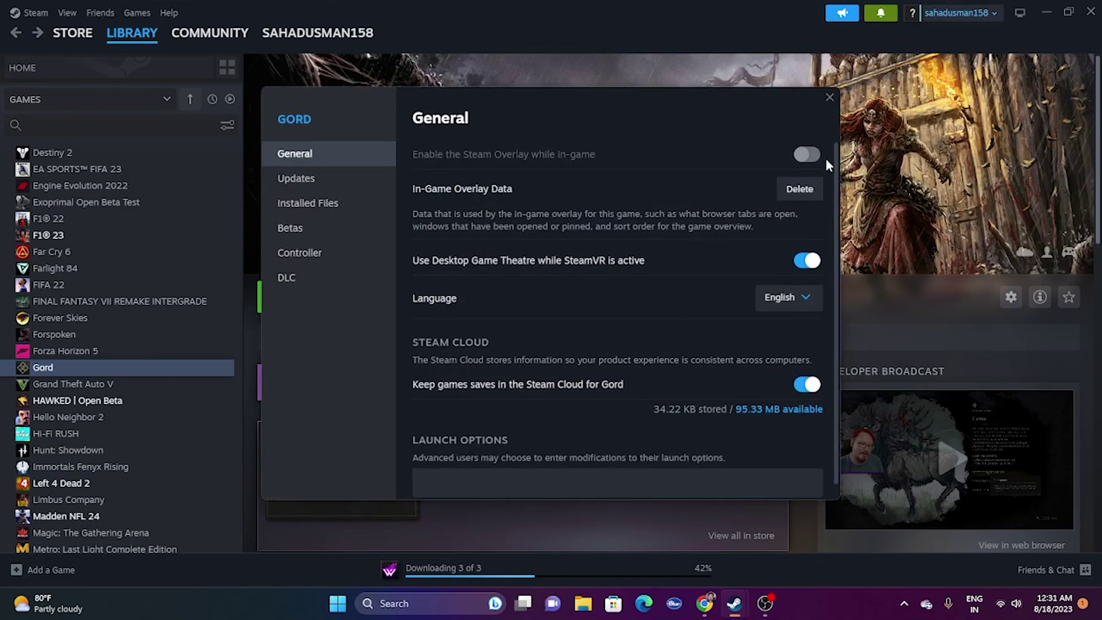
pyautogui.click(806, 153)
pyautogui.click(798, 152)
pyautogui.click(827, 98)
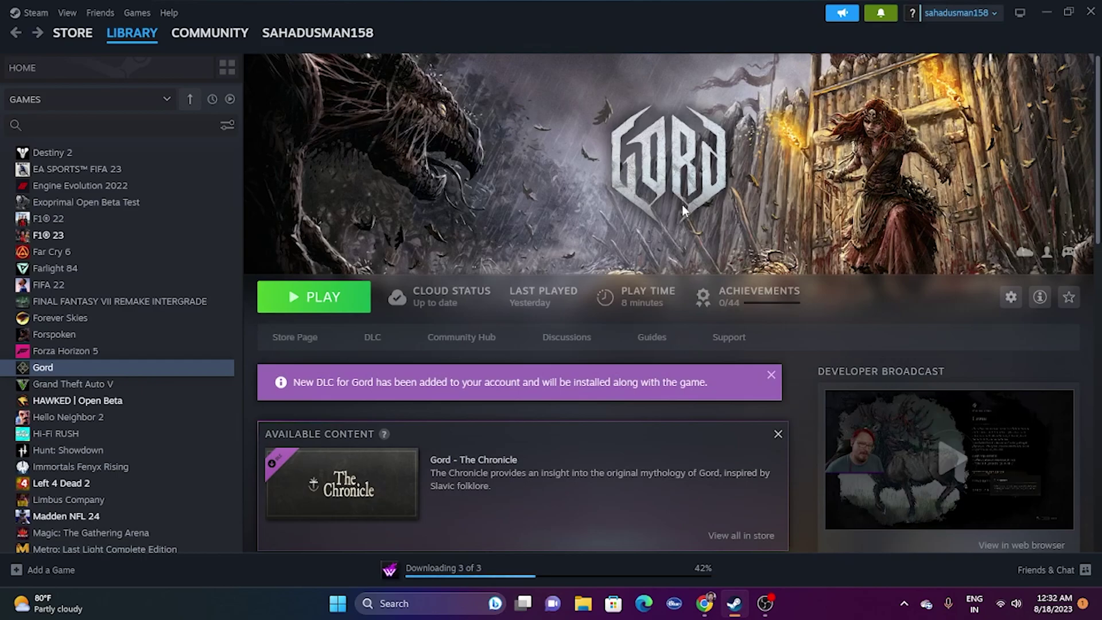
# Set the launch options in Gord's general properties to -dx11.
pyautogui.rightClick(161, 369)
pyautogui.click(198, 478)
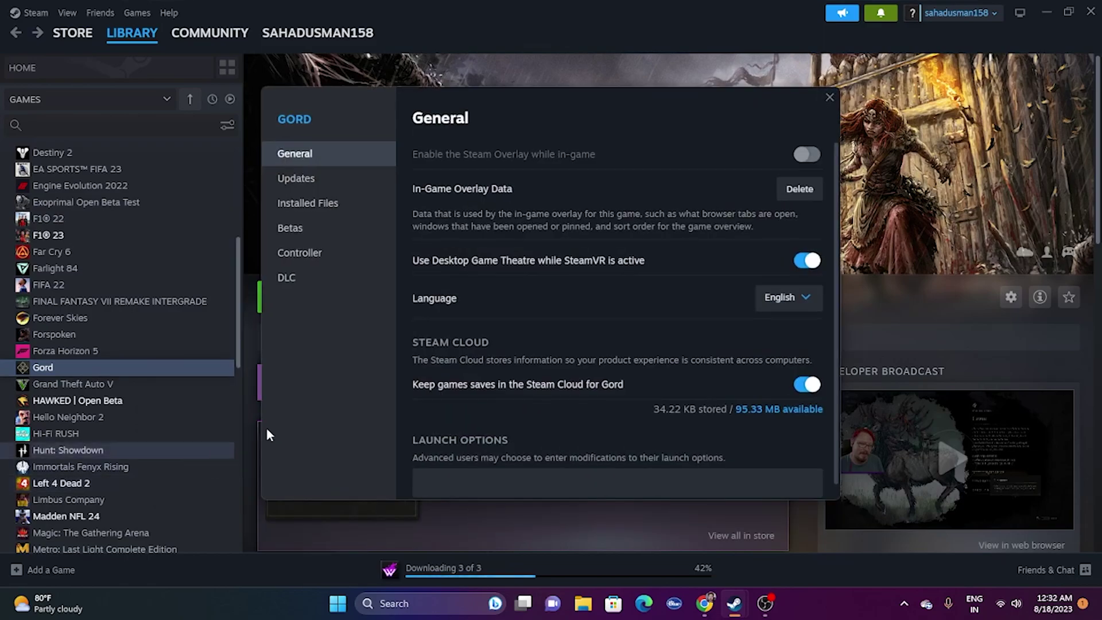
pyautogui.click(464, 493)
pyautogui.write('-dx11')
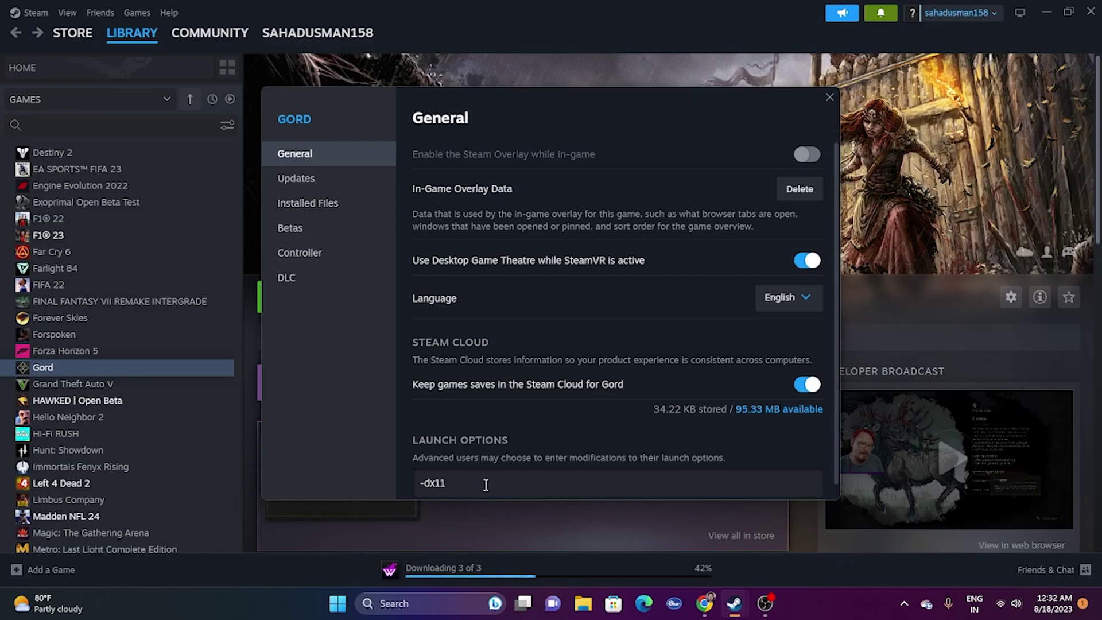
# Change Gord's launch options to -dx12 and close the game's properties.
pyautogui.moveTo(543, 108); pyautogui.dragTo(707, 93)
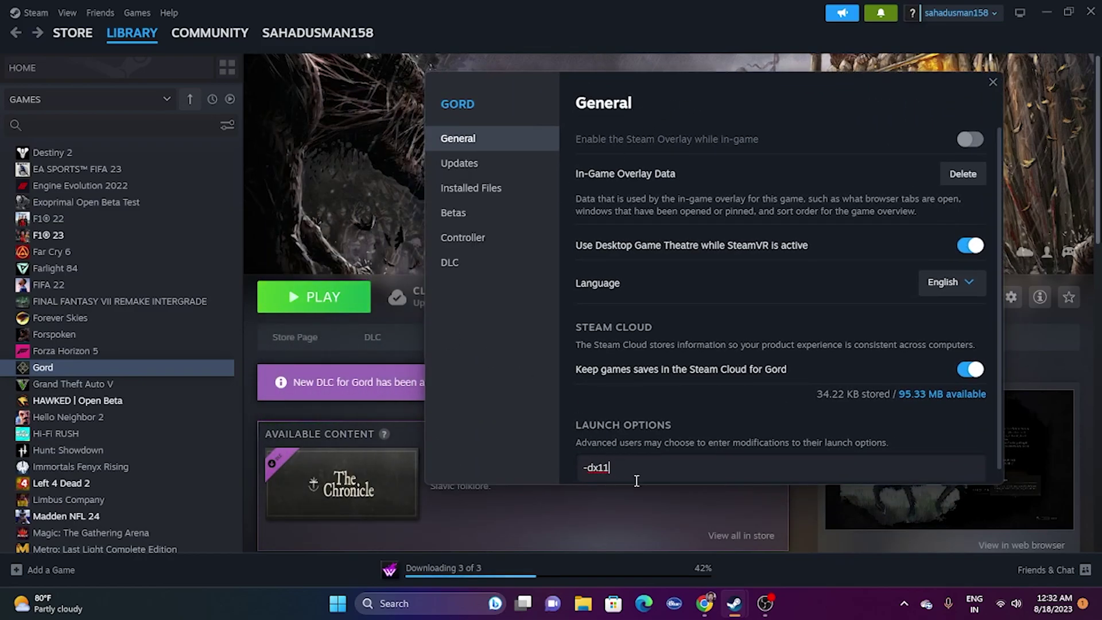
pyautogui.write('2')
pyautogui.click(998, 82)
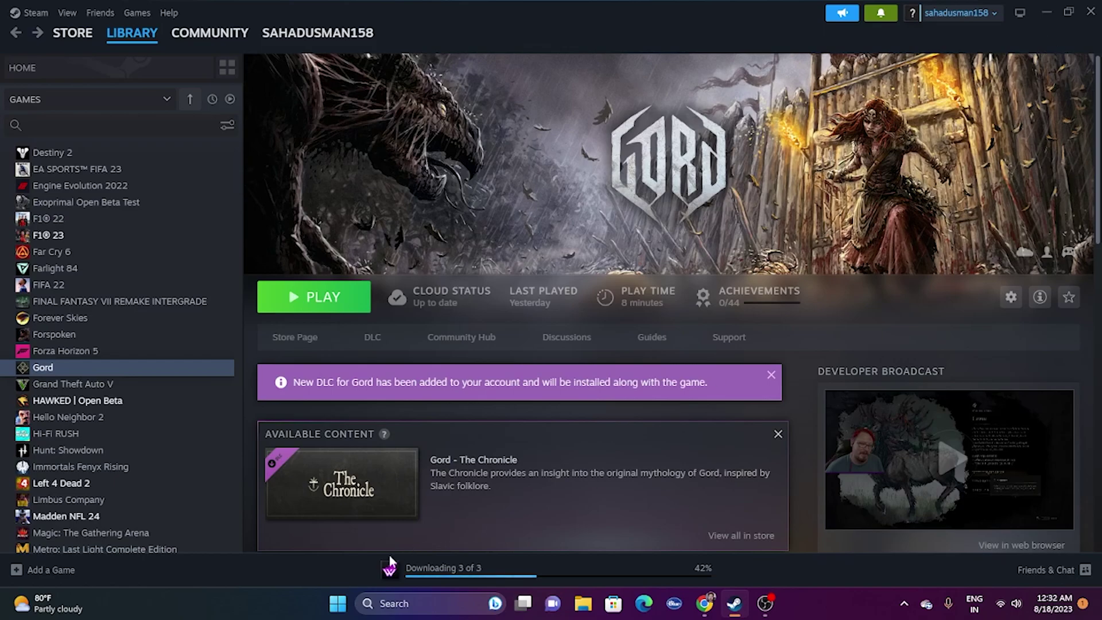
# Open Task Manager in full-size view and examine the running apps and background processes for unneeded ones.
pyautogui.rightClick(342, 604)
pyautogui.click(321, 435)
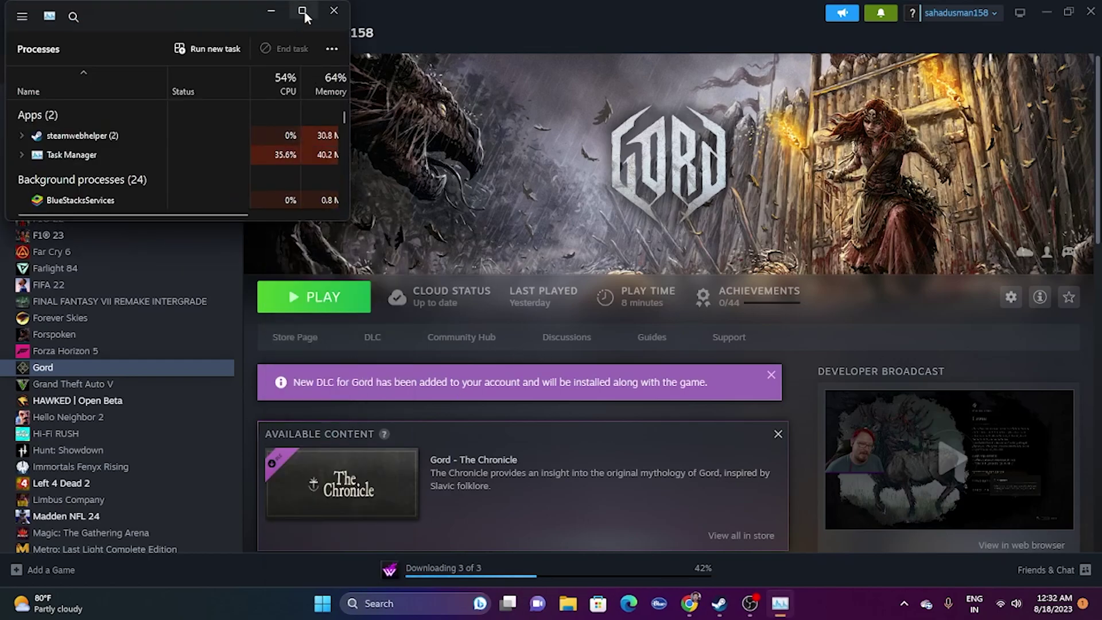
pyautogui.click(301, 10)
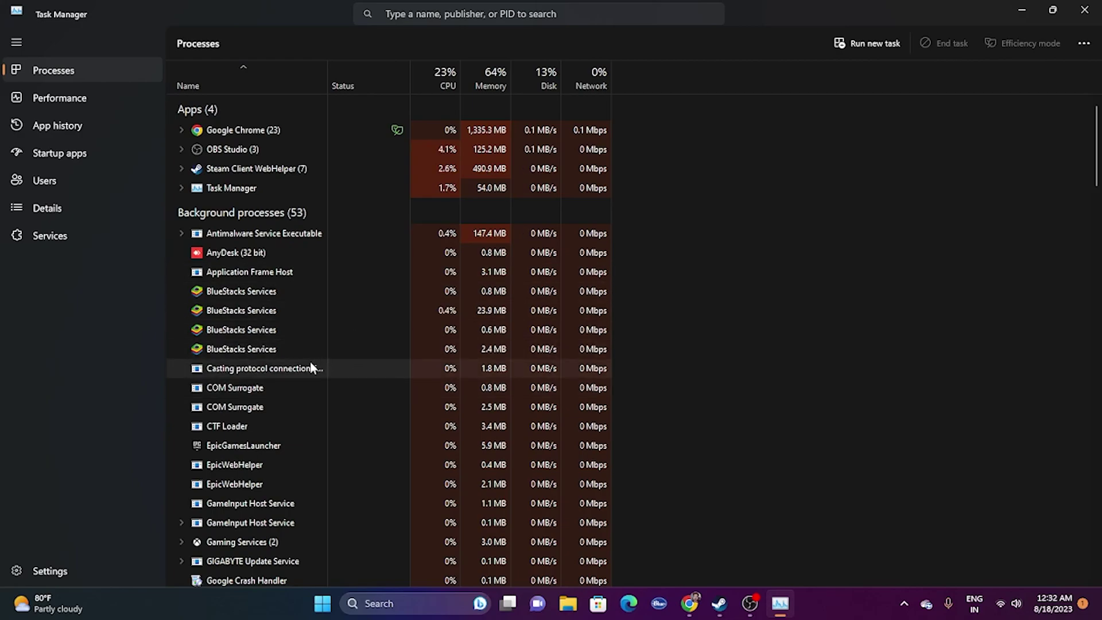
pyautogui.scroll(-3, 303, 303)
pyautogui.scroll(-3, 304, 310)
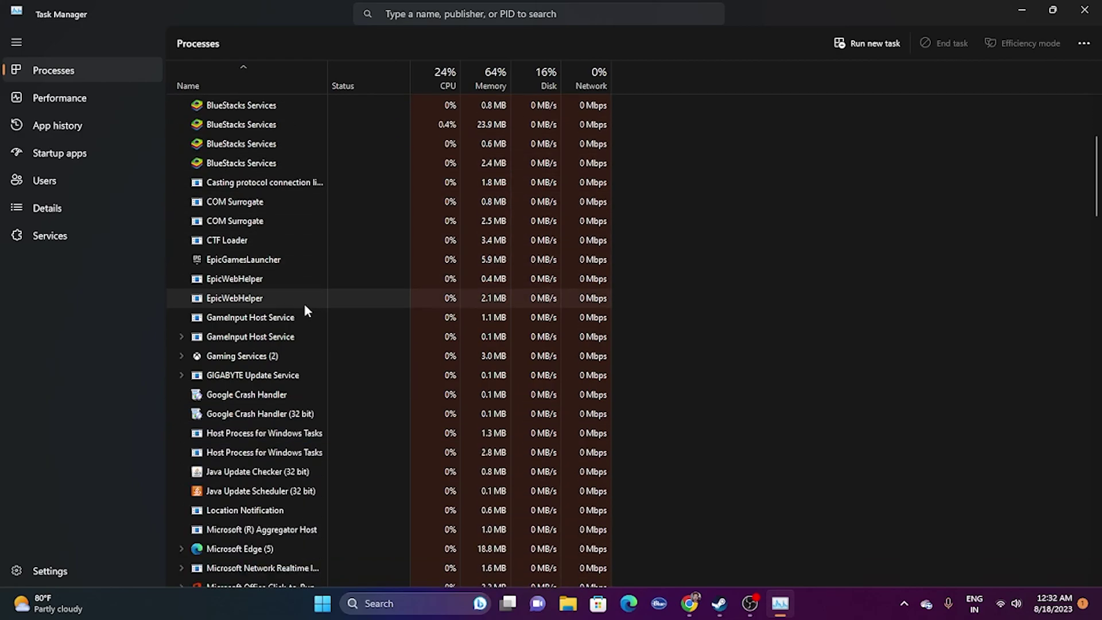
pyautogui.scroll(6, 305, 309)
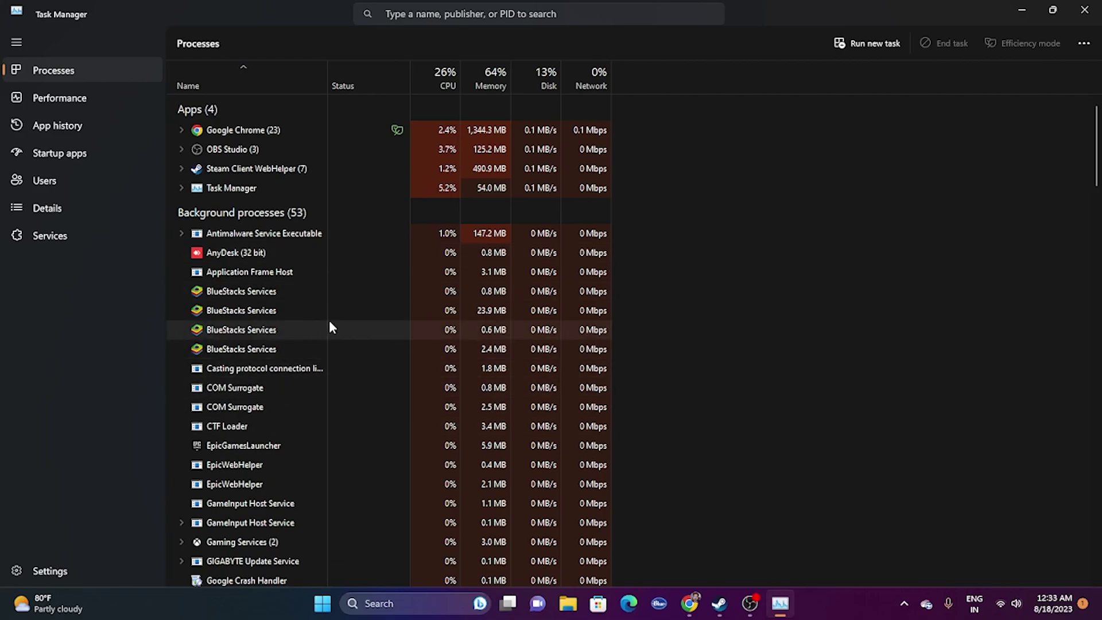
# Show the available actions for the Application Frame Host process without ending it, and close Task Manager.
pyautogui.rightClick(304, 272)
pyautogui.moveTo(369, 298)
pyautogui.click(777, 335)
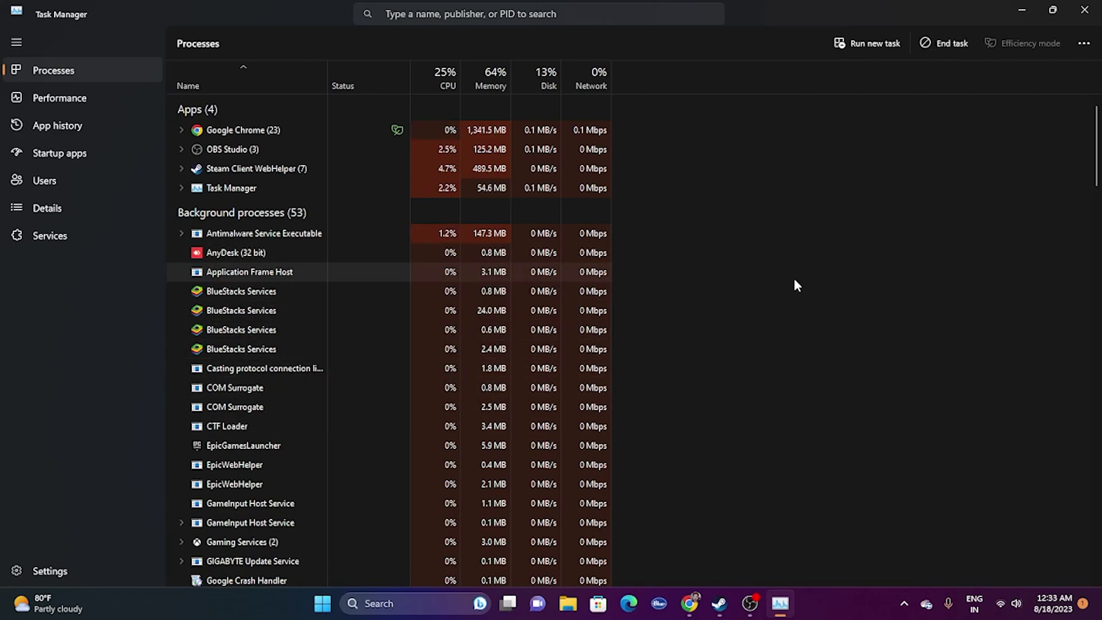
pyautogui.click(1087, 12)
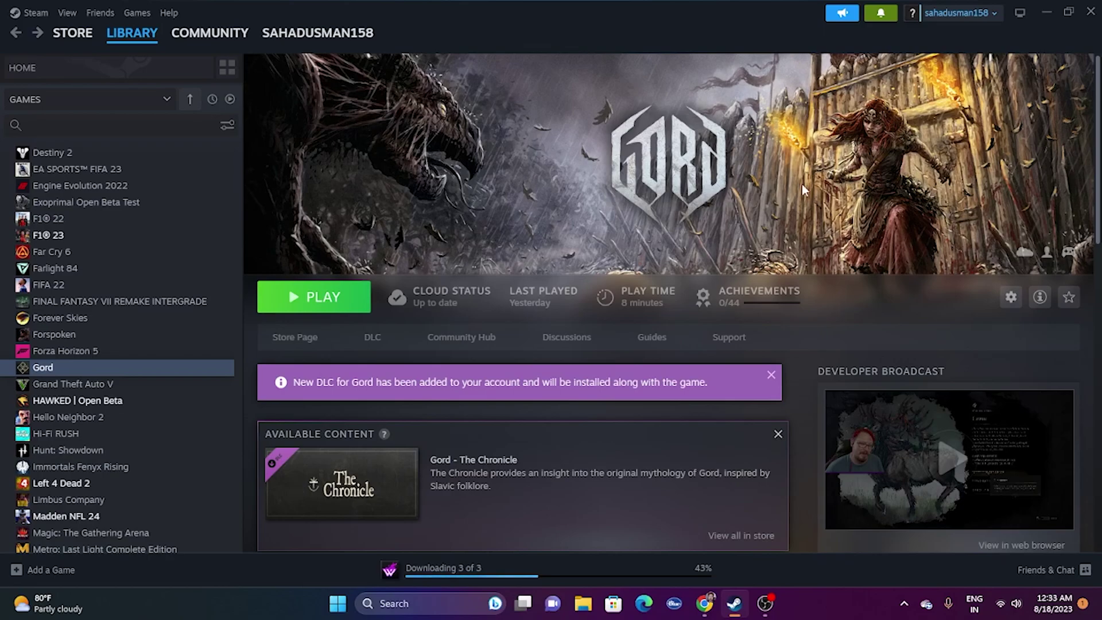
# Open the Windows graphics settings and look through the list of apps with custom options.
pyautogui.click(434, 606)
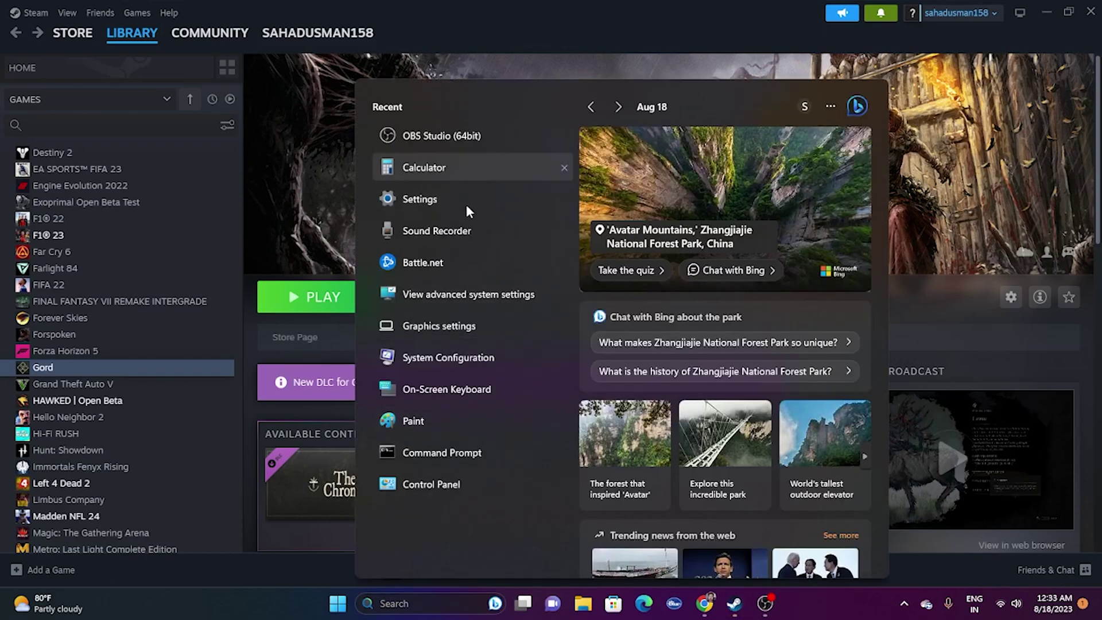
pyautogui.click(466, 326)
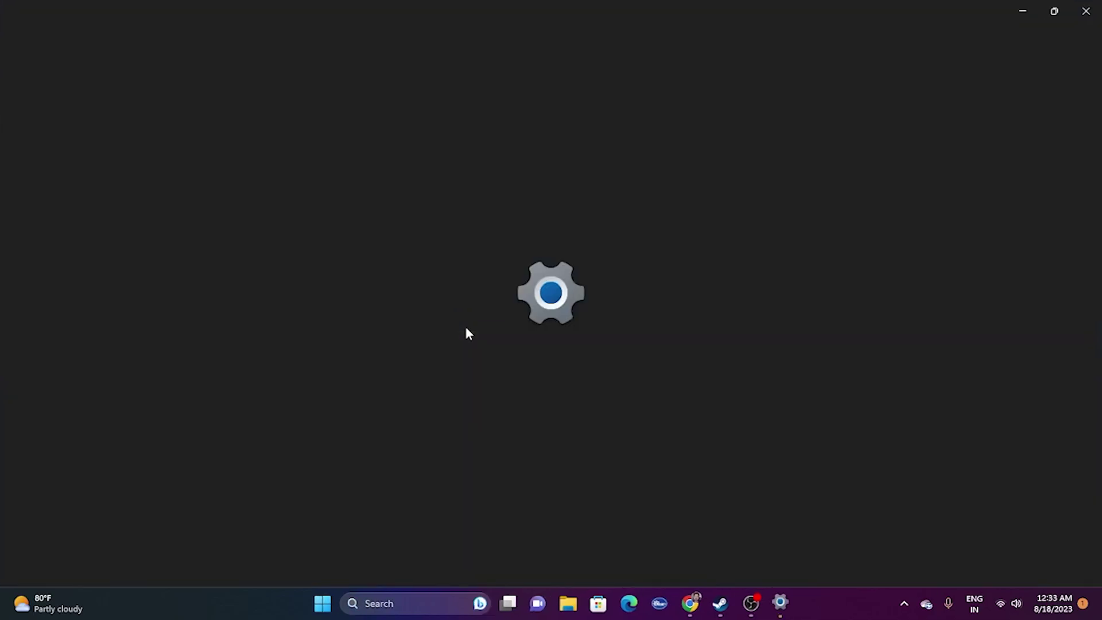
pyautogui.scroll(-2, 966, 236)
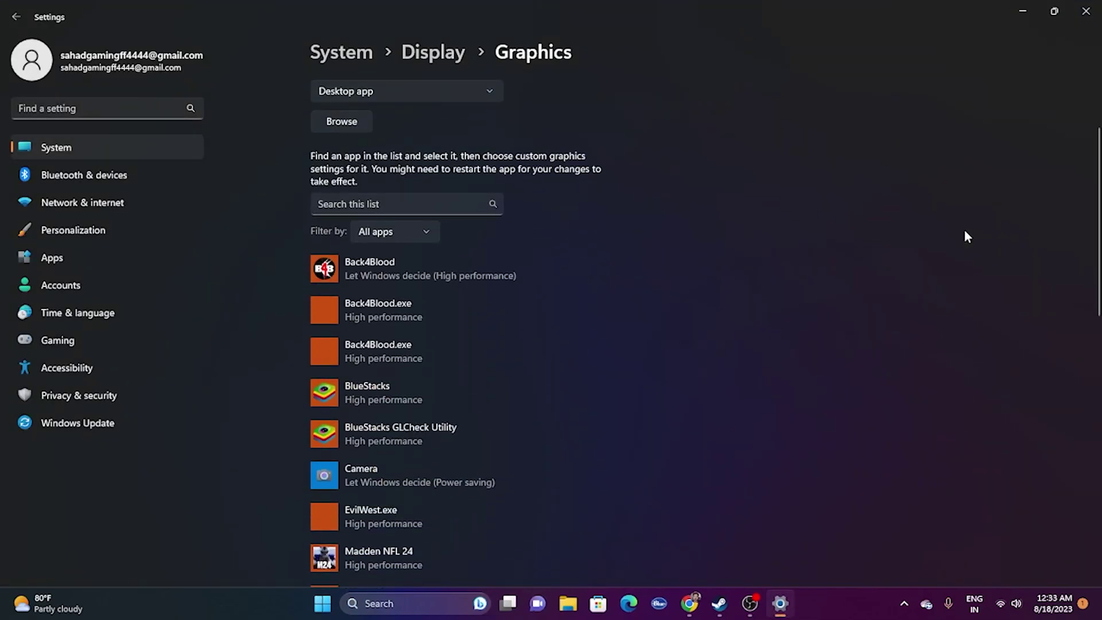
pyautogui.scroll(-6, 850, 232)
pyautogui.scroll(8, 851, 232)
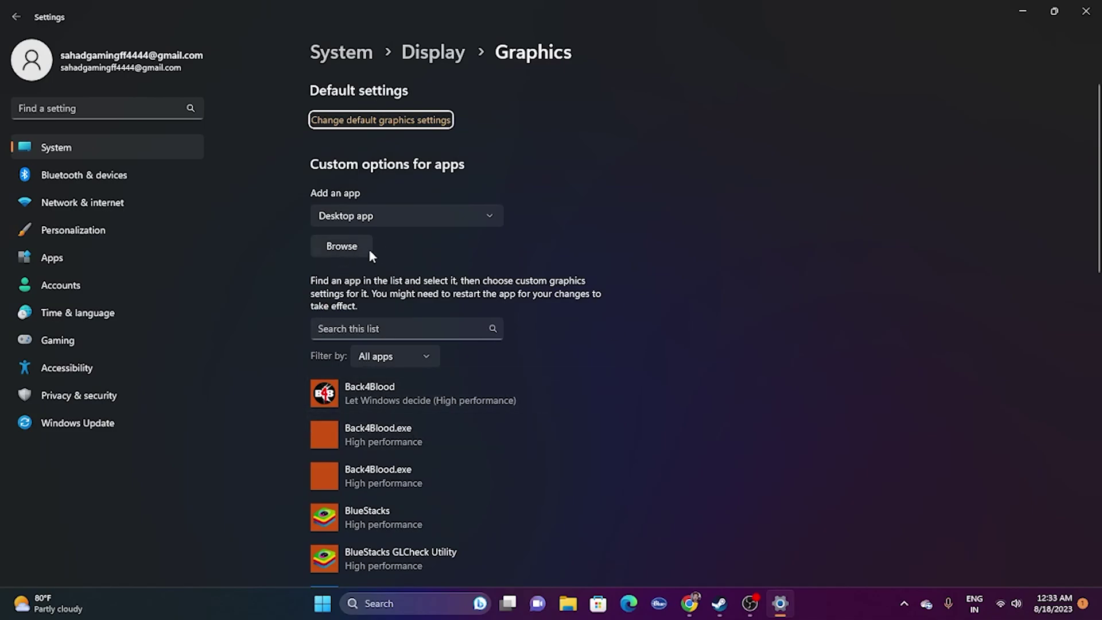
# Add the desktop app D:\SteamLibrary\steamapps\common\Gord\Gord.exe to the custom graphics options.
pyautogui.click(345, 247)
pyautogui.click(57, 245)
pyautogui.doubleClick(401, 116)
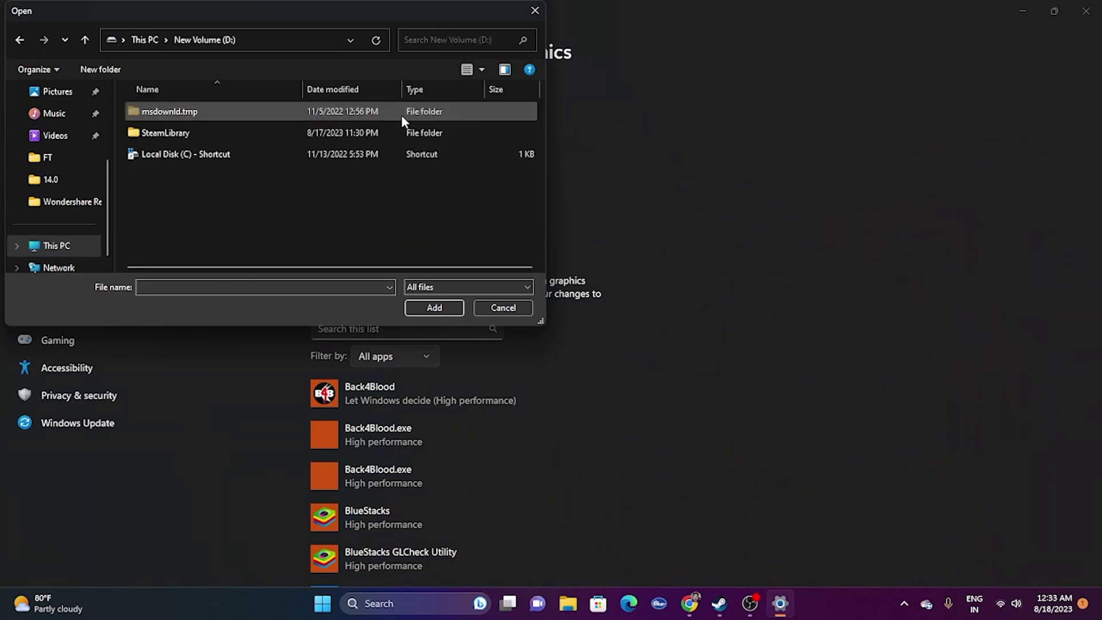
pyautogui.doubleClick(179, 125)
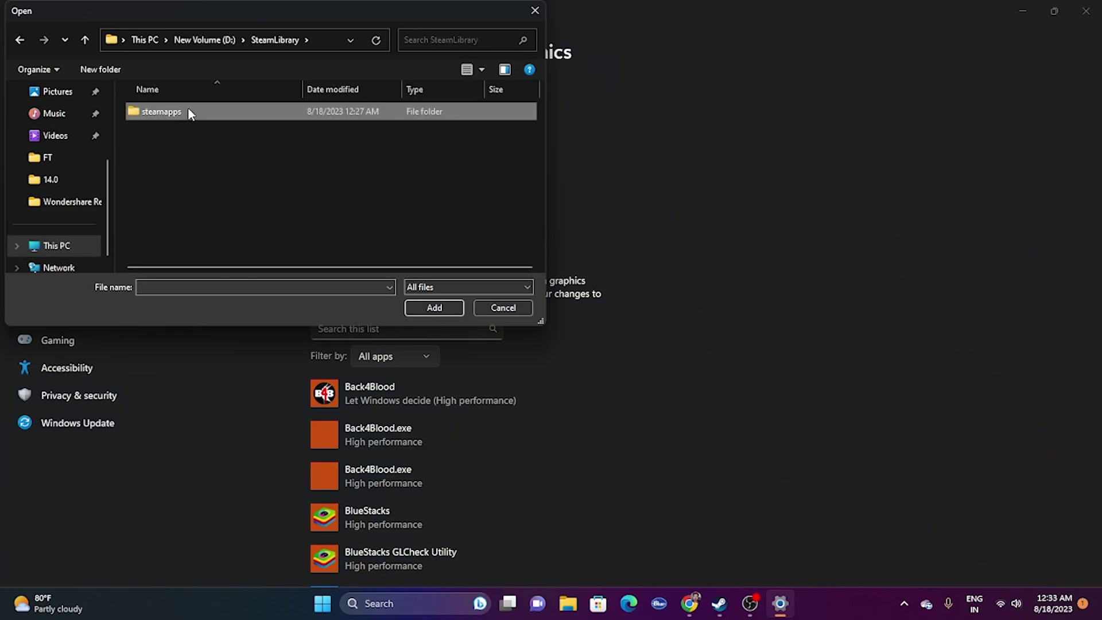
pyautogui.doubleClick(189, 112)
pyautogui.doubleClick(185, 114)
pyautogui.doubleClick(182, 156)
pyautogui.click(184, 153)
pyautogui.click(435, 308)
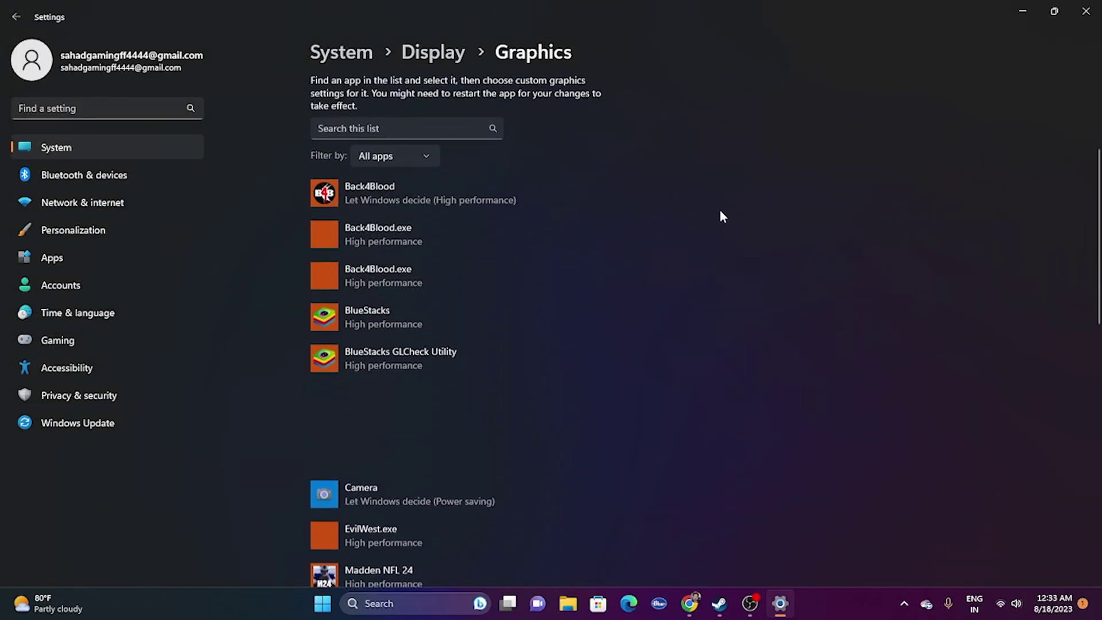
# Set Gord's graphics preference to High performance, save it and close Settings.
pyautogui.click(512, 302)
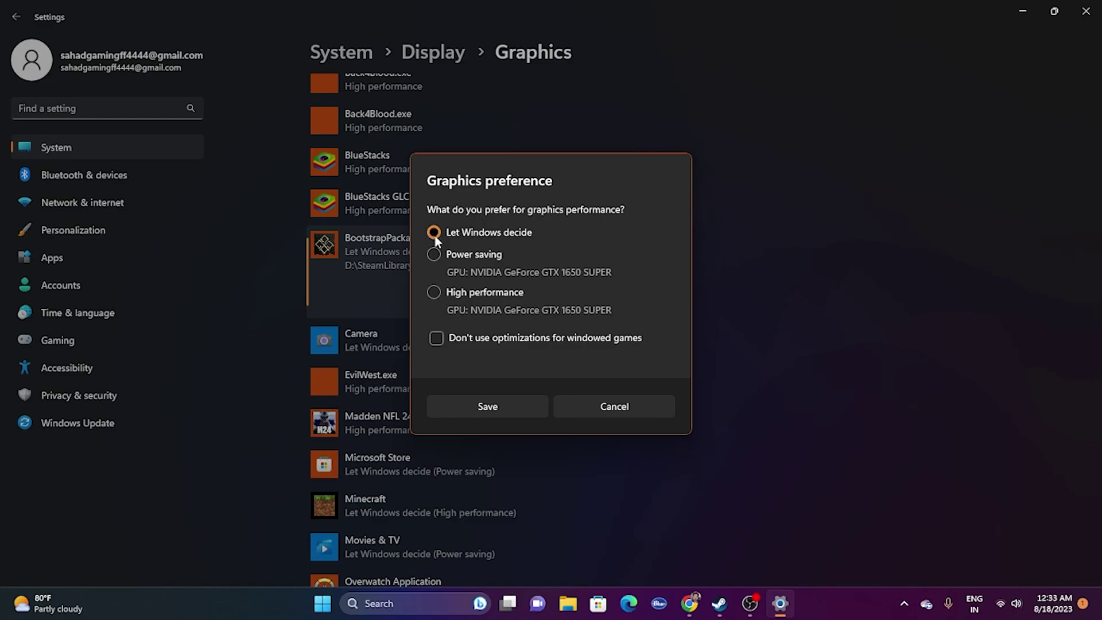
pyautogui.click(438, 291)
pyautogui.click(508, 406)
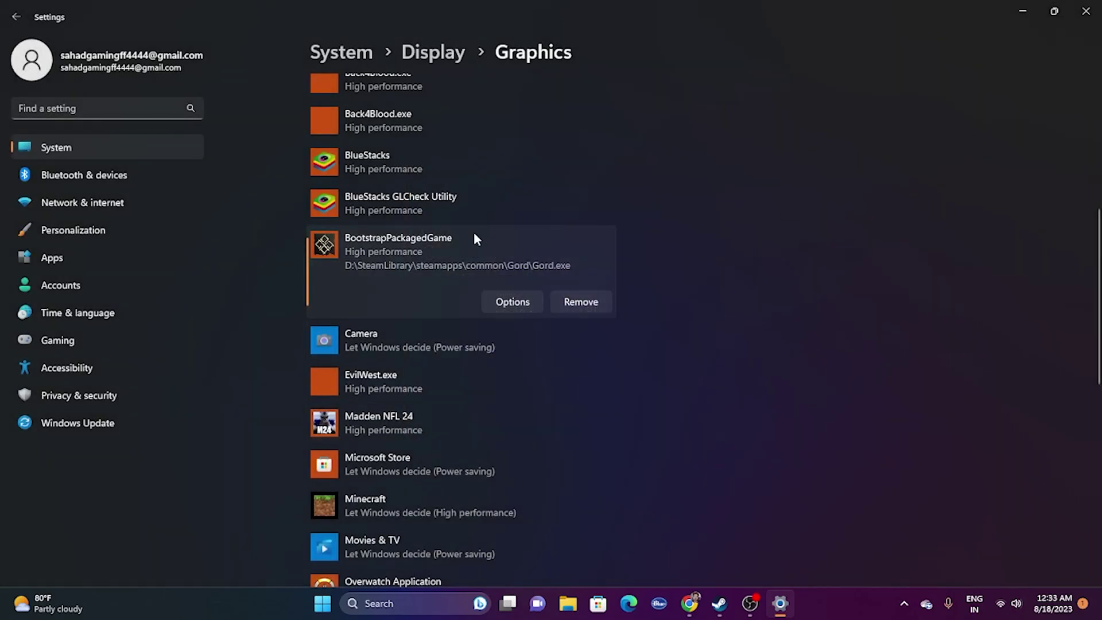
pyautogui.click(1086, 11)
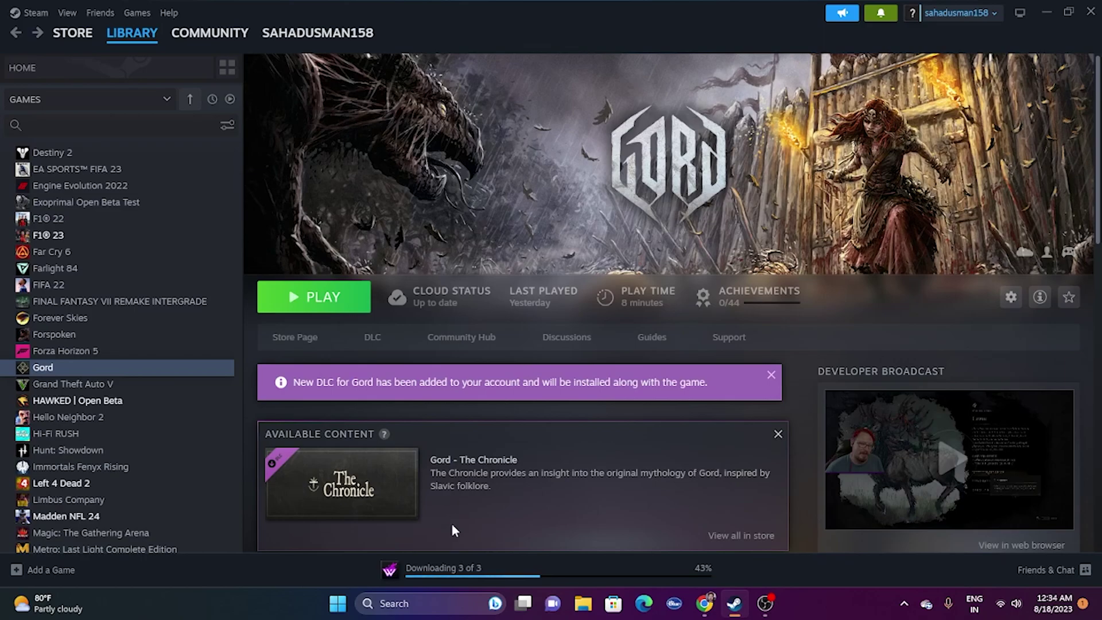
# Open the Virtual Memory settings through the advanced system settings' performance options.
pyautogui.click(422, 601)
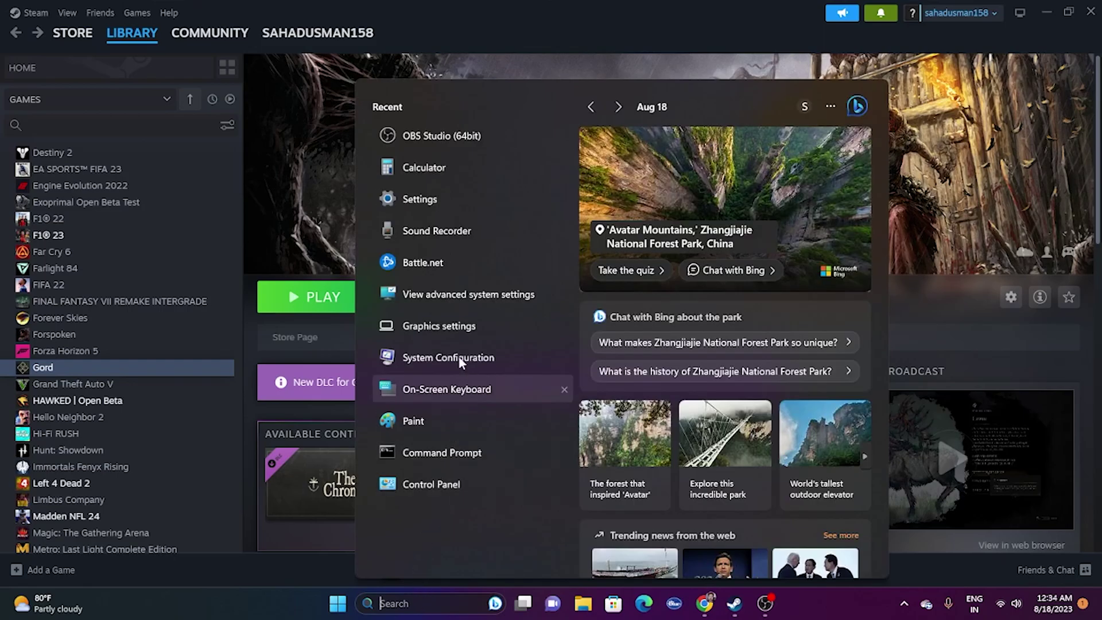
pyautogui.click(466, 296)
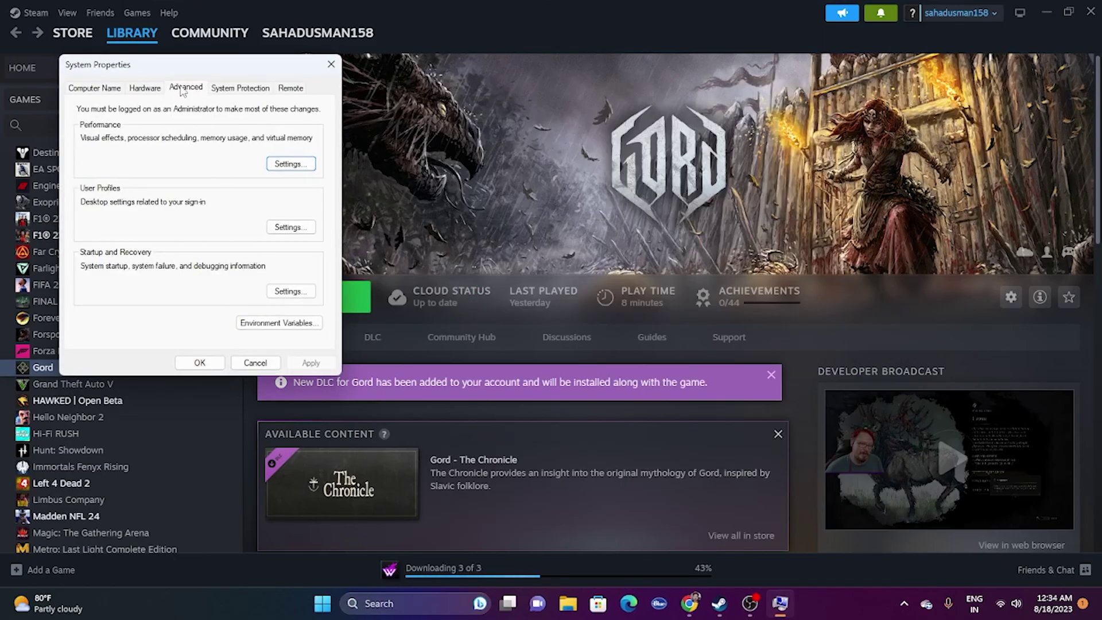
pyautogui.click(287, 164)
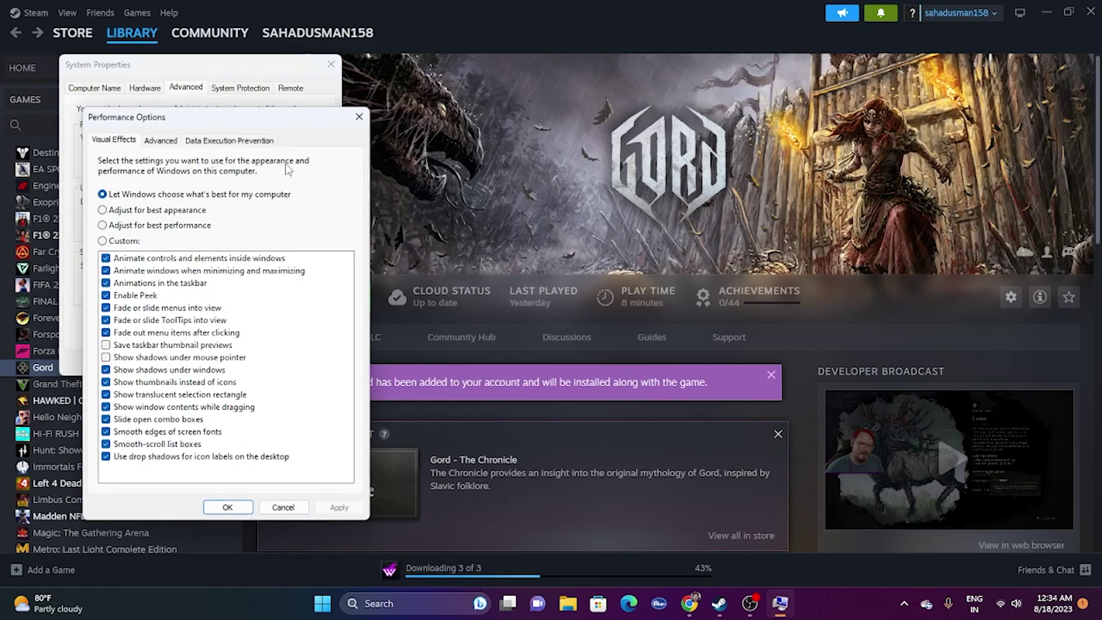
pyautogui.click(160, 141)
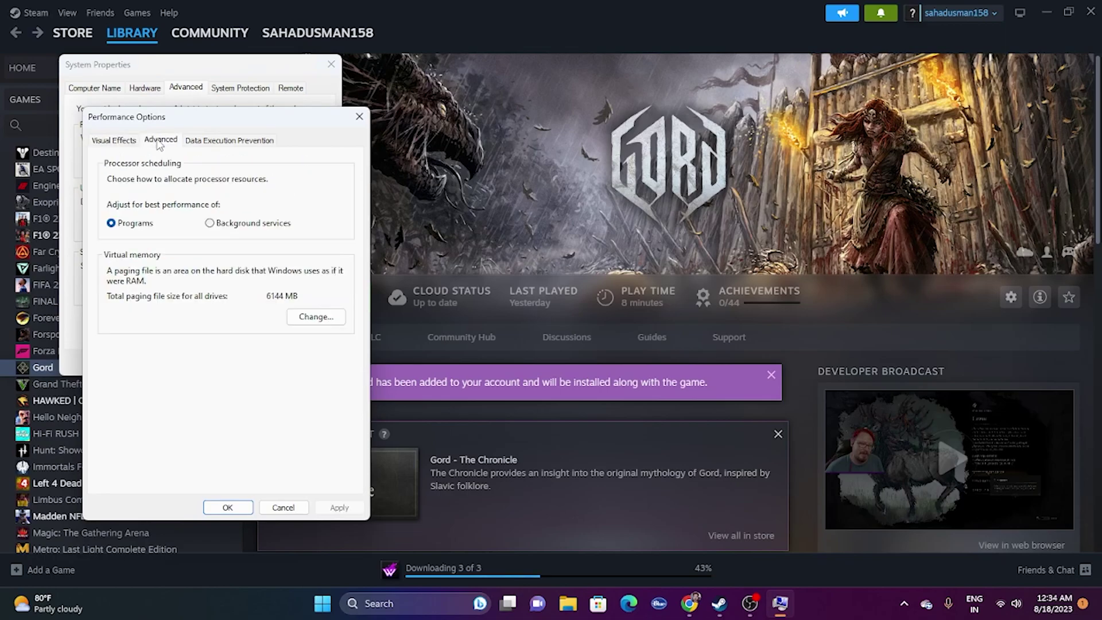
pyautogui.click(316, 316)
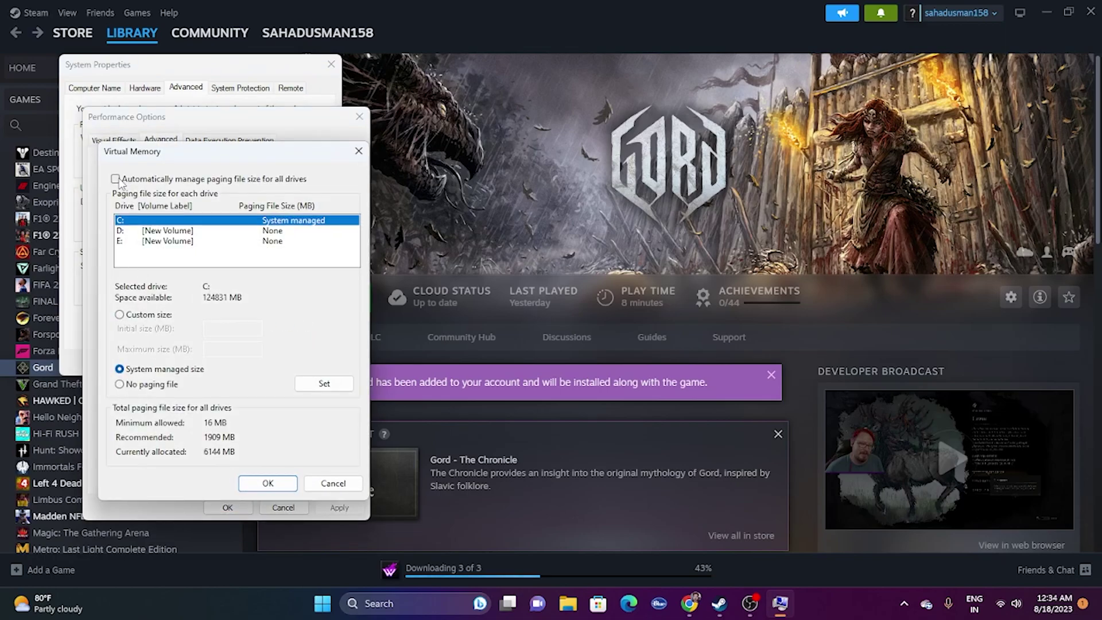
# Choose a custom paging file size for drive D:.
pyautogui.click(129, 232)
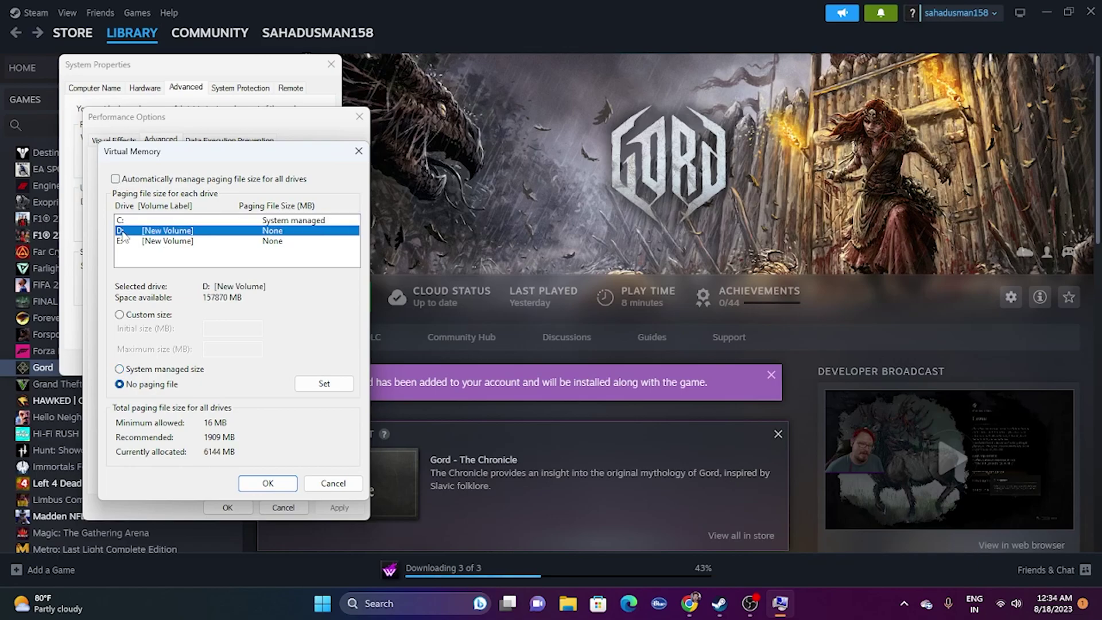
pyautogui.click(120, 314)
pyautogui.click(214, 326)
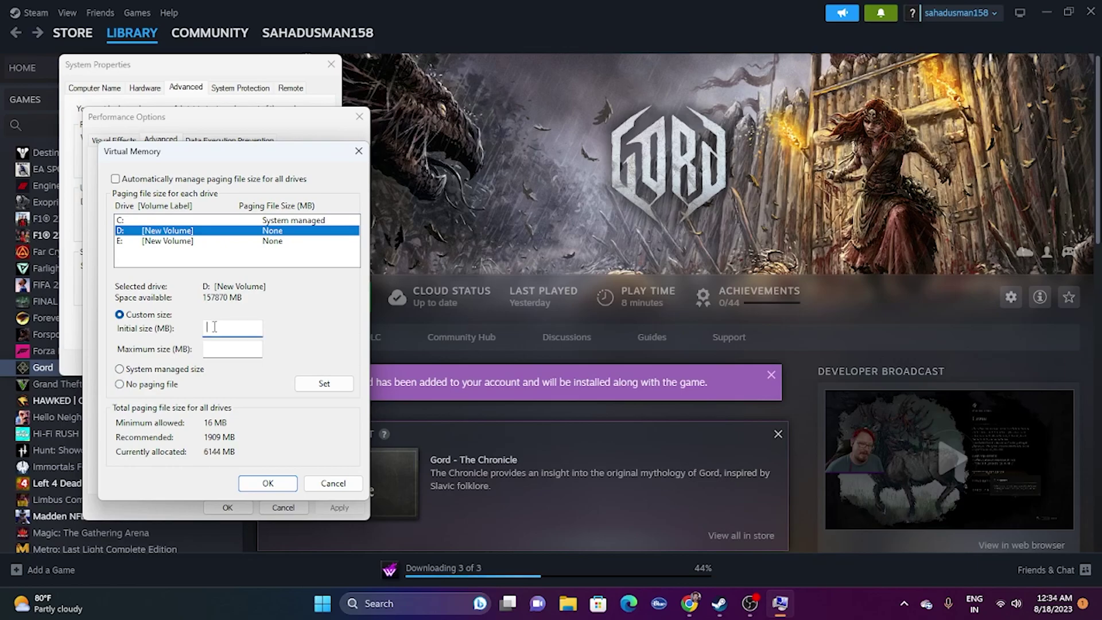
pyautogui.click(229, 351)
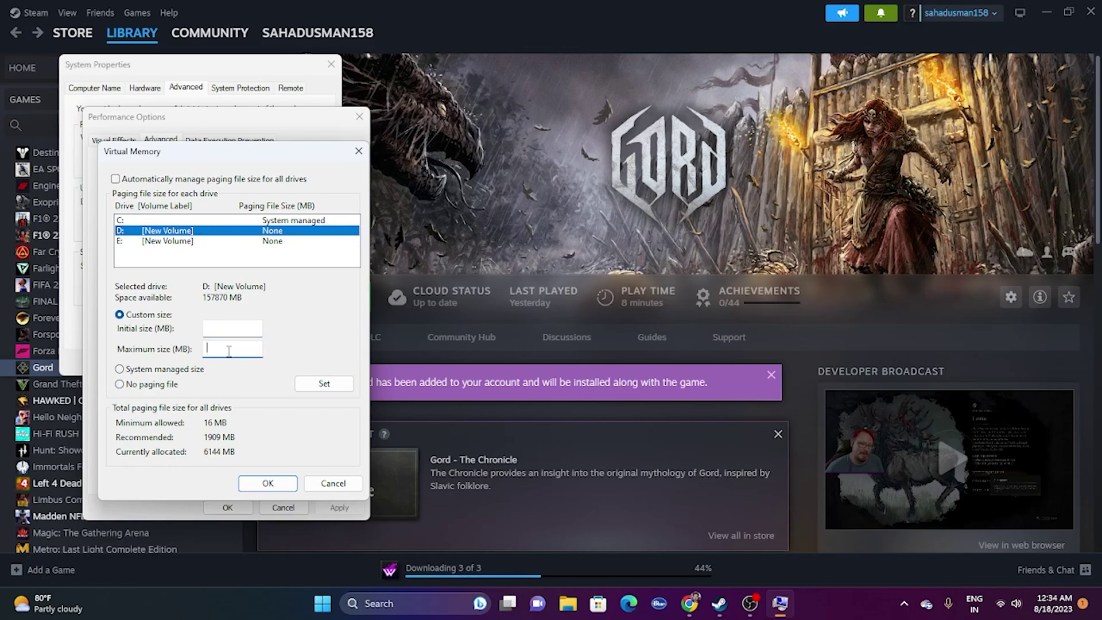
# Open Calculator and compute 32 × 1024 × 1.5 for the initial paging file size.
pyautogui.click(406, 604)
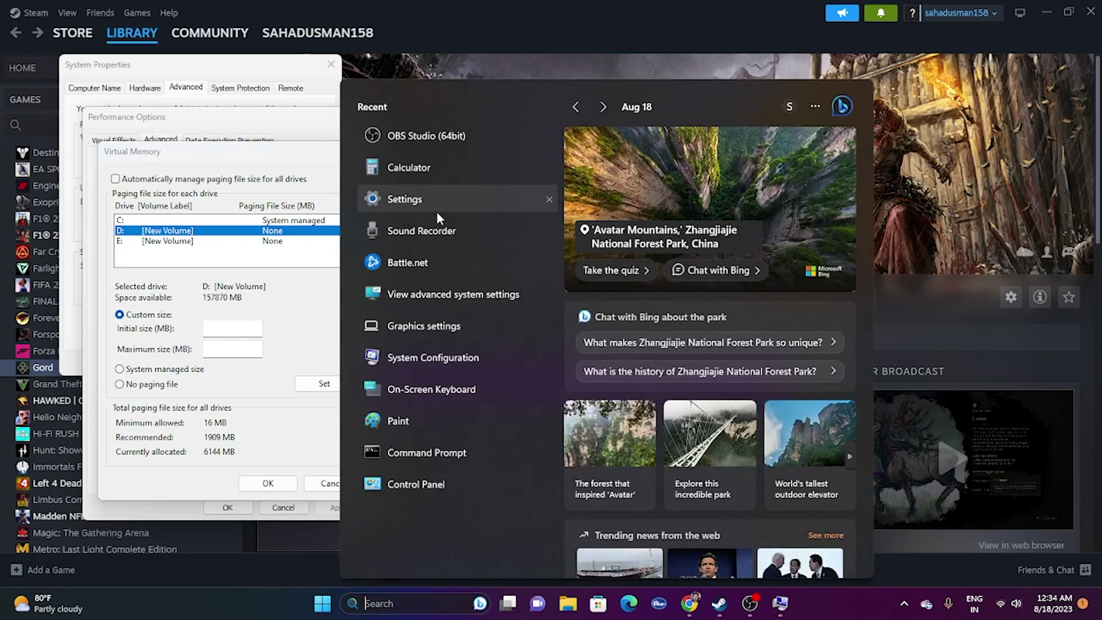
pyautogui.click(429, 175)
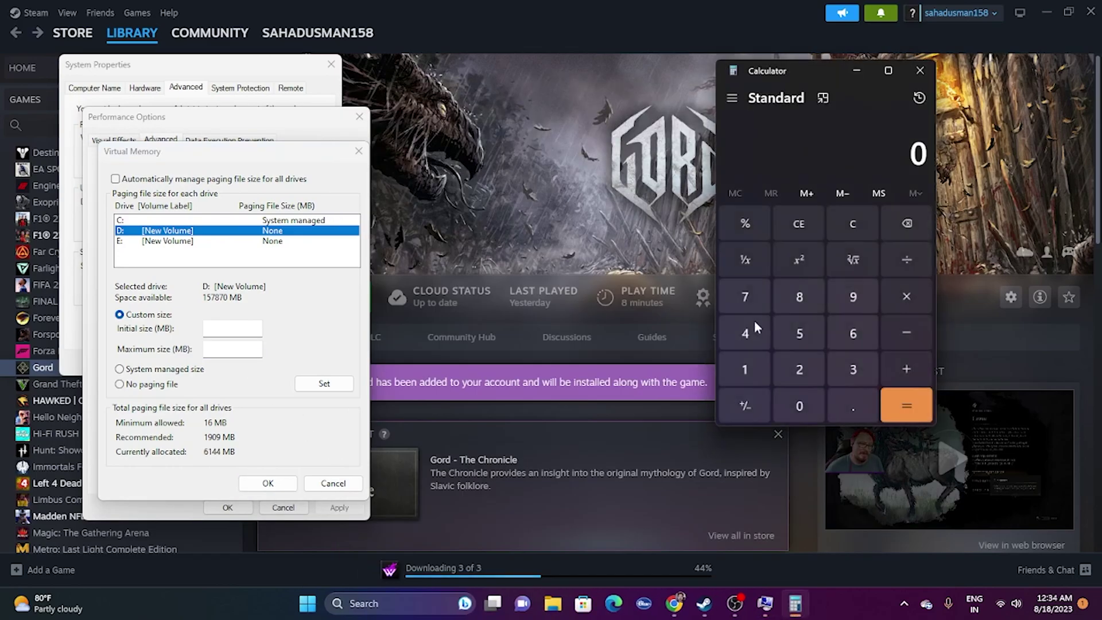
pyautogui.click(852, 372)
pyautogui.click(804, 370)
pyautogui.click(901, 303)
pyautogui.click(746, 370)
pyautogui.click(799, 402)
pyautogui.click(800, 372)
pyautogui.click(746, 334)
pyautogui.click(903, 409)
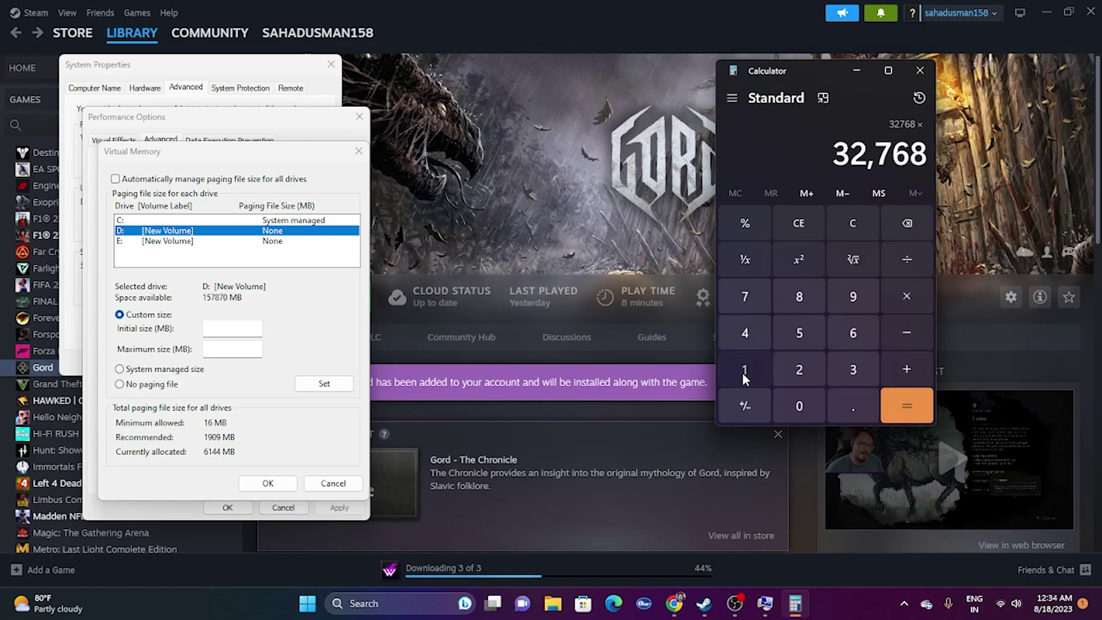
pyautogui.click(743, 372)
pyautogui.click(853, 405)
pyautogui.click(803, 344)
pyautogui.click(906, 404)
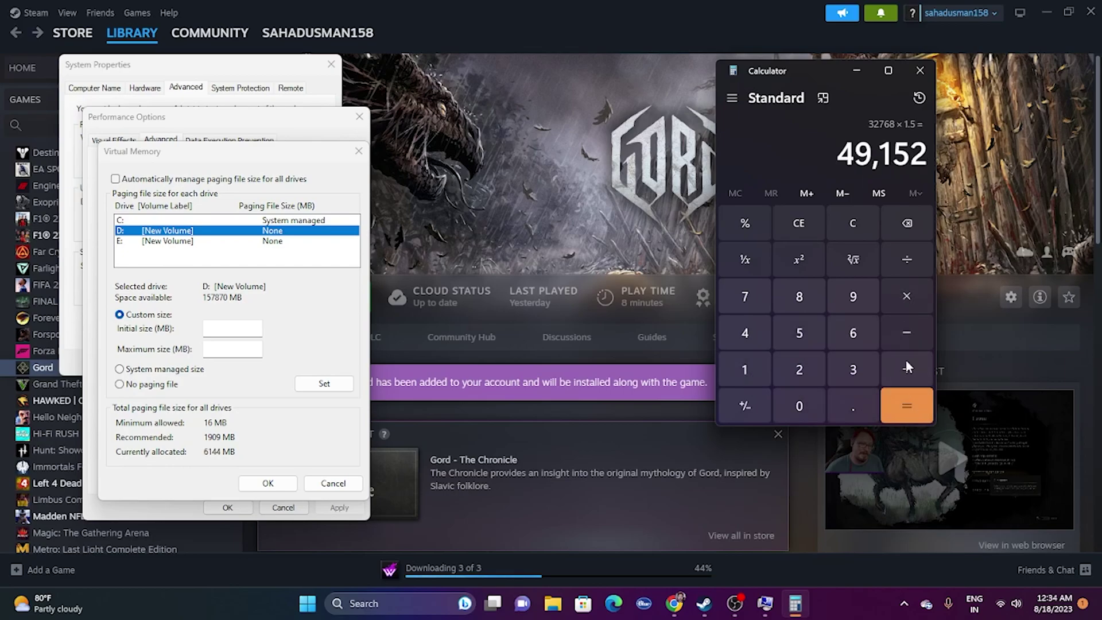
# Copy the calculator result 49,152 into the initial paging file size for drive D:.
pyautogui.doubleClick(856, 156)
pyautogui.hotkey('ctrl', 'c')
pyautogui.rightClick(918, 153)
pyautogui.click(947, 167)
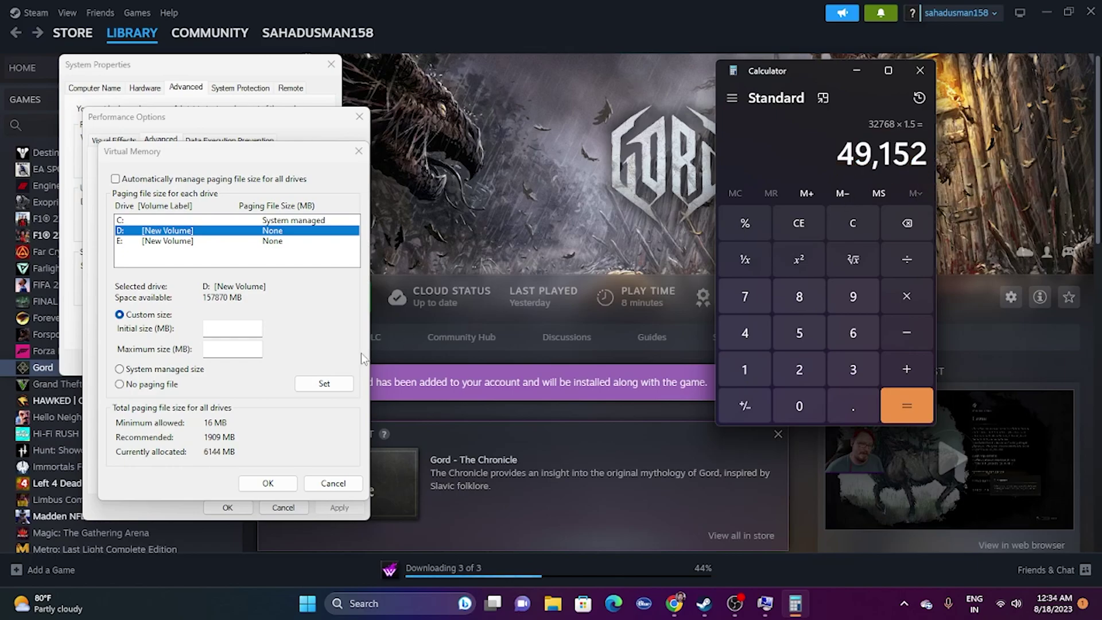
pyautogui.click(233, 328)
pyautogui.rightClick(233, 329)
pyautogui.click(275, 386)
pyautogui.click(233, 349)
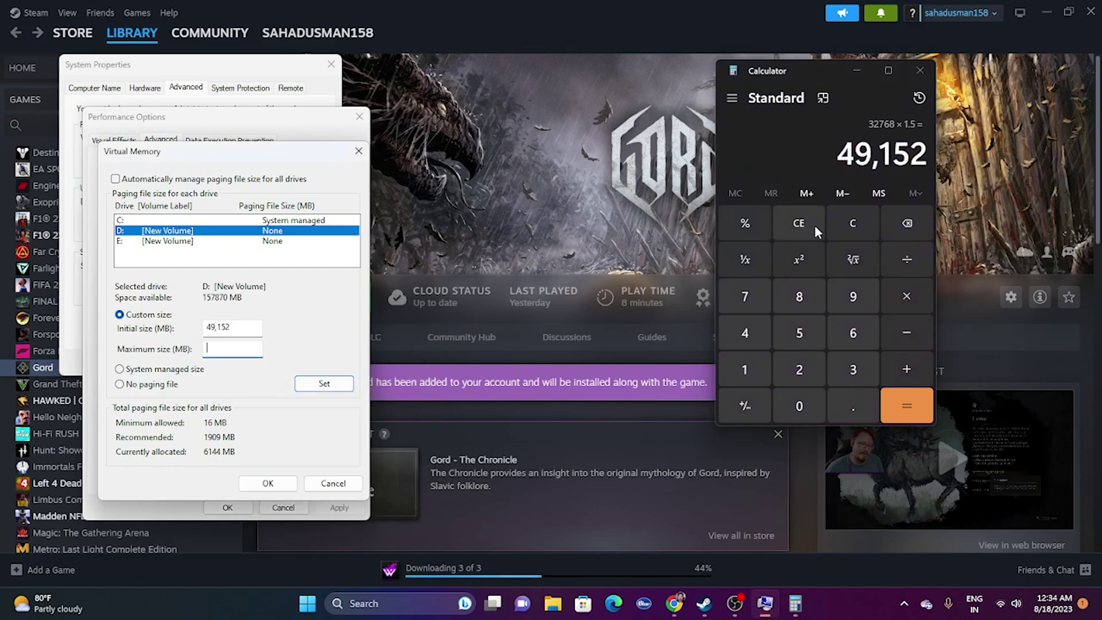
# Clear the previous result in Calculator and compute 32 × 1024 × 3 for the maximum paging file size.
pyautogui.click(908, 221)
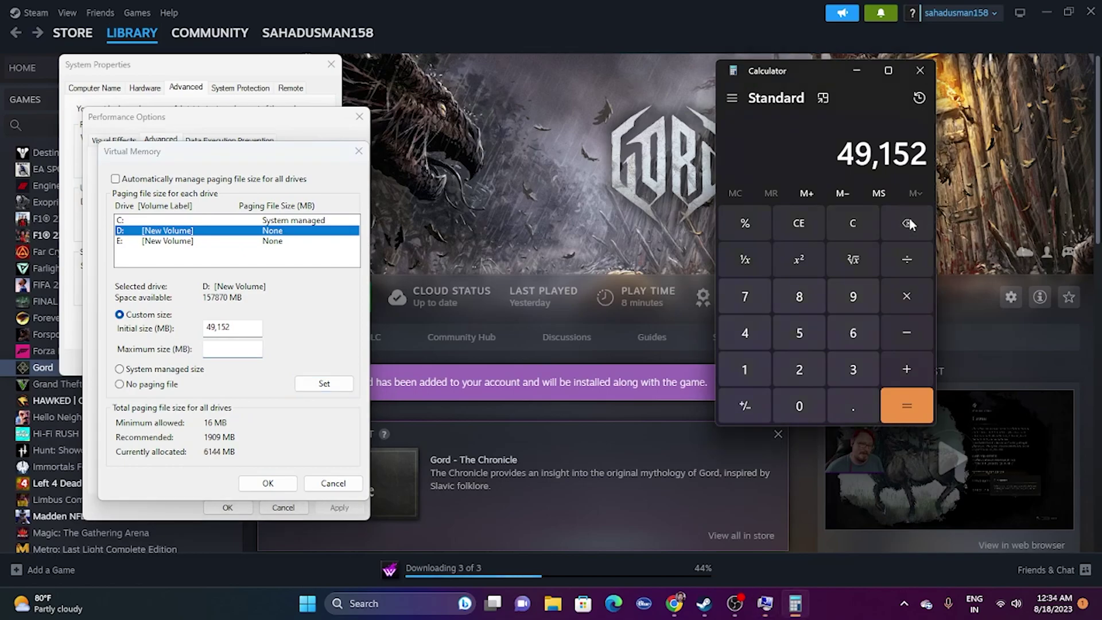
pyautogui.click(852, 229)
pyautogui.click(854, 373)
pyautogui.click(799, 374)
pyautogui.click(907, 296)
pyautogui.click(744, 370)
pyautogui.click(799, 406)
pyautogui.click(799, 370)
pyautogui.click(757, 336)
pyautogui.click(887, 401)
pyautogui.click(918, 299)
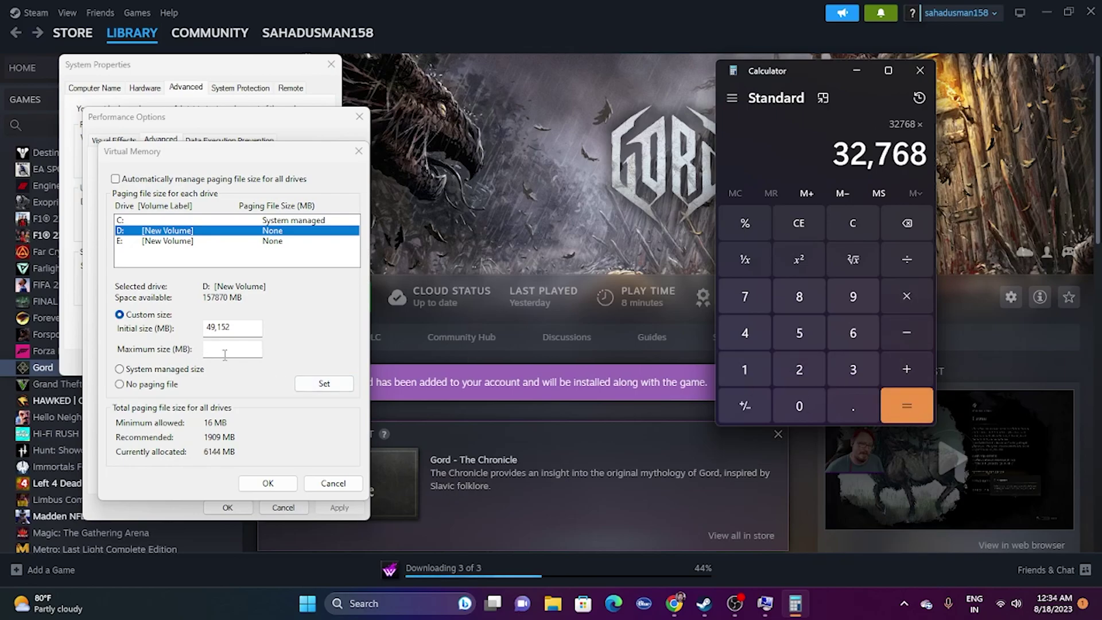
pyautogui.click(853, 370)
pyautogui.click(908, 402)
# Copy the calculator result 98,304 into the maximum paging file size for drive D:.
pyautogui.rightClick(913, 158)
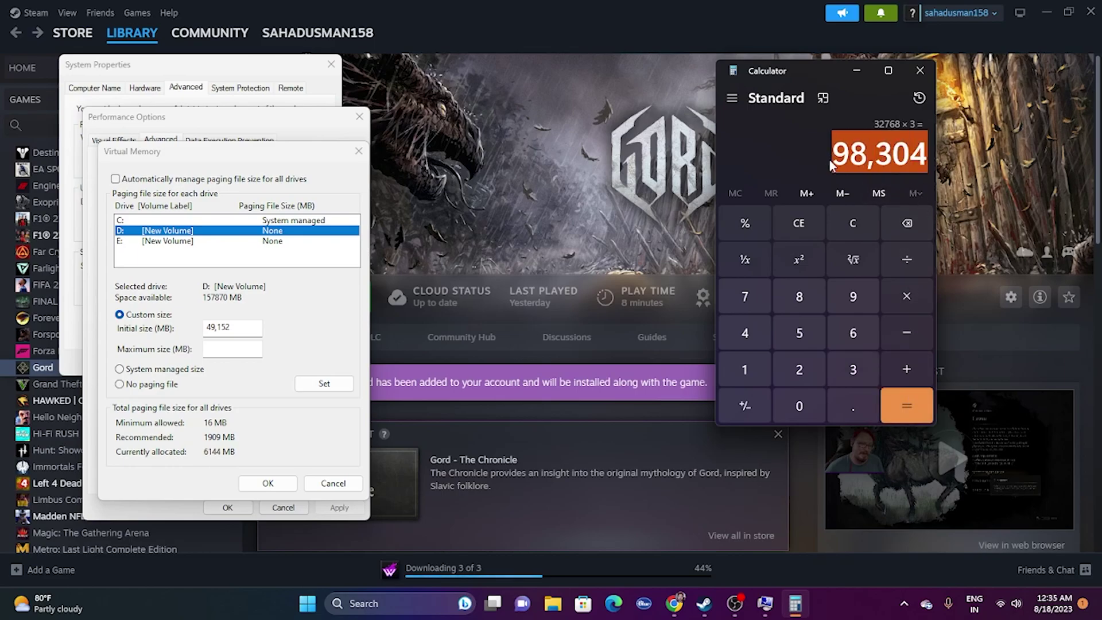
pyautogui.click(933, 170)
pyautogui.rightClick(247, 349)
pyautogui.click(265, 412)
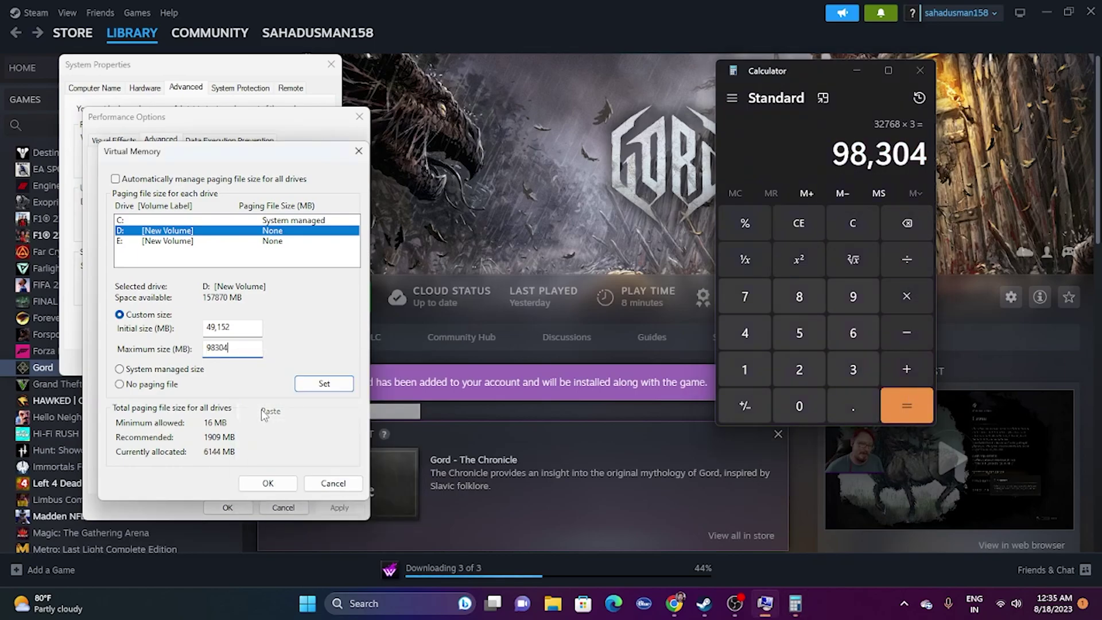
# Close the Virtual Memory, Performance Options and System Properties dialogs without applying the paging file size, and close Calculator.
pyautogui.click(358, 151)
pyautogui.click(359, 117)
pyautogui.click(333, 66)
pyautogui.click(918, 72)
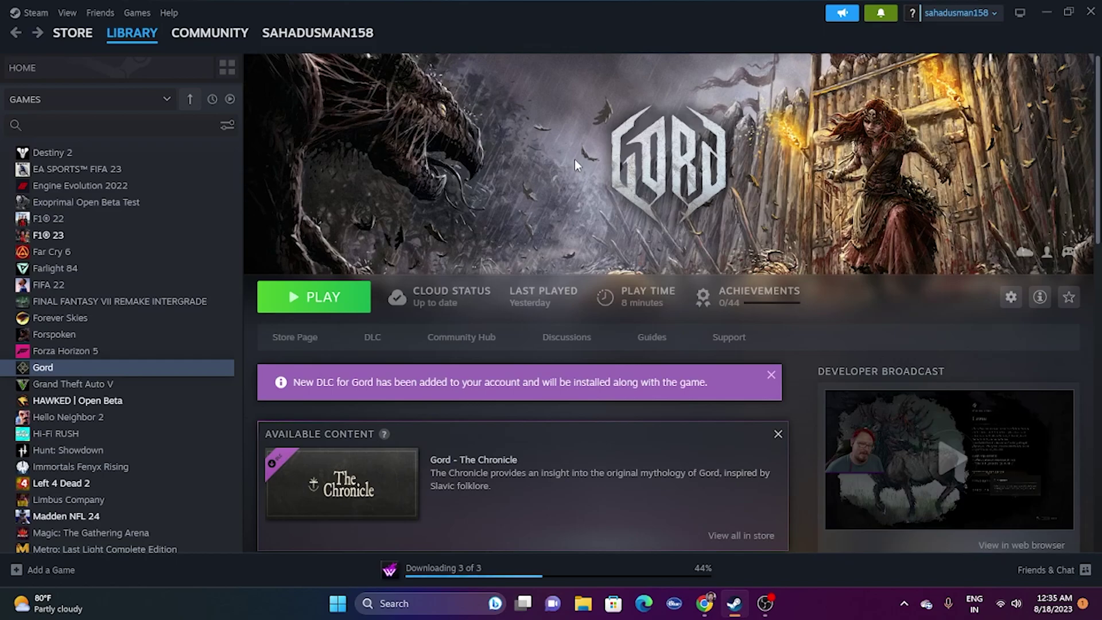
# Switch to Chrome and go to the Manual Driver Search form on NVIDIA's GeForce Drivers page.
pyautogui.click(704, 604)
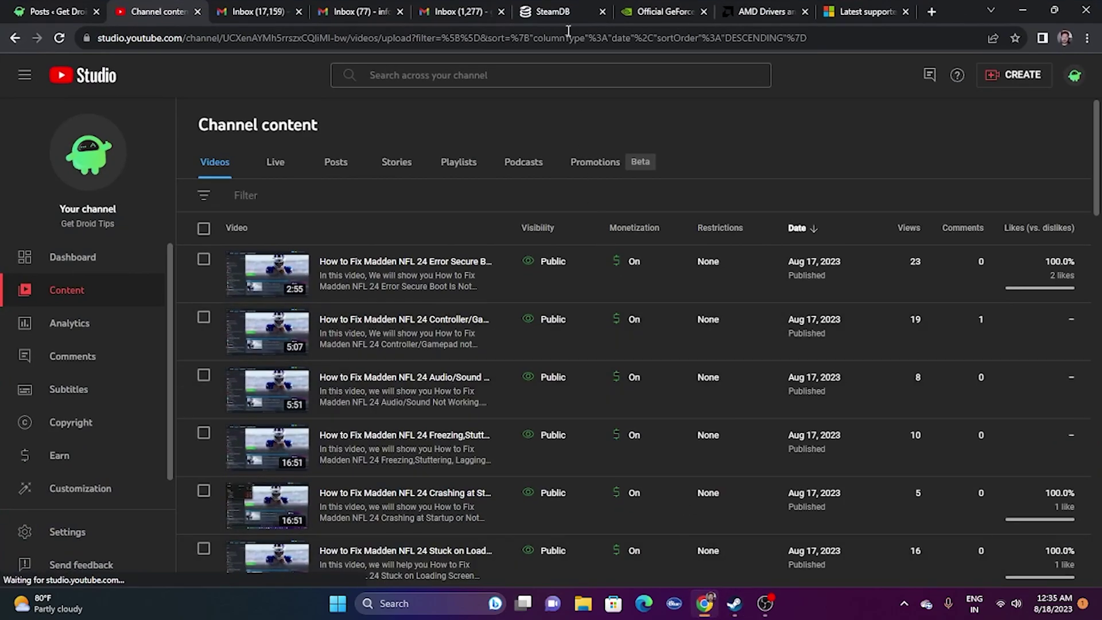
pyautogui.click(543, 7)
pyautogui.click(662, 12)
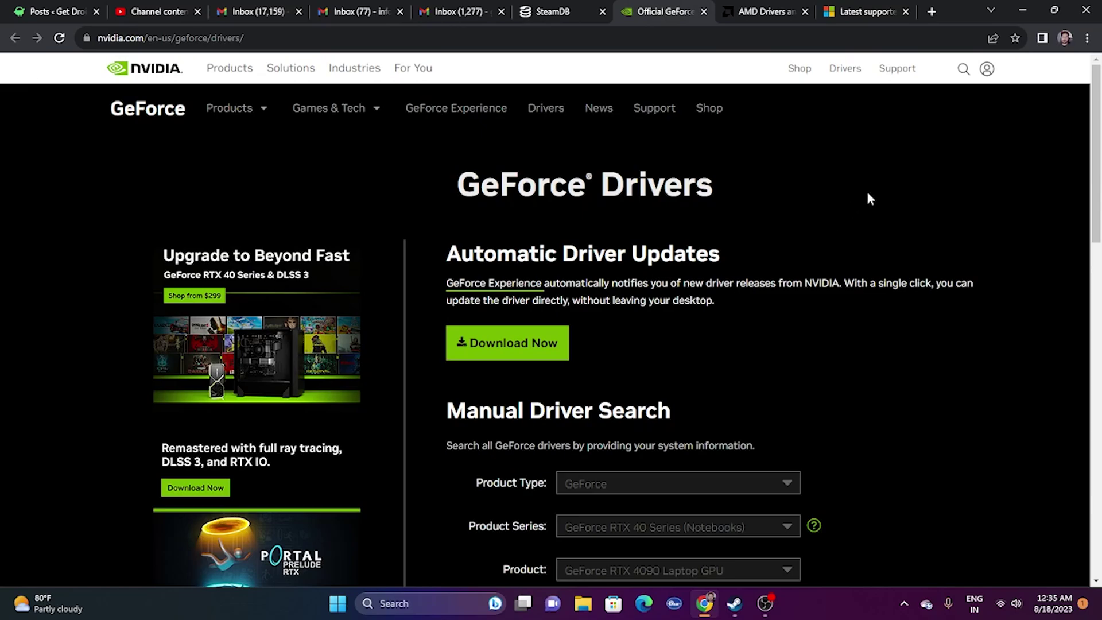
pyautogui.scroll(-3, 918, 198)
pyautogui.hotkey('ctrl', 'Tab')
pyautogui.hotkey('ctrl', 'shift', 'Tab')
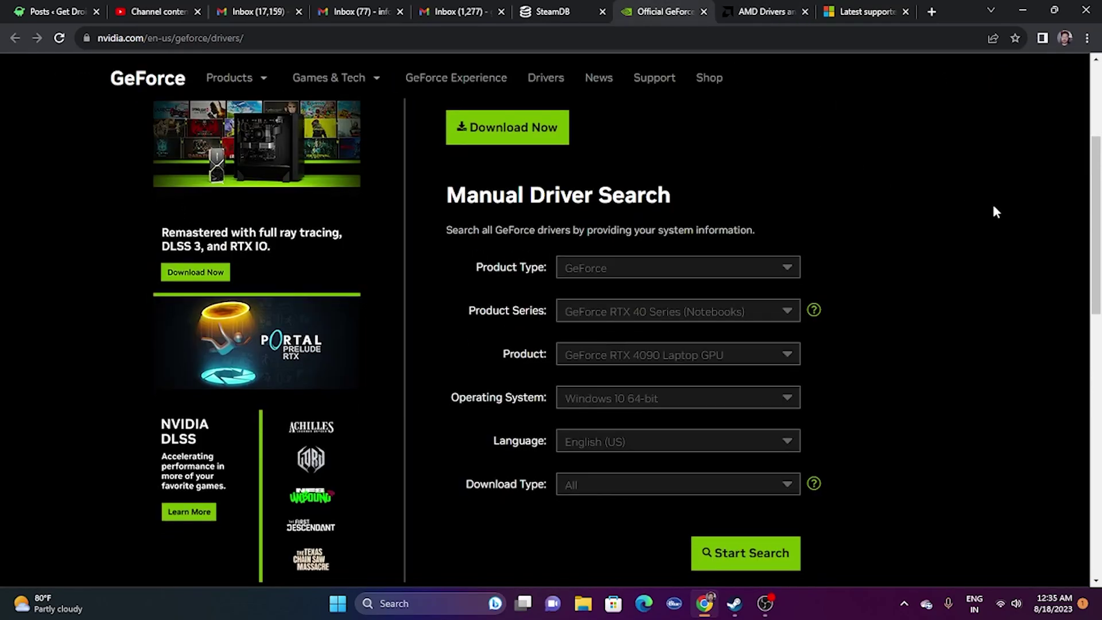
pyautogui.scroll(-2, 995, 212)
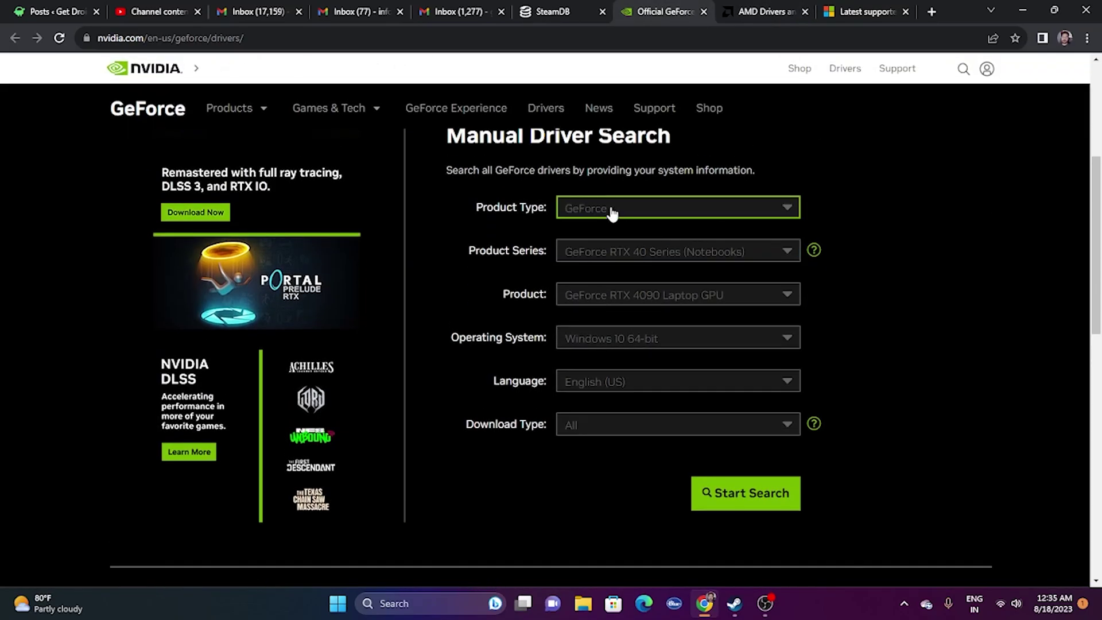
# Search the GeForce drivers for the GeForce RTX 40 Series product NVIDIA GeForce RTX 4090.
pyautogui.click(618, 338)
pyautogui.click(624, 381)
pyautogui.click(638, 261)
pyautogui.click(637, 294)
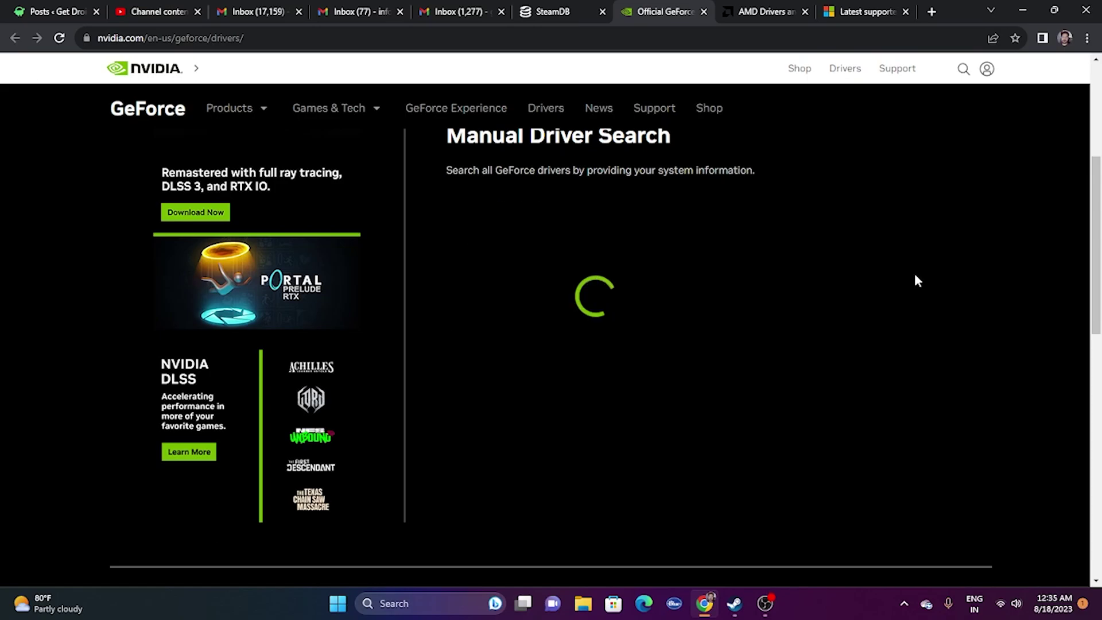
pyautogui.scroll(-3, 884, 281)
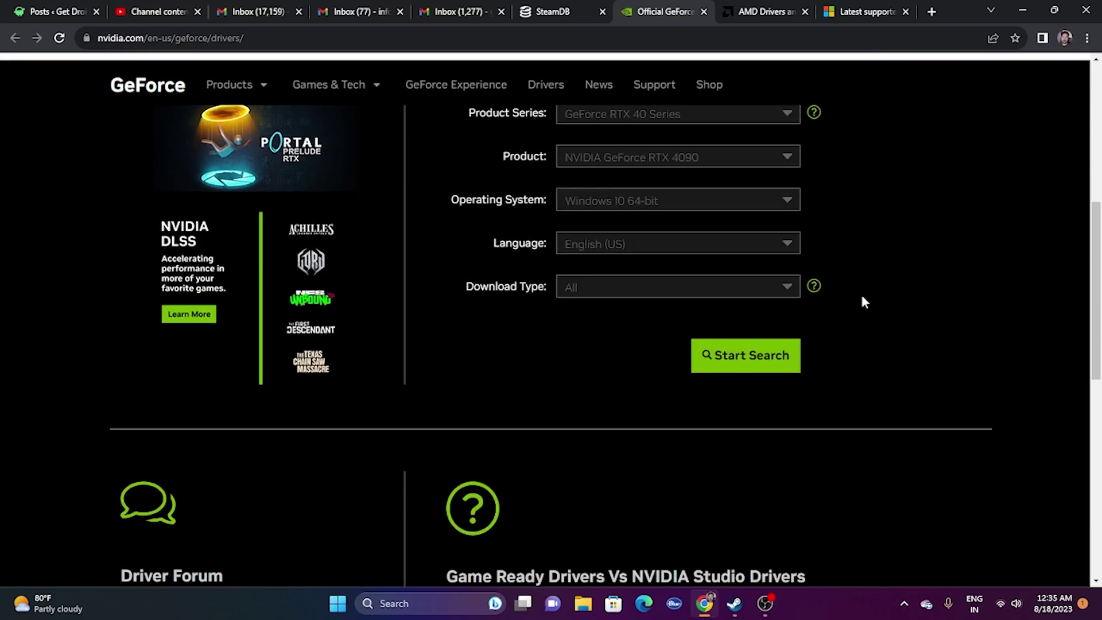
pyautogui.click(771, 358)
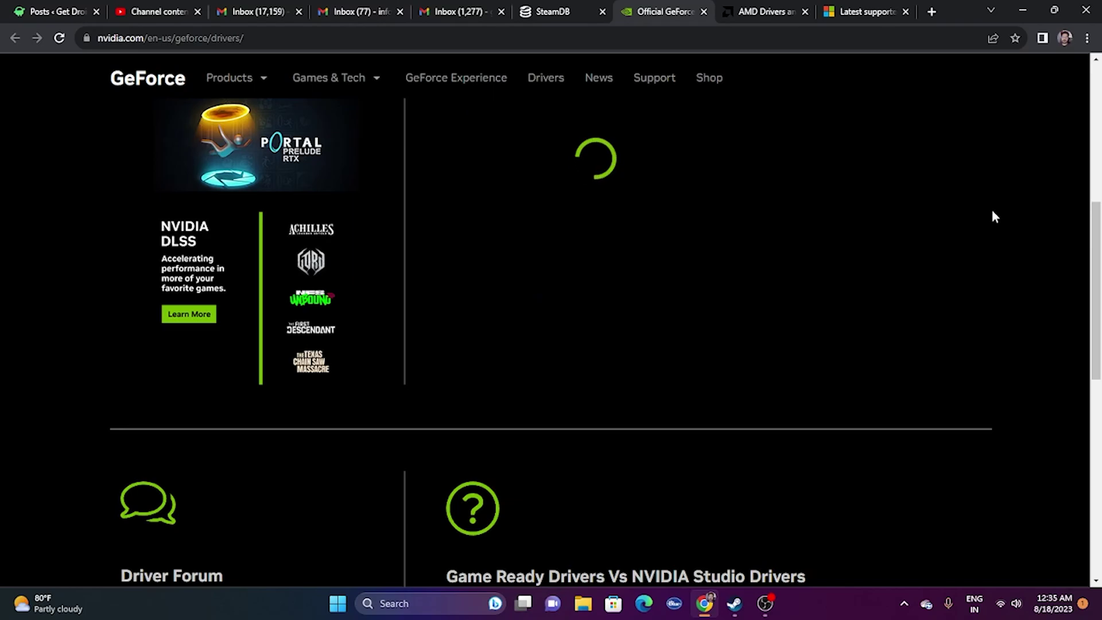
# Check the version and release date of the newest GeForce Game Ready Driver in the results.
pyautogui.scroll(-2, 607, 316)
pyautogui.moveTo(440, 250); pyautogui.dragTo(473, 249)
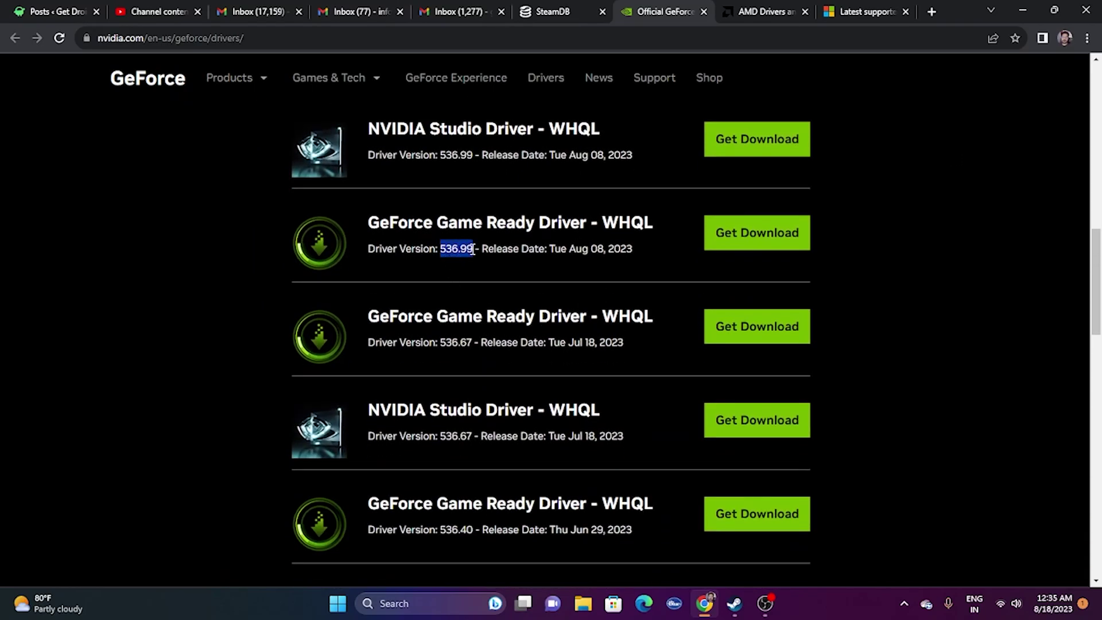
pyautogui.click(515, 253)
pyautogui.moveTo(591, 248); pyautogui.dragTo(633, 249)
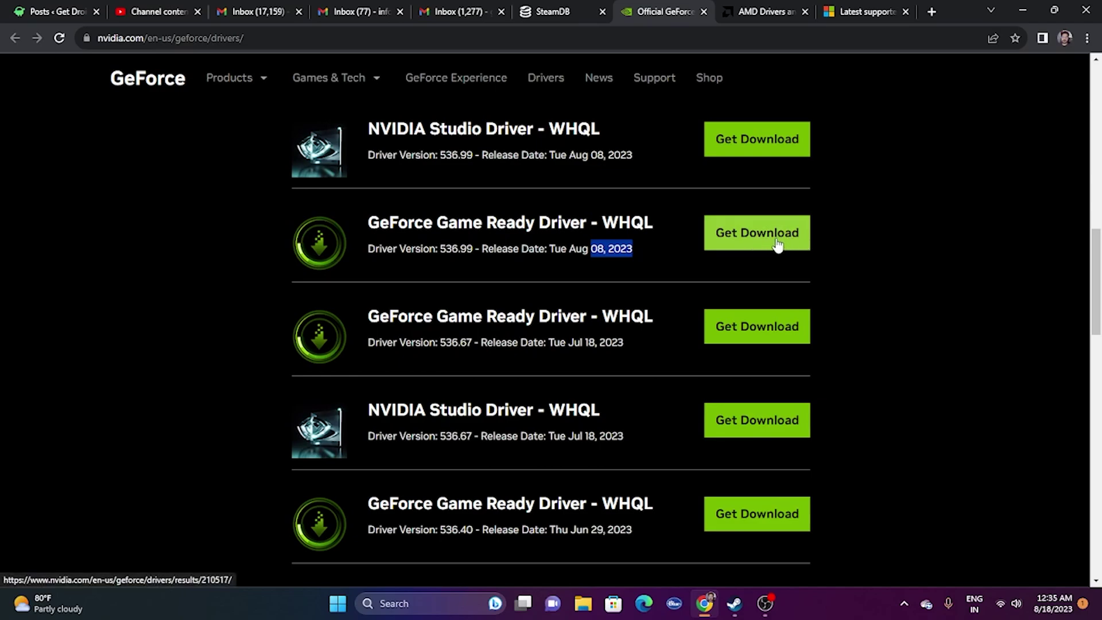
# On AMD's support page, look up the graphics drivers for the AMD Radeon RX 7600S in the RX 7000S Series.
pyautogui.click(763, 12)
pyautogui.scroll(-6, 884, 237)
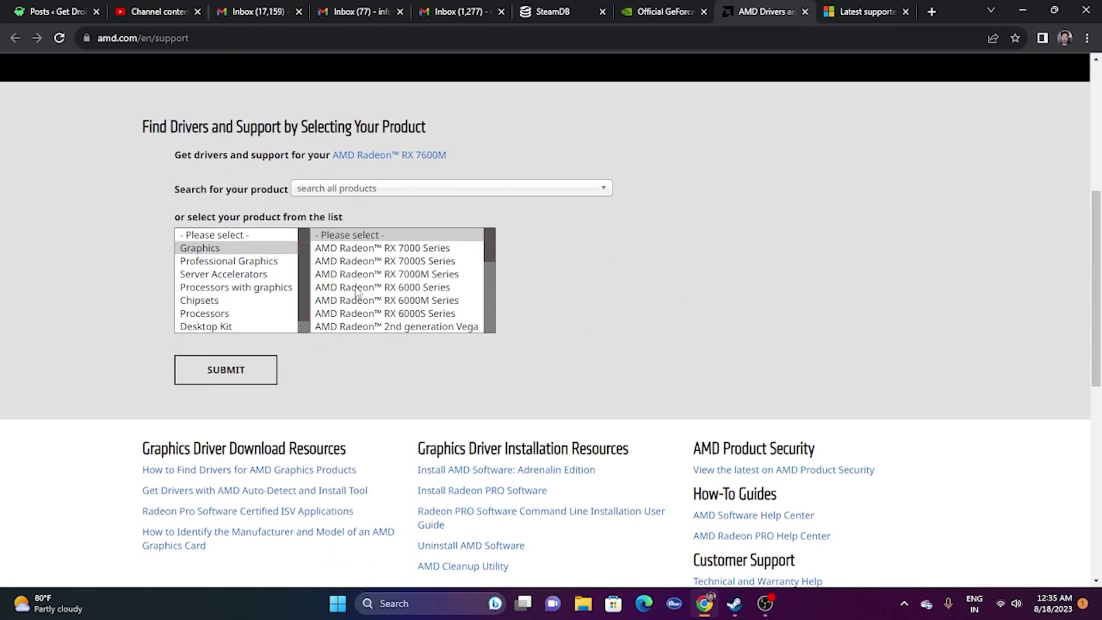
pyautogui.click(238, 251)
pyautogui.click(384, 261)
pyautogui.click(559, 248)
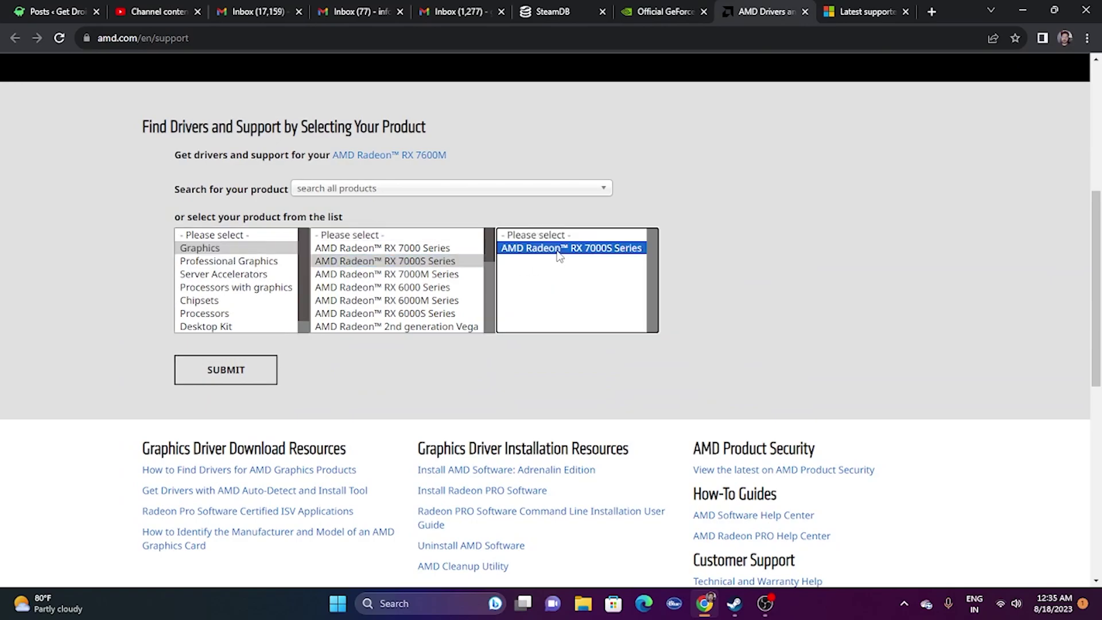
pyautogui.click(688, 261)
pyautogui.click(264, 370)
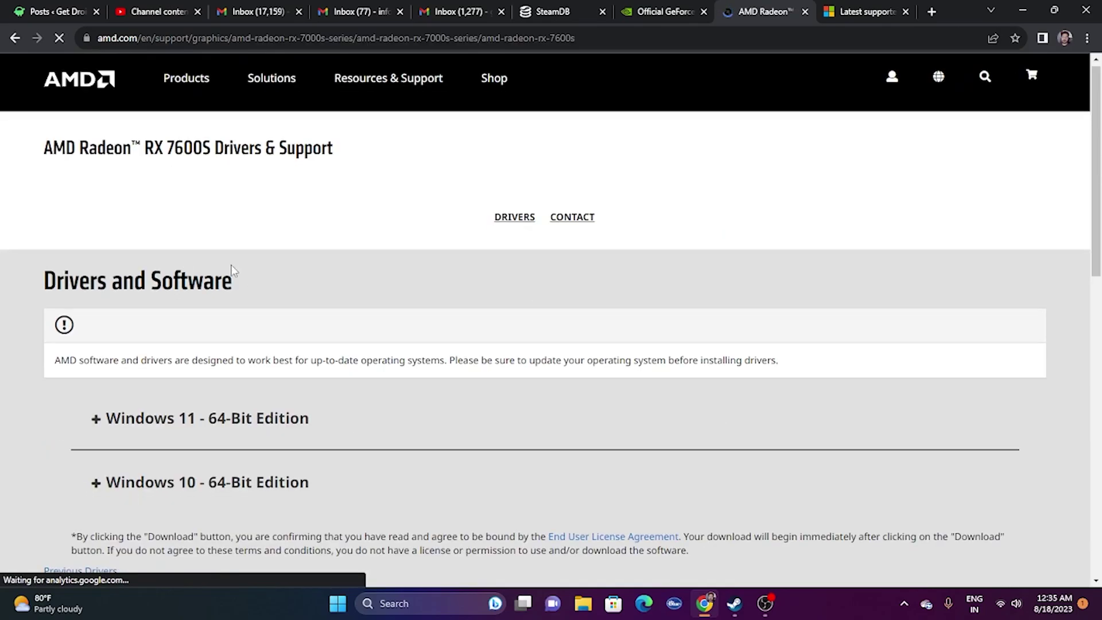
pyautogui.scroll(-2, 231, 264)
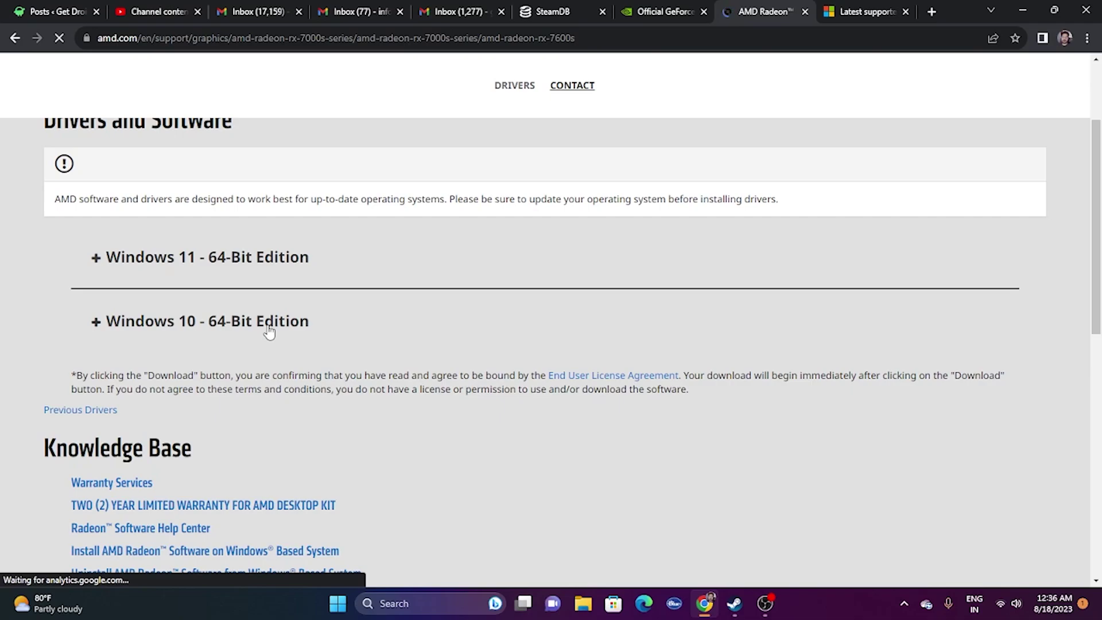
# Find the X64 download link on Microsoft's Visual C++ Redistributable latest supported downloads page.
pyautogui.click(839, 13)
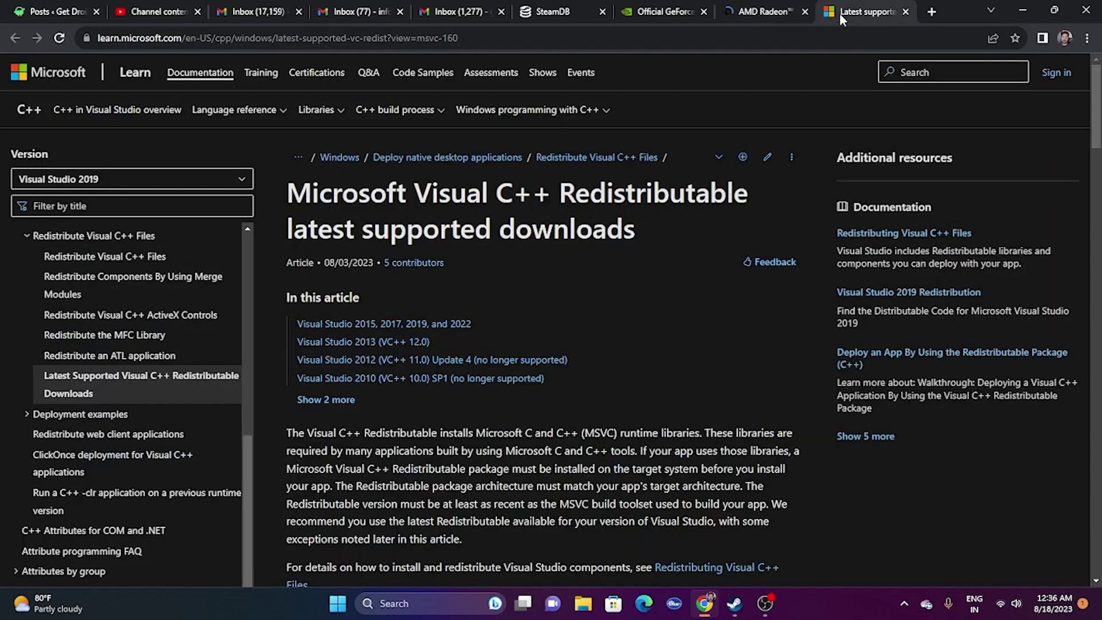
pyautogui.scroll(-1, 732, 222)
pyautogui.scroll(1, 732, 223)
pyautogui.moveTo(287, 187); pyautogui.dragTo(657, 227)
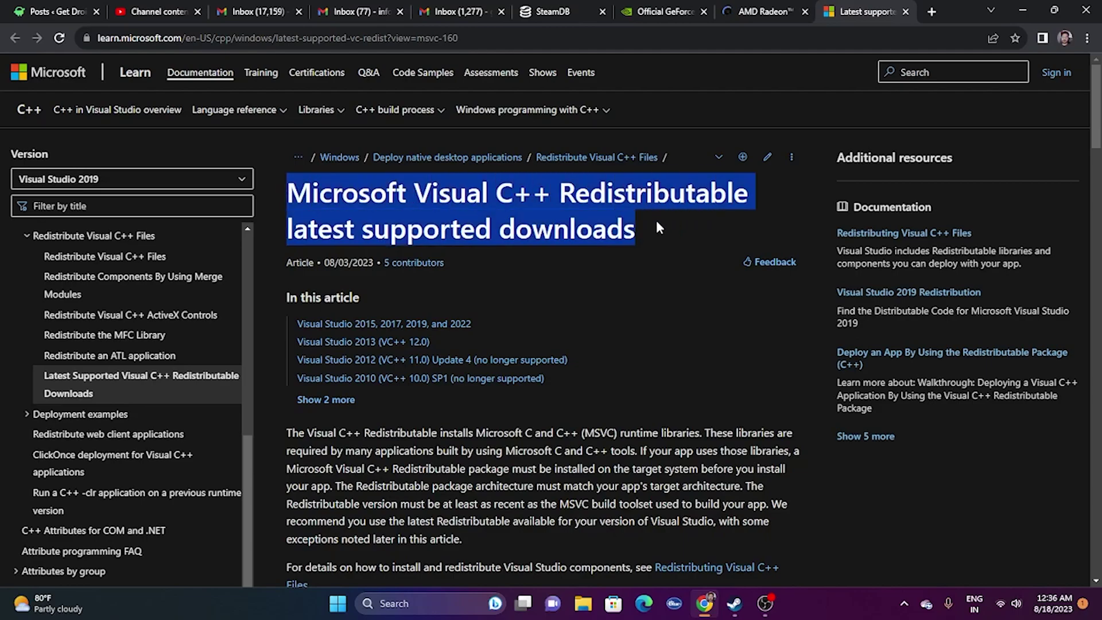
pyautogui.click(622, 271)
pyautogui.scroll(-15, 621, 270)
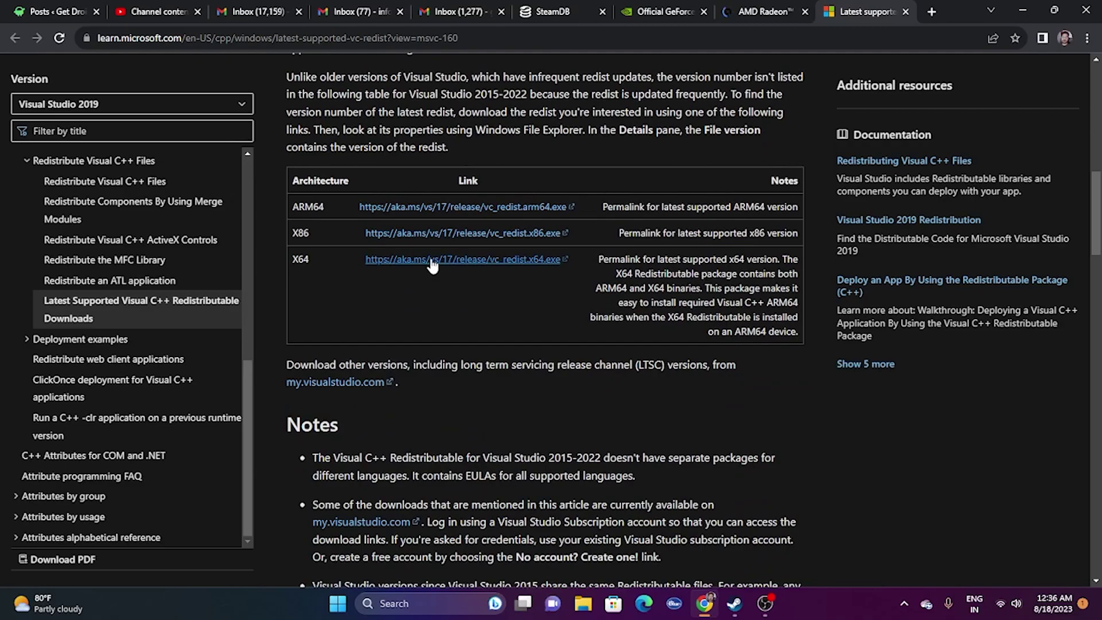
pyautogui.moveTo(294, 260); pyautogui.dragTo(309, 260)
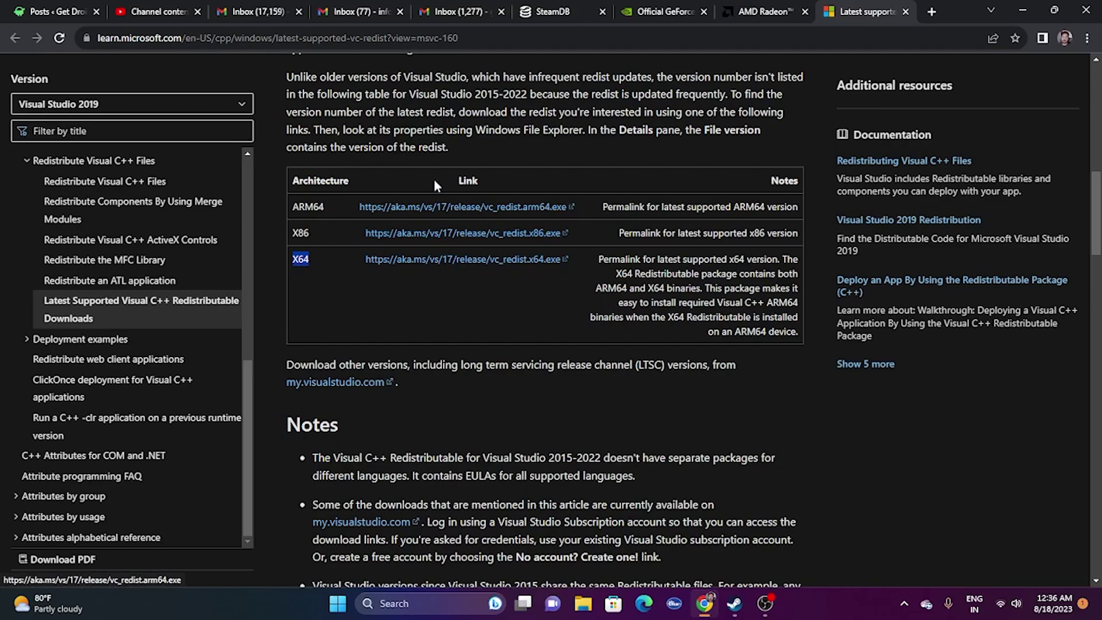
pyautogui.click(392, 7)
pyautogui.click(763, 8)
pyautogui.click(861, 8)
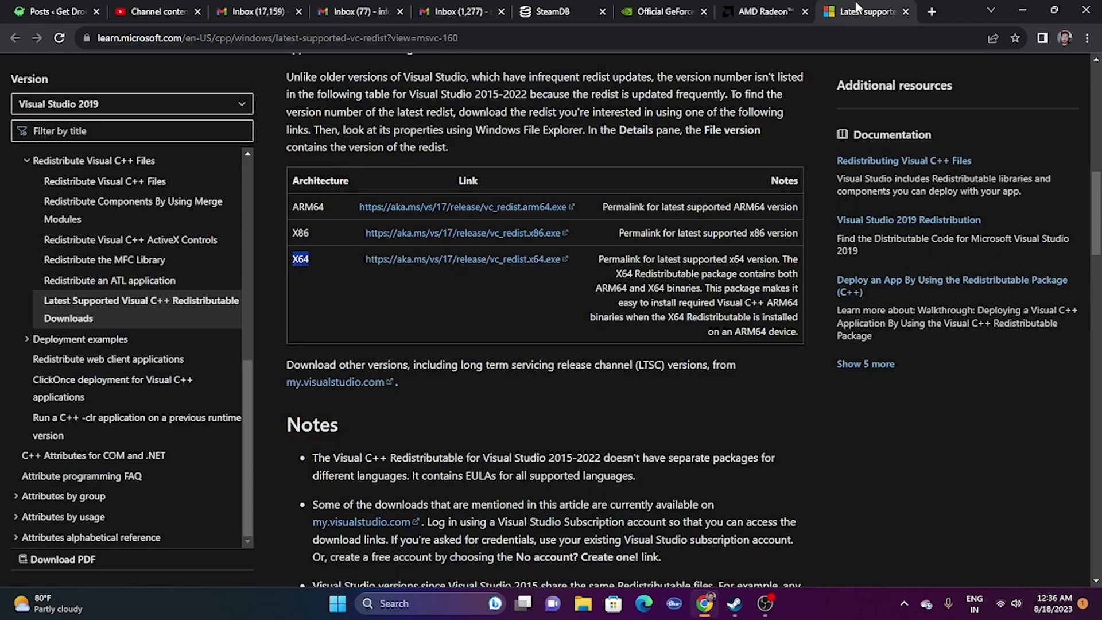
# Minimize the browser, view the Windows Update page in the Settings app, and close Settings.
pyautogui.click(1022, 9)
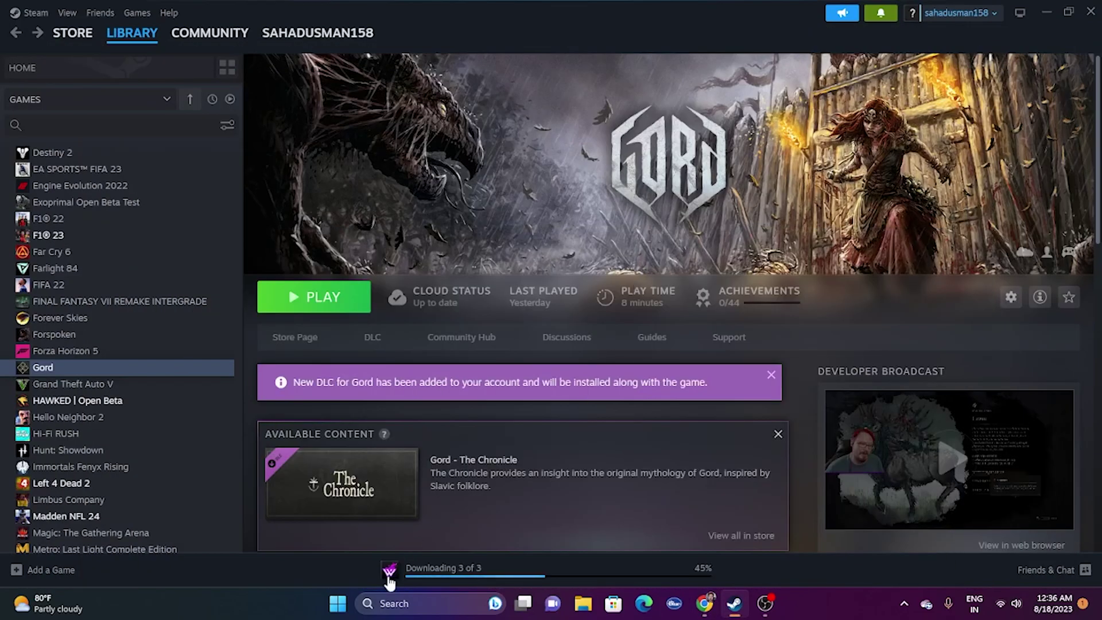
pyautogui.click(389, 602)
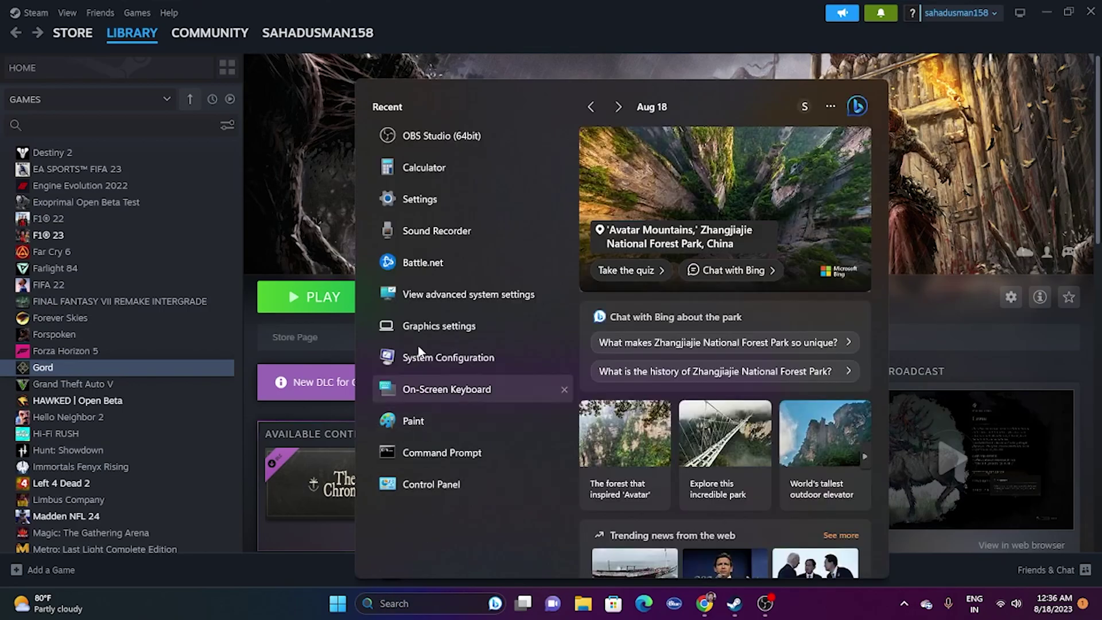
pyautogui.click(424, 198)
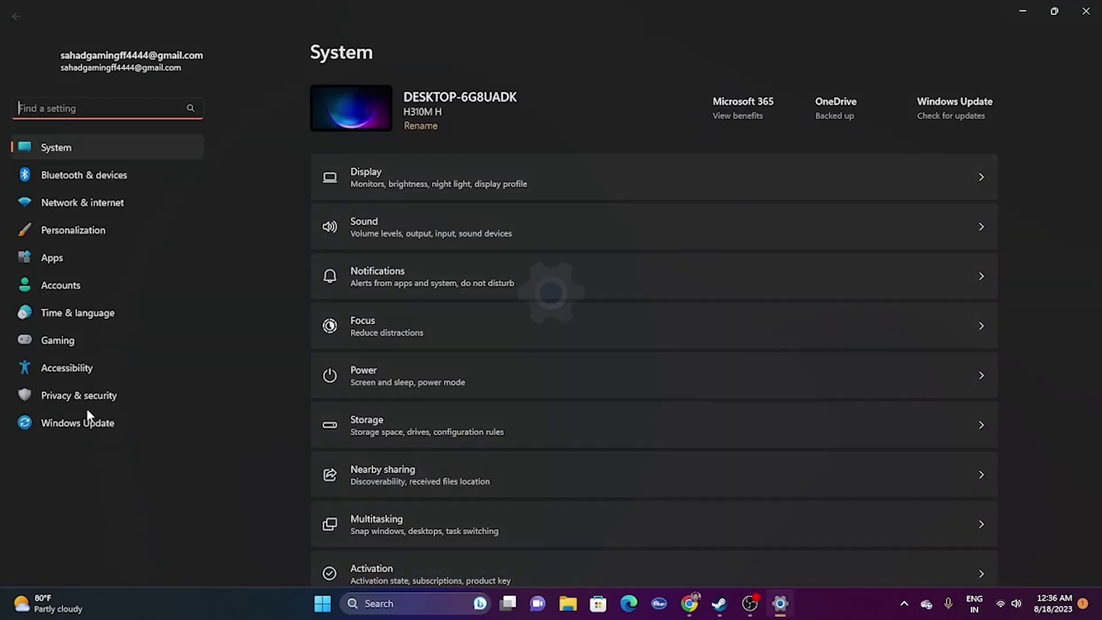
pyautogui.click(84, 423)
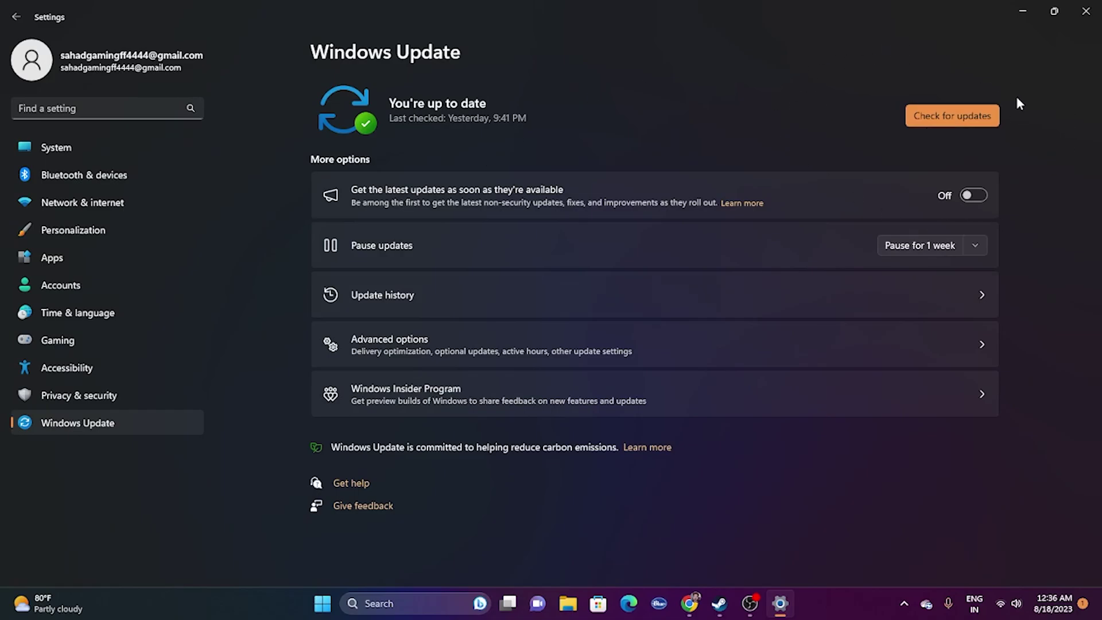
pyautogui.click(1086, 10)
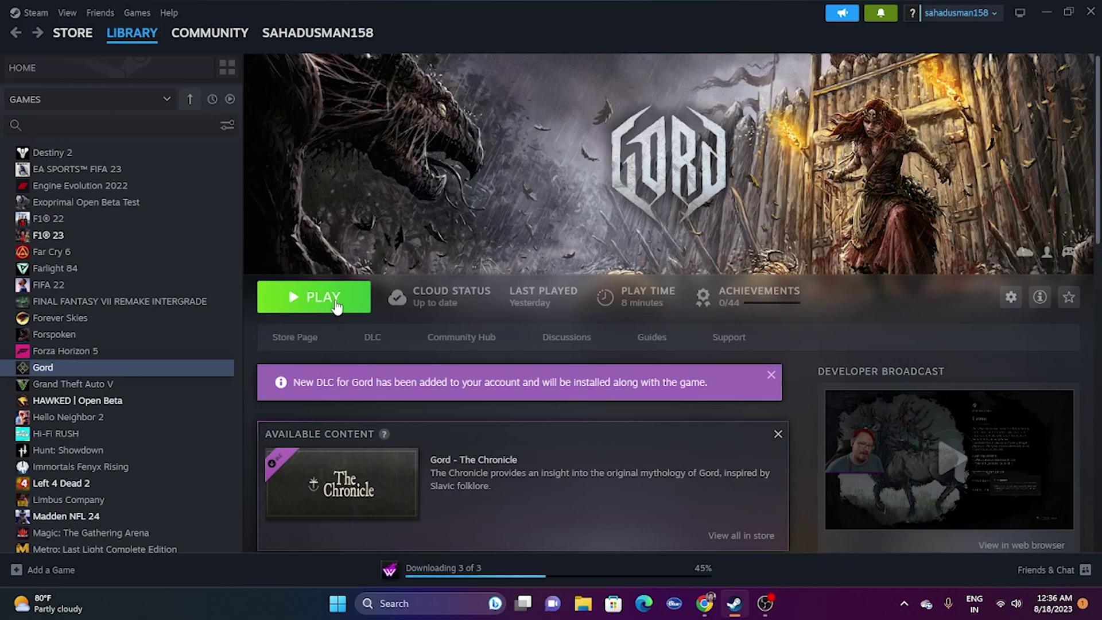
# Look up the Uninstall option among Gord's management options in the Steam library, without uninstalling the game.
pyautogui.rightClick(86, 370)
pyautogui.moveTo(109, 439)
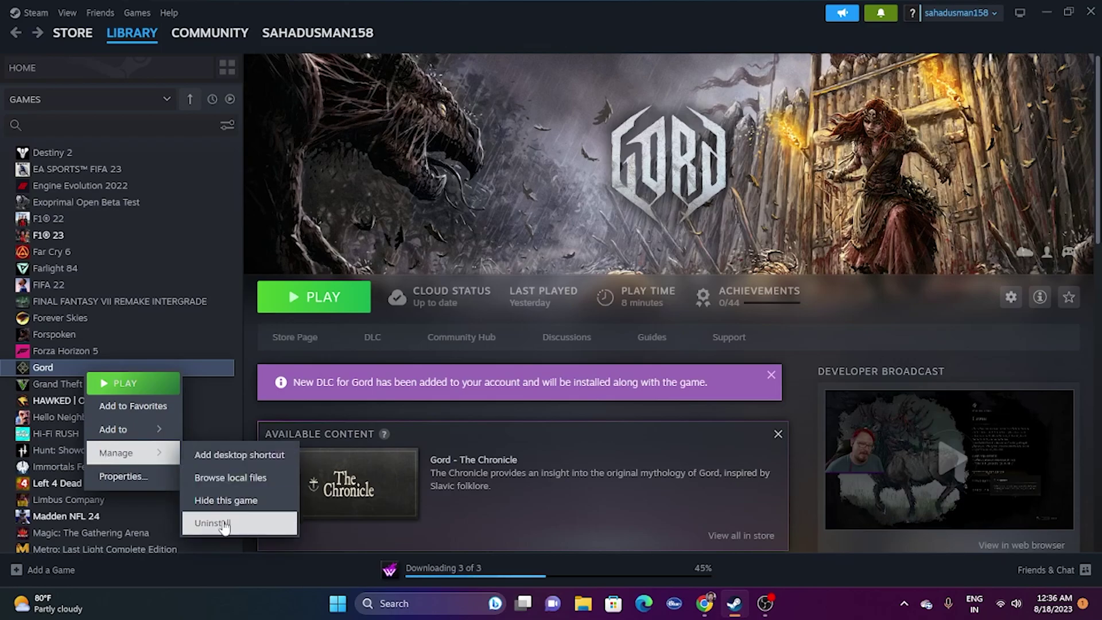
pyautogui.click(225, 545)
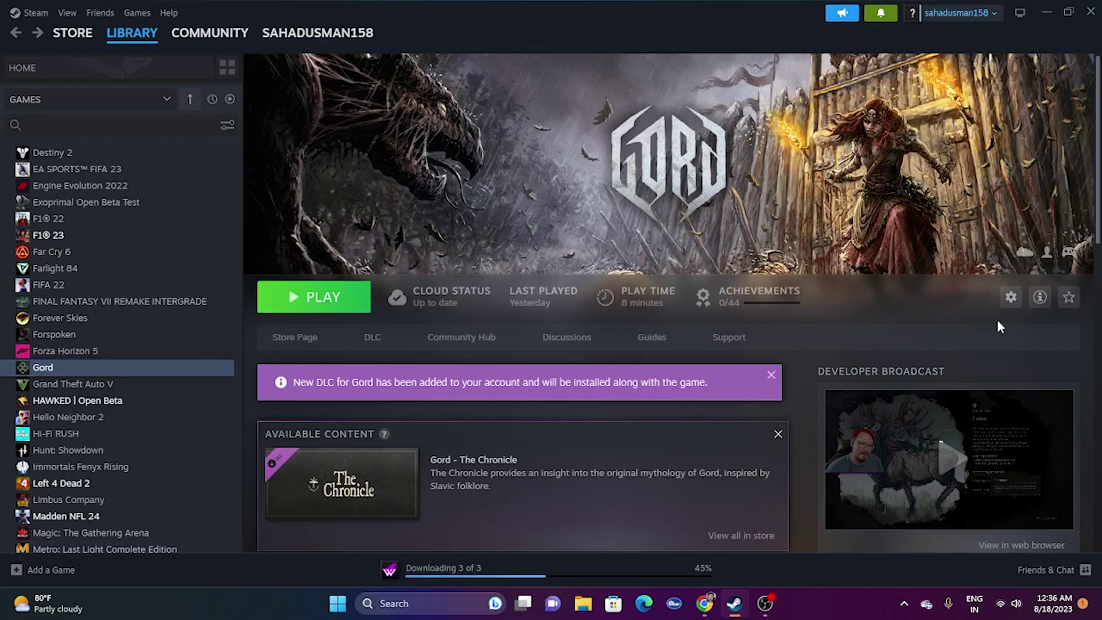
# Check the free space of the drives under This PC in File Explorer, and return to Steam.
pyautogui.click(1049, 13)
pyautogui.click(583, 603)
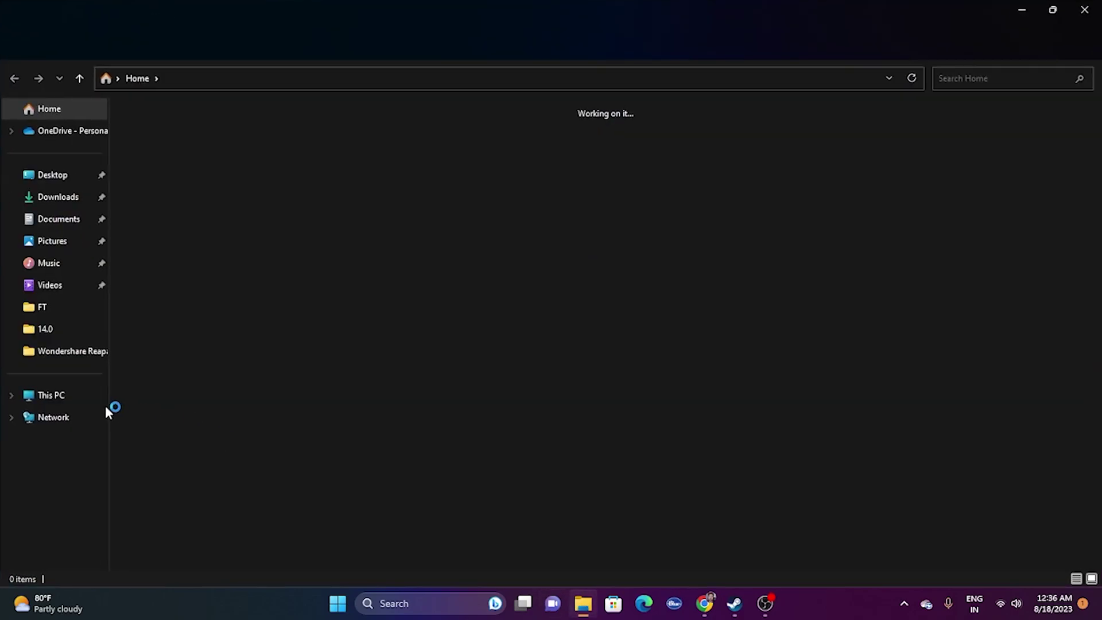
pyautogui.click(66, 398)
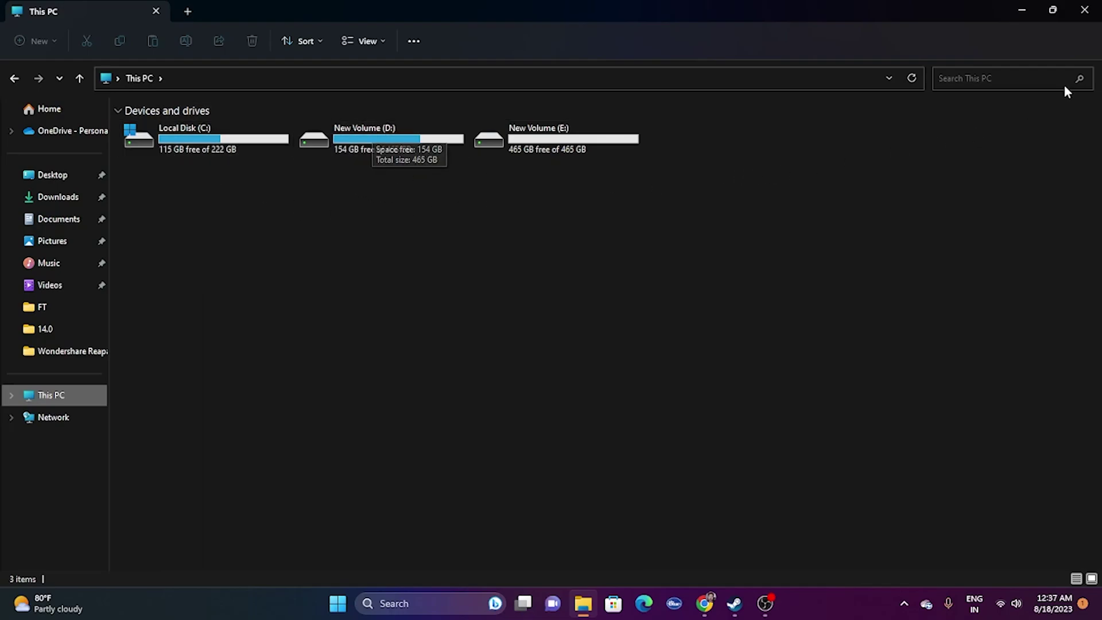
pyautogui.click(1084, 10)
pyautogui.click(734, 604)
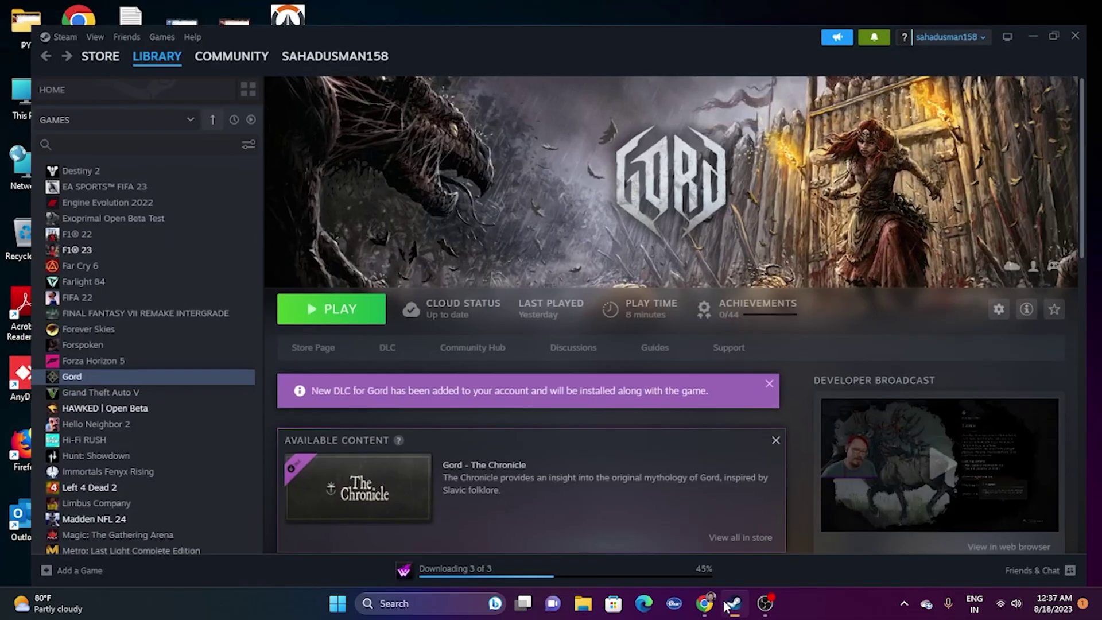